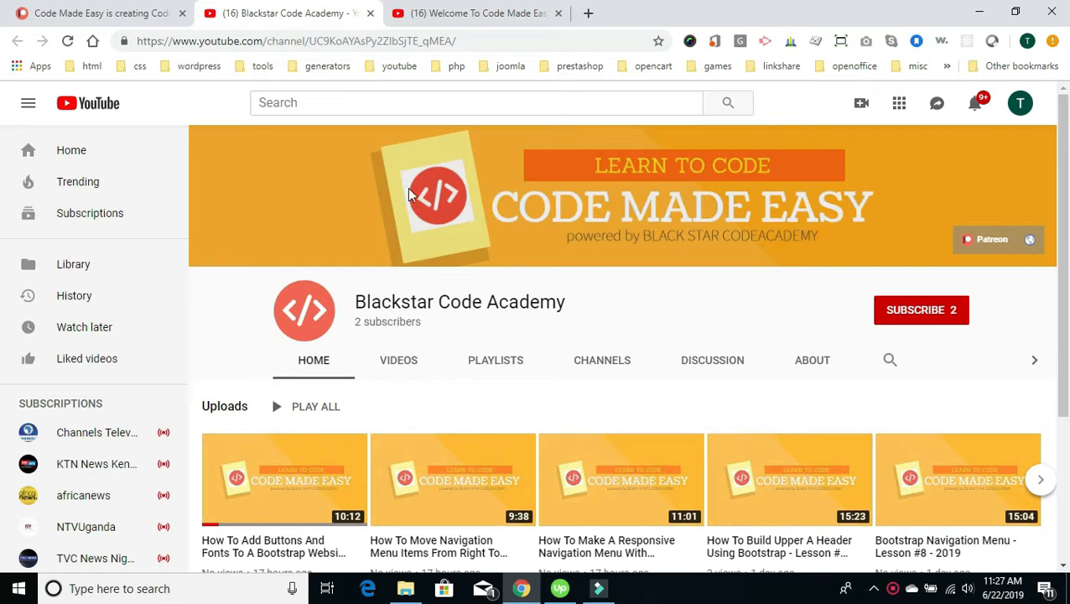
# - Look over the Blackstar Code Academy YouTube channel and the Code Made Easy Patreon page
pyautogui.scroll(-2, 382, 189)
pyautogui.scroll(-1, 381, 186)
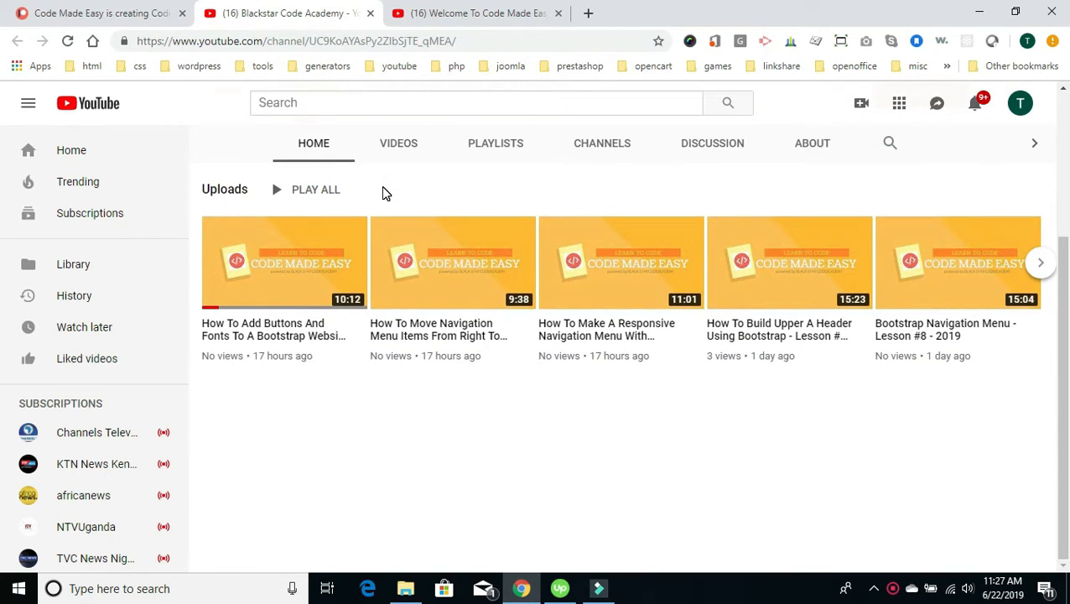
pyautogui.scroll(3, 381, 188)
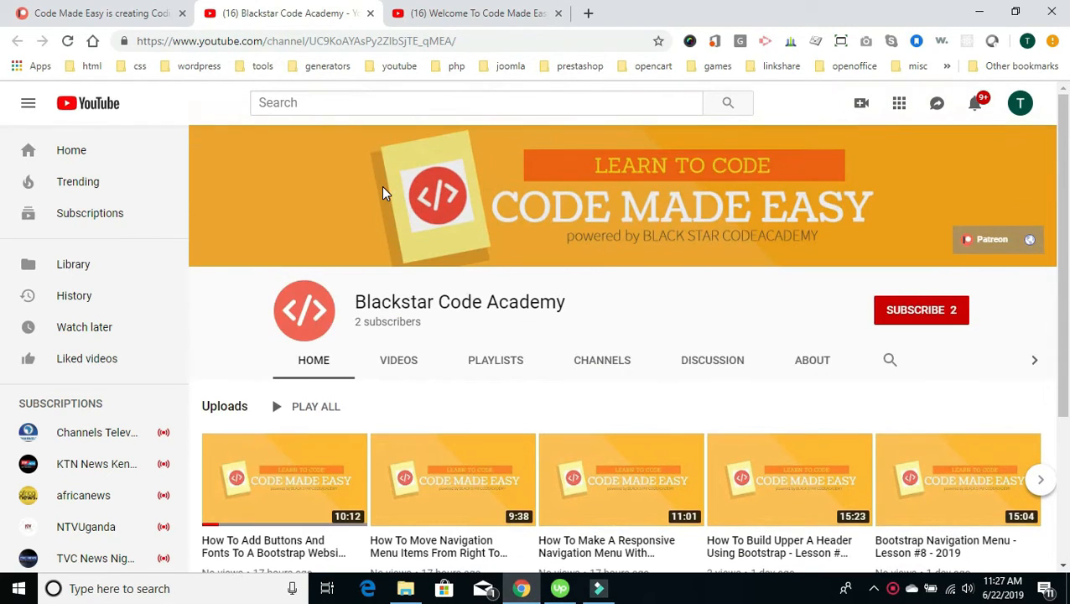
pyautogui.click(105, 21)
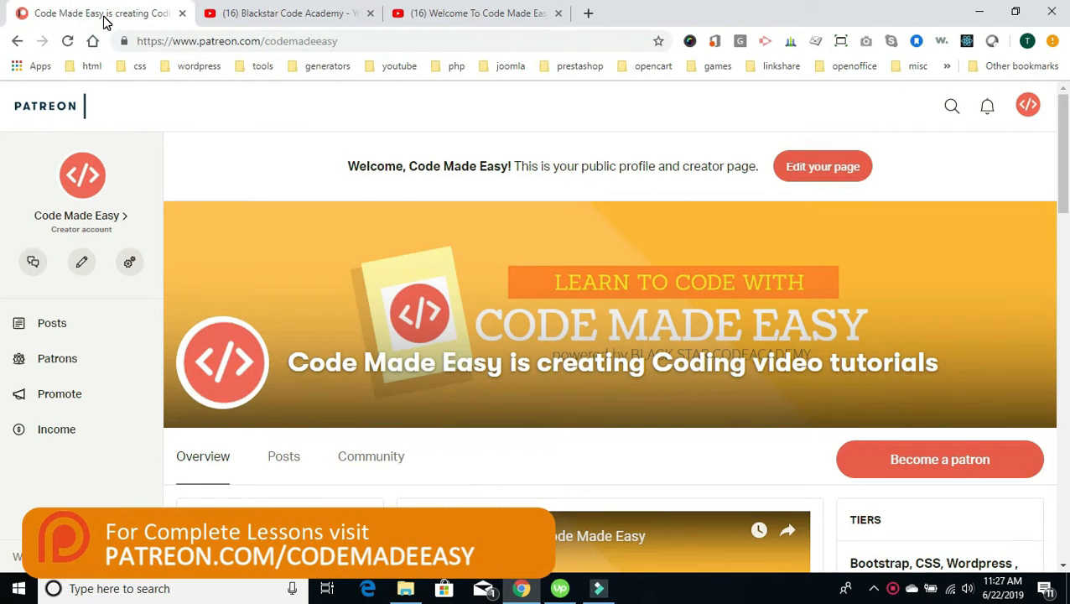
pyautogui.scroll(-5, 389, 180)
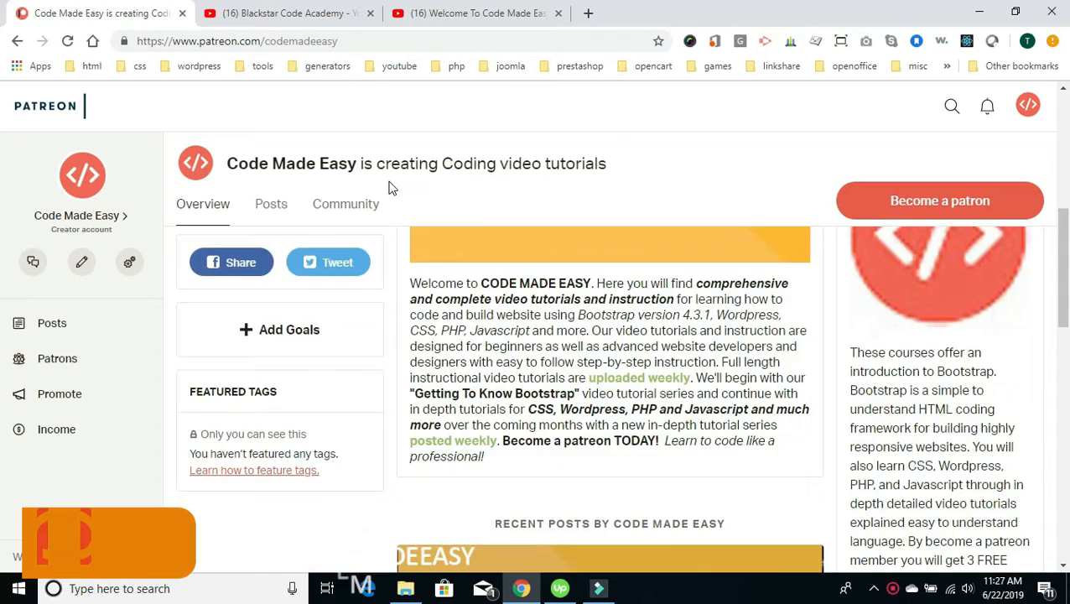
pyautogui.scroll(-5, 389, 186)
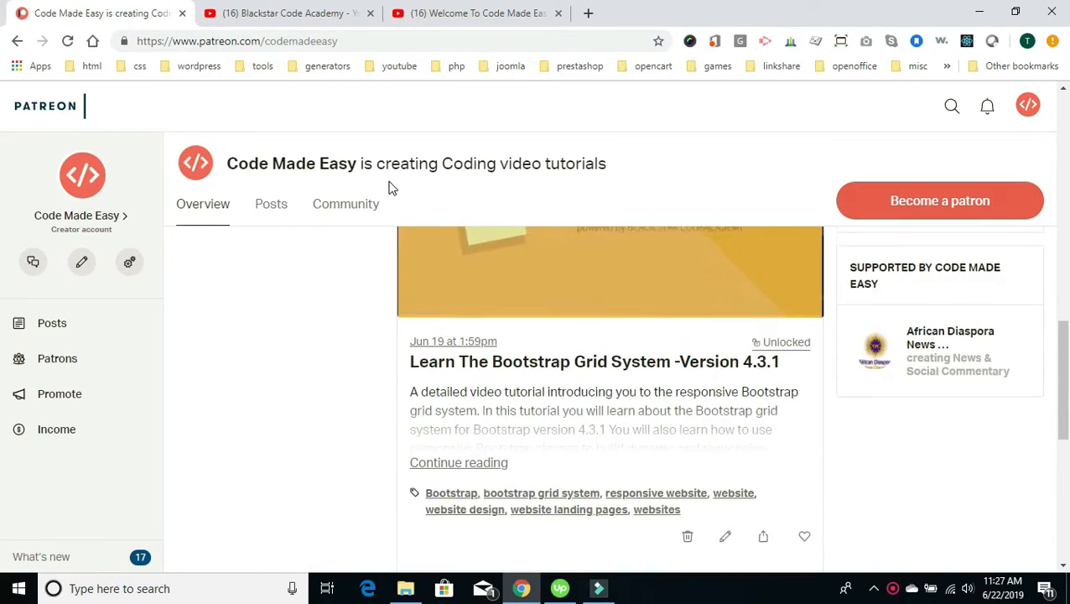
pyautogui.scroll(10, 388, 188)
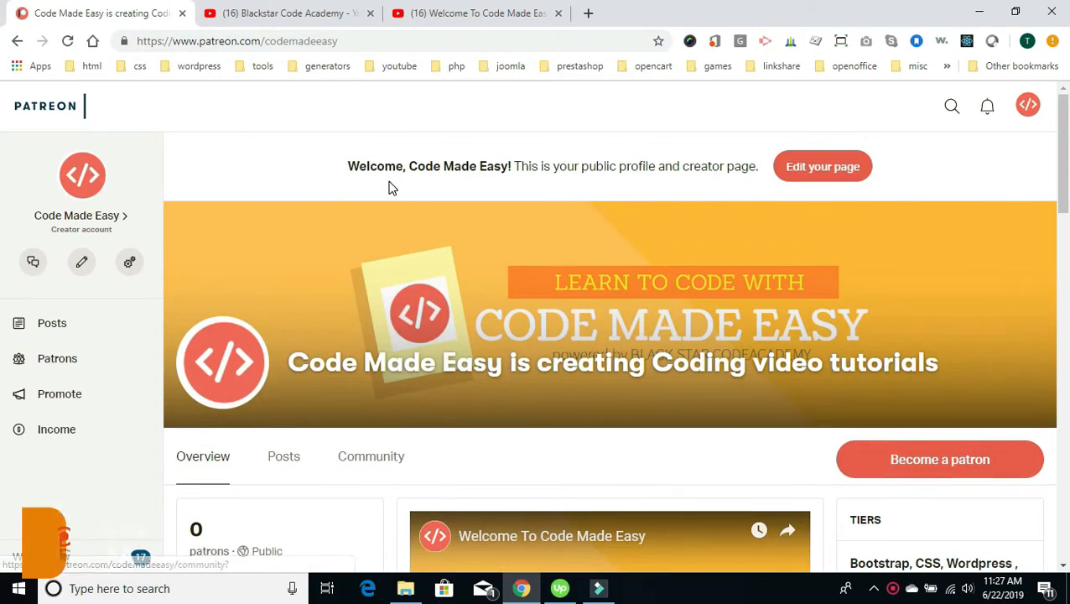
pyautogui.click(455, 15)
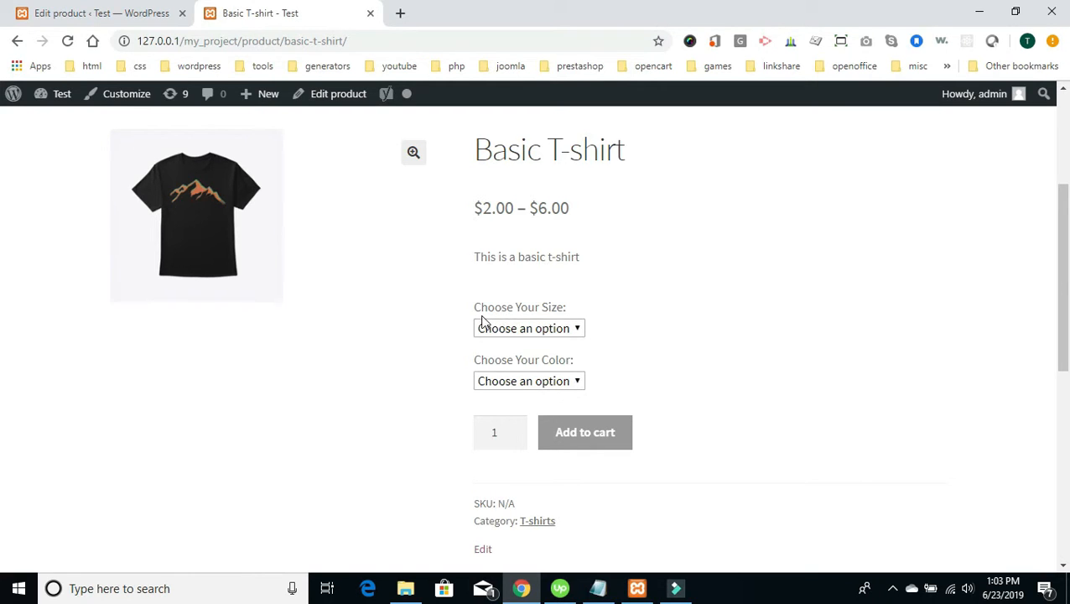
# - Review the available size and color choices on the Basic T-shirt product page without selecting any
pyautogui.click(572, 329)
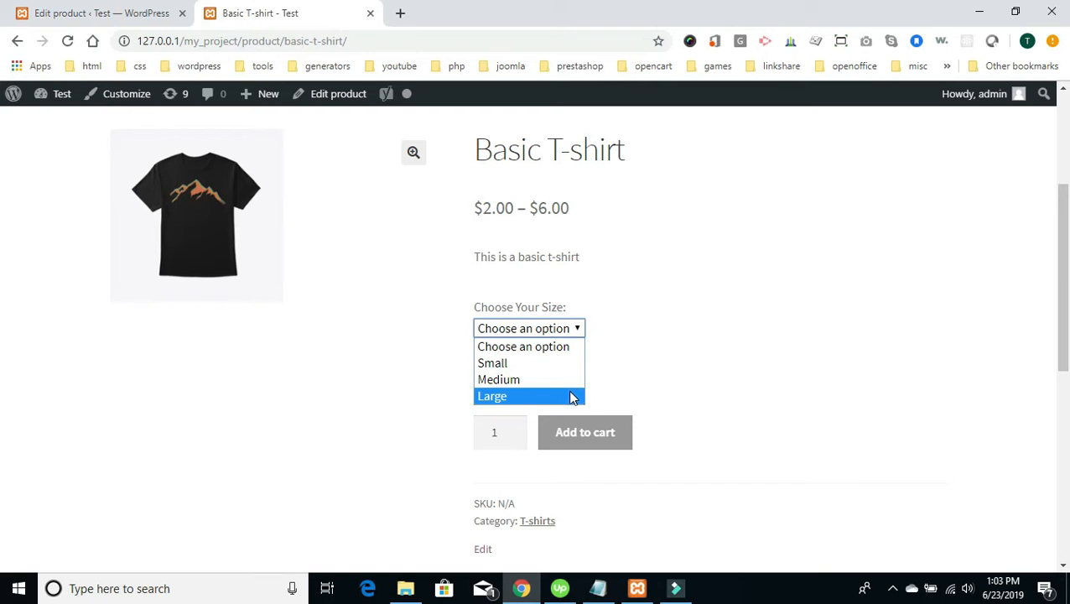
pyautogui.click(637, 334)
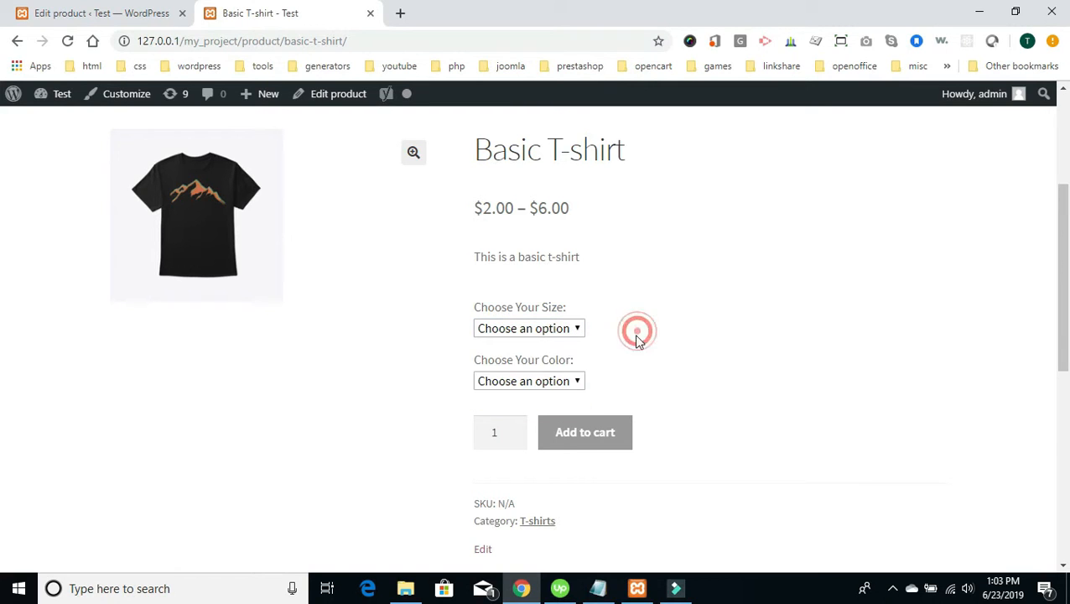
pyautogui.click(577, 382)
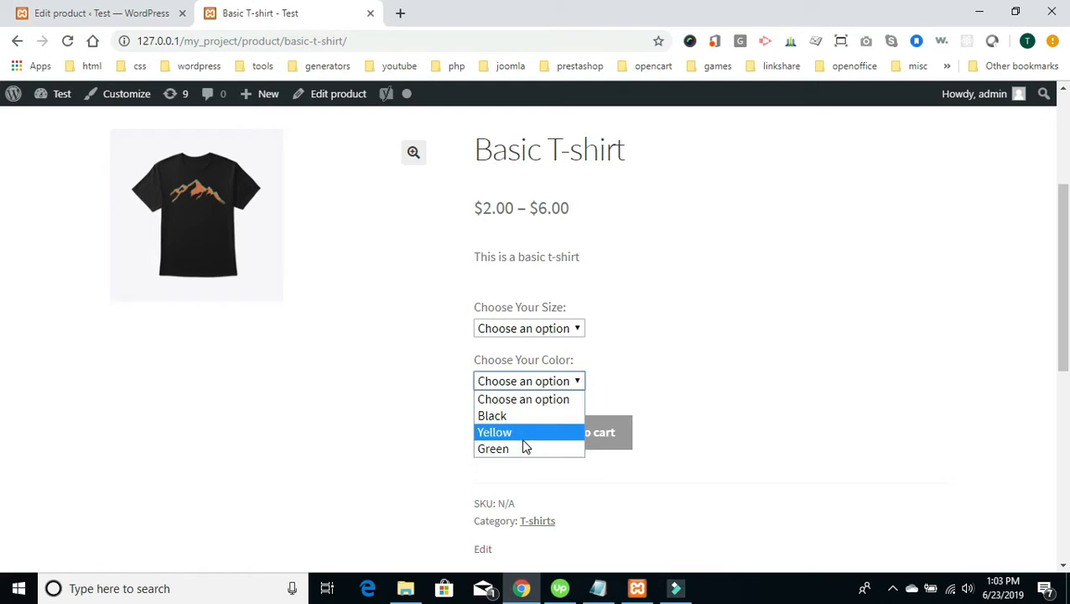
pyautogui.click(676, 308)
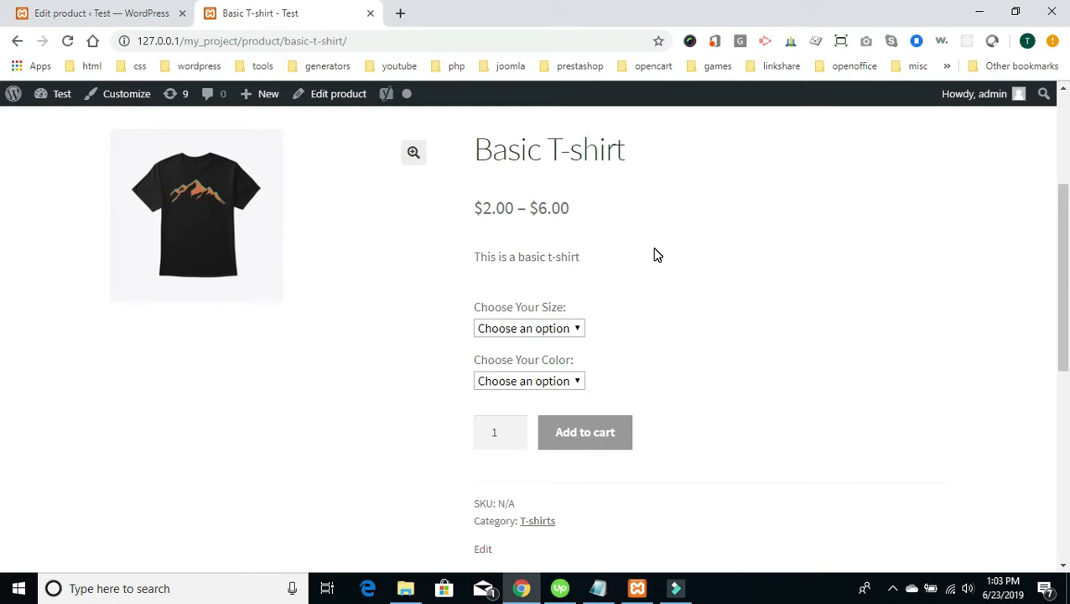
# - Check the Basic T-shirt's price in Black for the Small, Medium and Large sizes, one after another
pyautogui.click(575, 329)
pyautogui.click(558, 361)
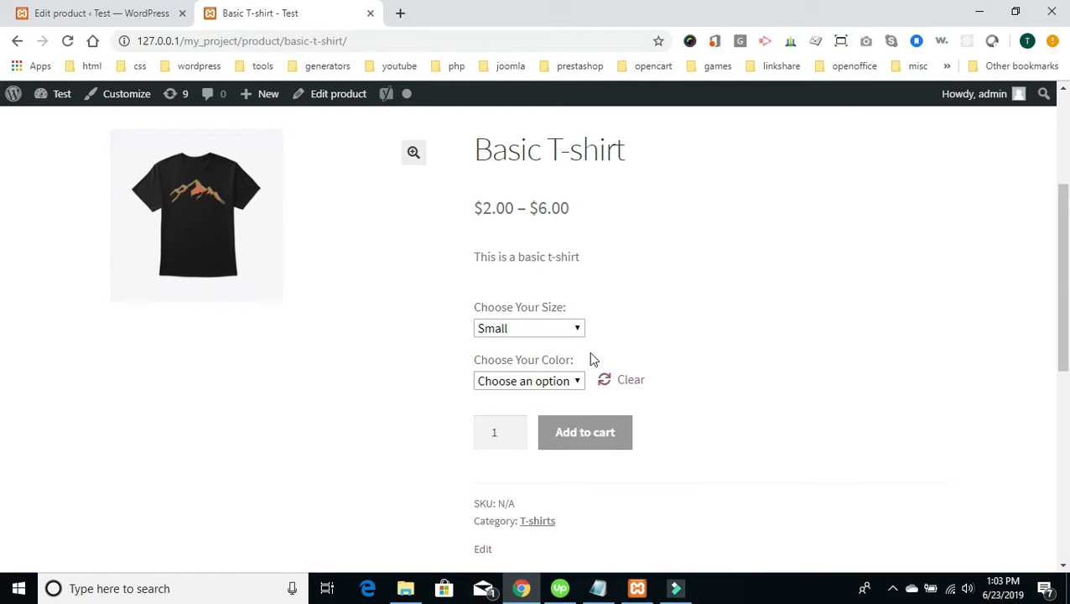
pyautogui.click(577, 382)
pyautogui.click(551, 413)
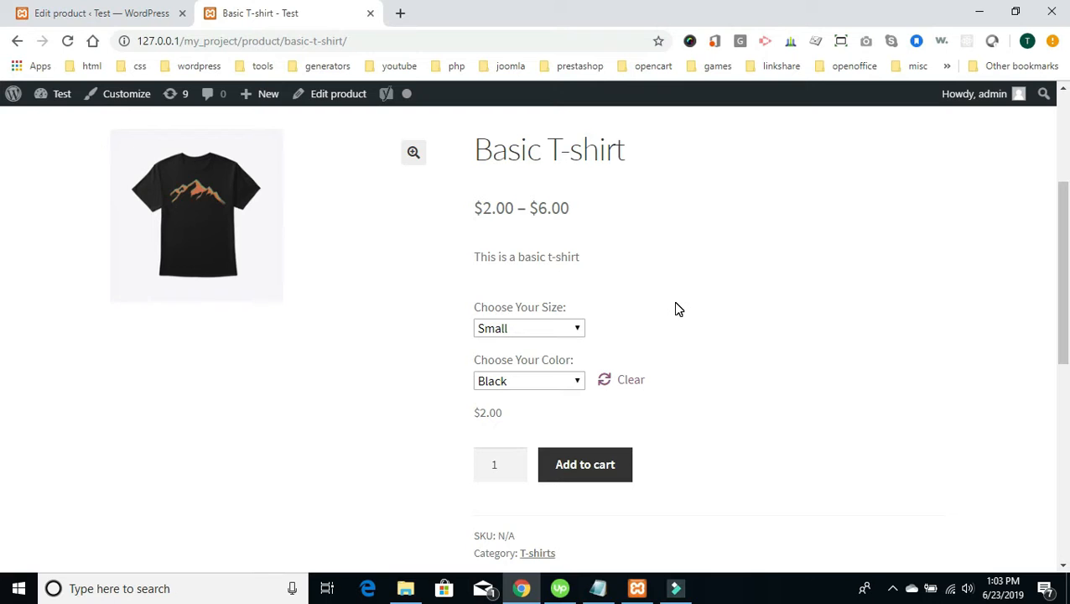
pyautogui.click(577, 331)
pyautogui.click(554, 377)
pyautogui.click(577, 330)
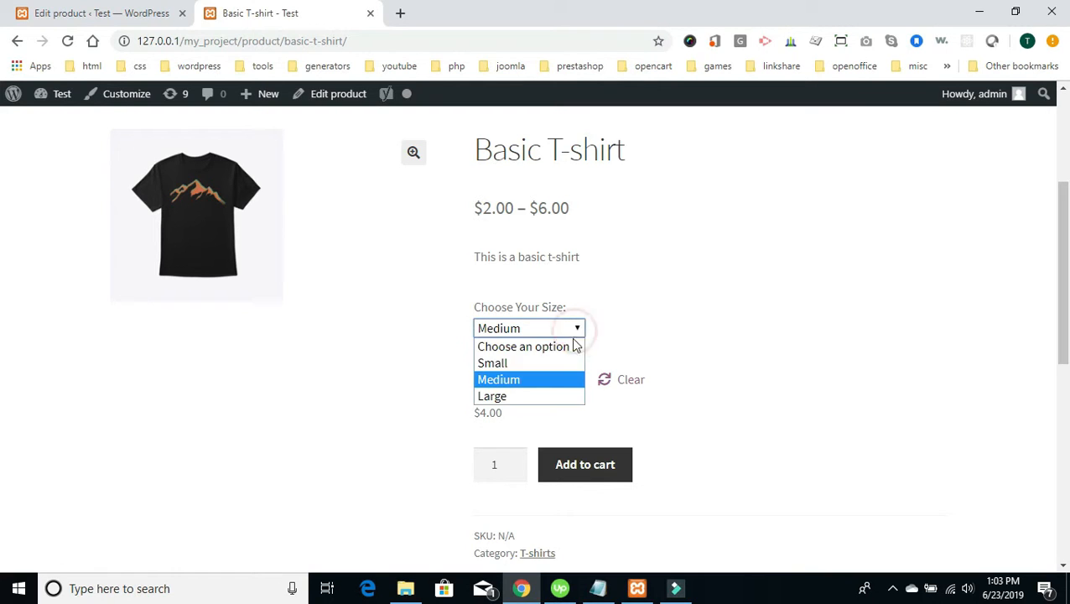
pyautogui.click(548, 394)
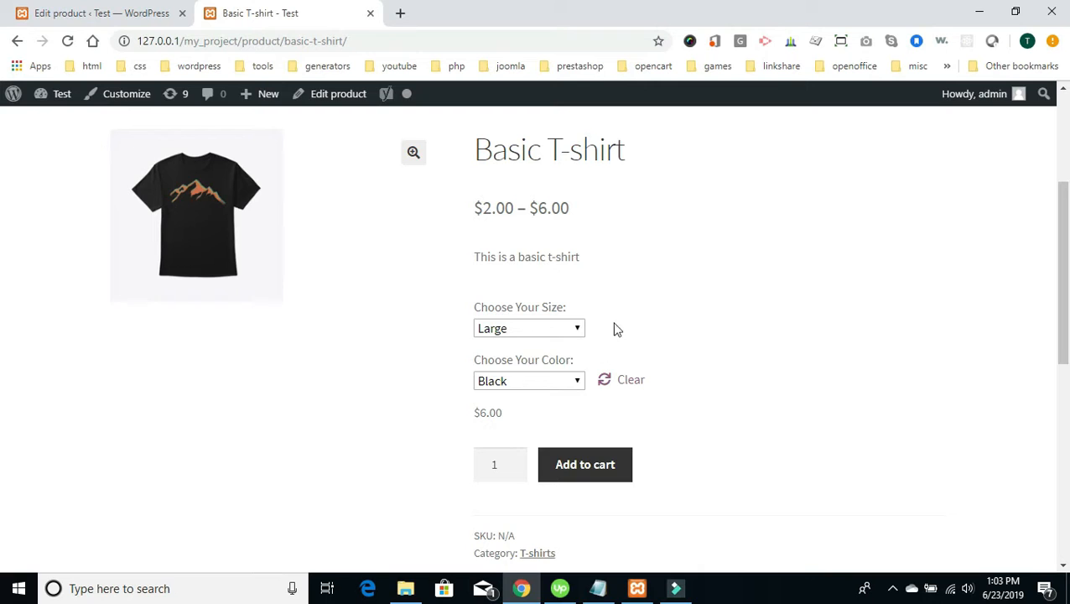
# - Check the Large T-shirt's price in Yellow and in Green
pyautogui.click(579, 381)
pyautogui.click(558, 431)
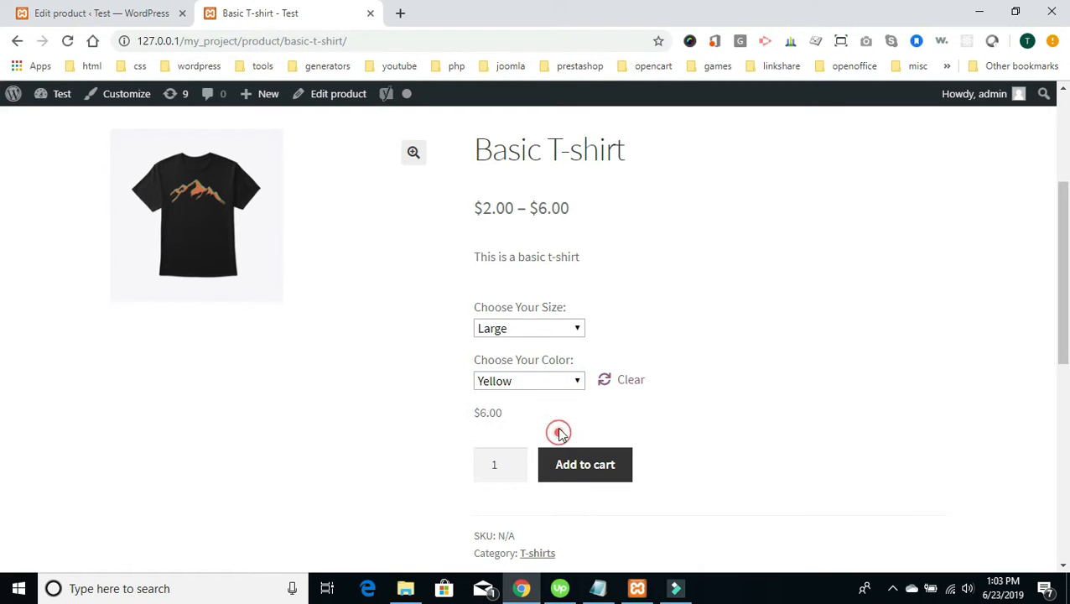
pyautogui.click(577, 379)
pyautogui.click(555, 447)
pyautogui.click(702, 312)
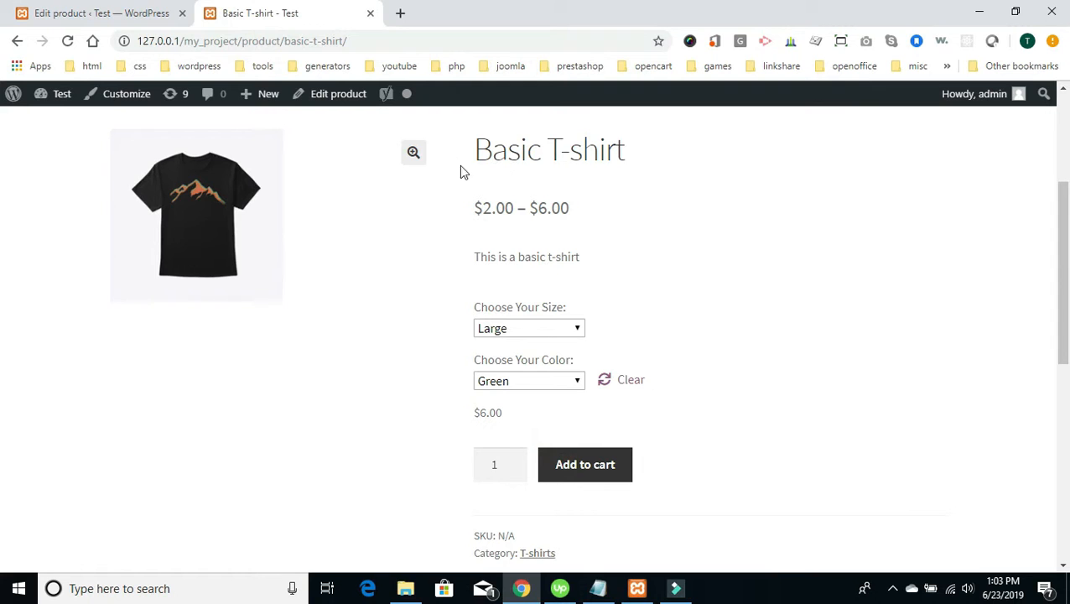
# - Return to the WordPress admin, list all products and open the Basic T-shirt for editing
pyautogui.click(88, 13)
pyautogui.scroll(-1, 448, 152)
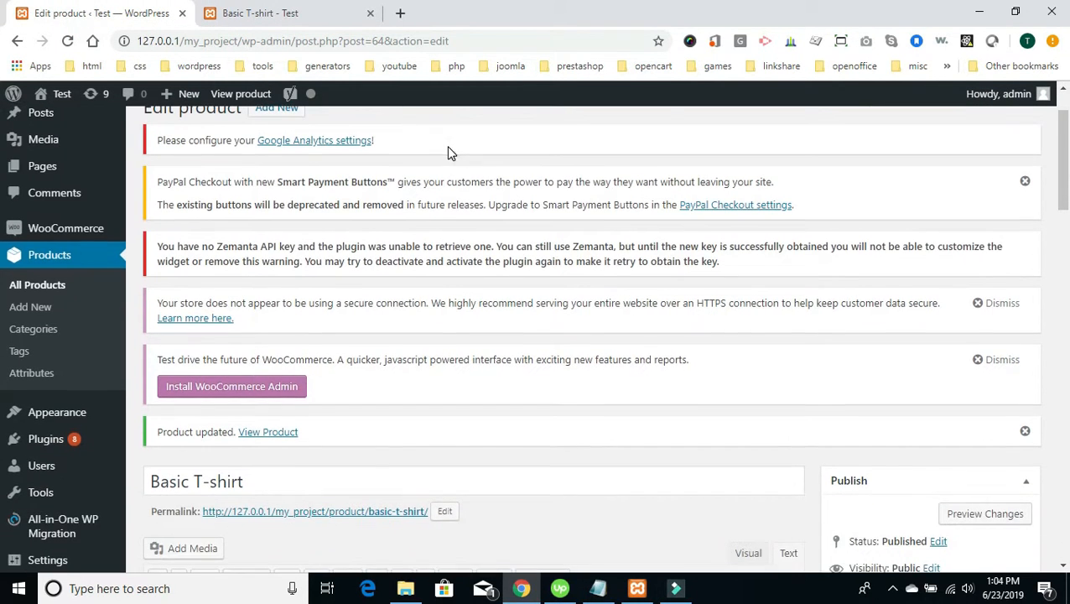
pyautogui.scroll(-1, 151, 251)
pyautogui.click(54, 207)
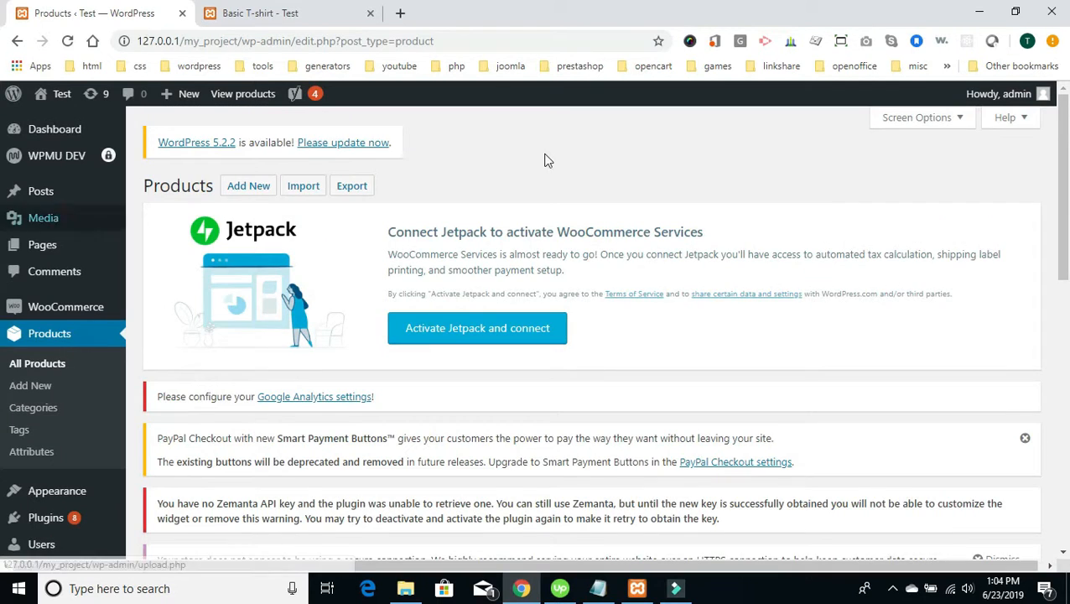
pyautogui.scroll(-7, 536, 151)
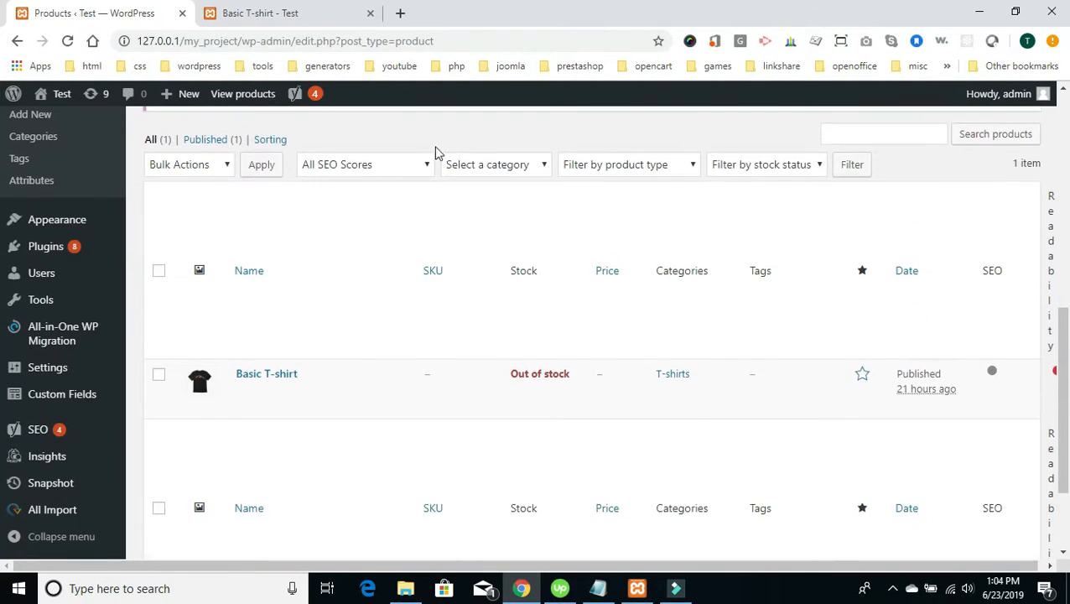
pyautogui.scroll(-1, 435, 154)
pyautogui.moveTo(422, 306)
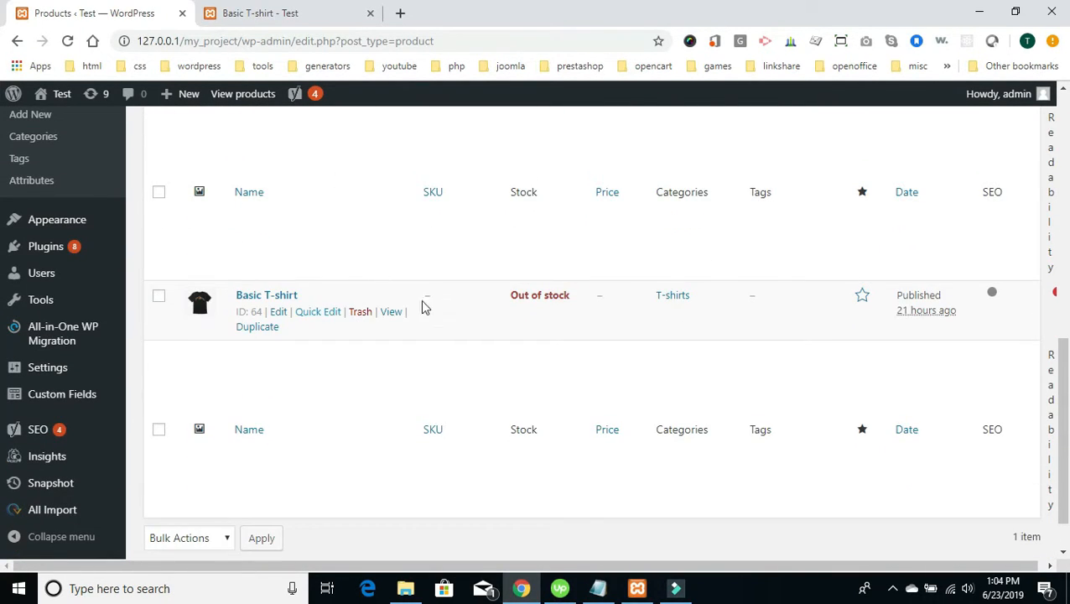
pyautogui.click(279, 316)
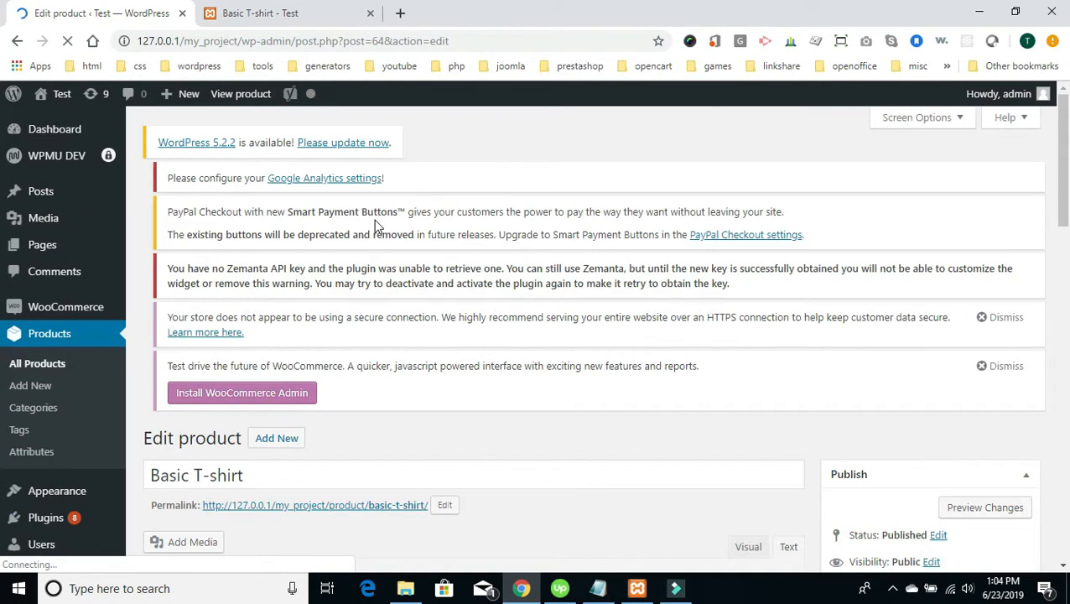
# - Switch the Basic T-shirt's product type to Simple product and back to Variable product in its product data
pyautogui.scroll(-7, 506, 144)
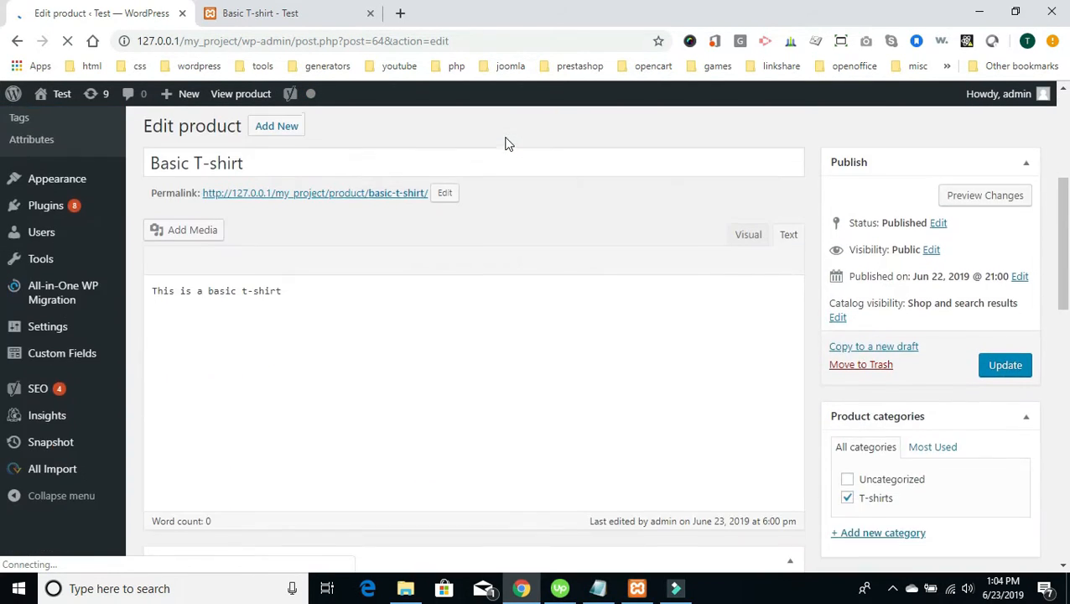
pyautogui.scroll(-9, 506, 143)
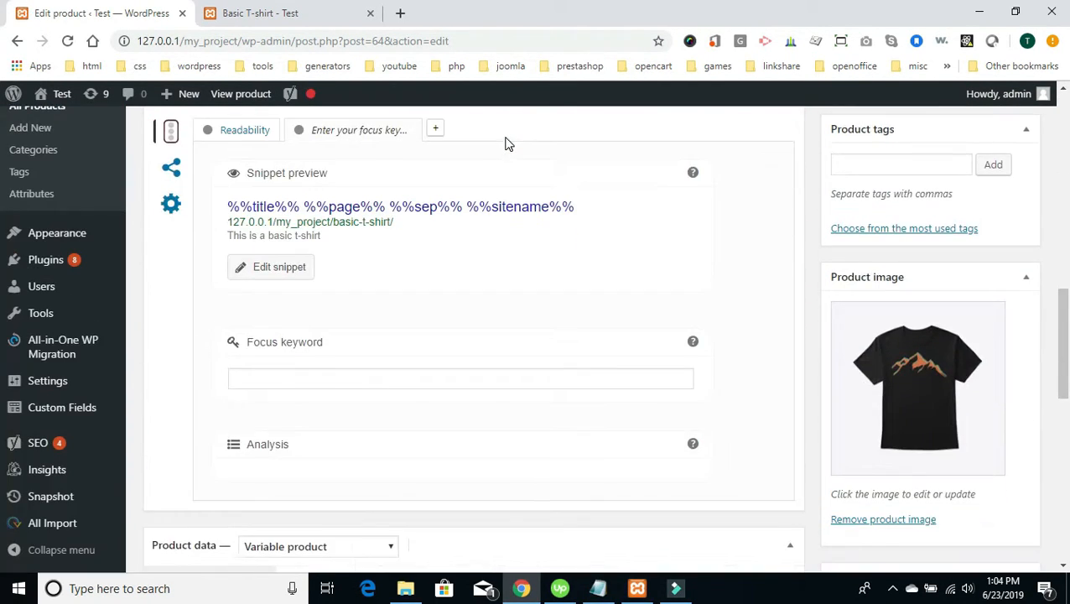
pyautogui.scroll(4, 499, 151)
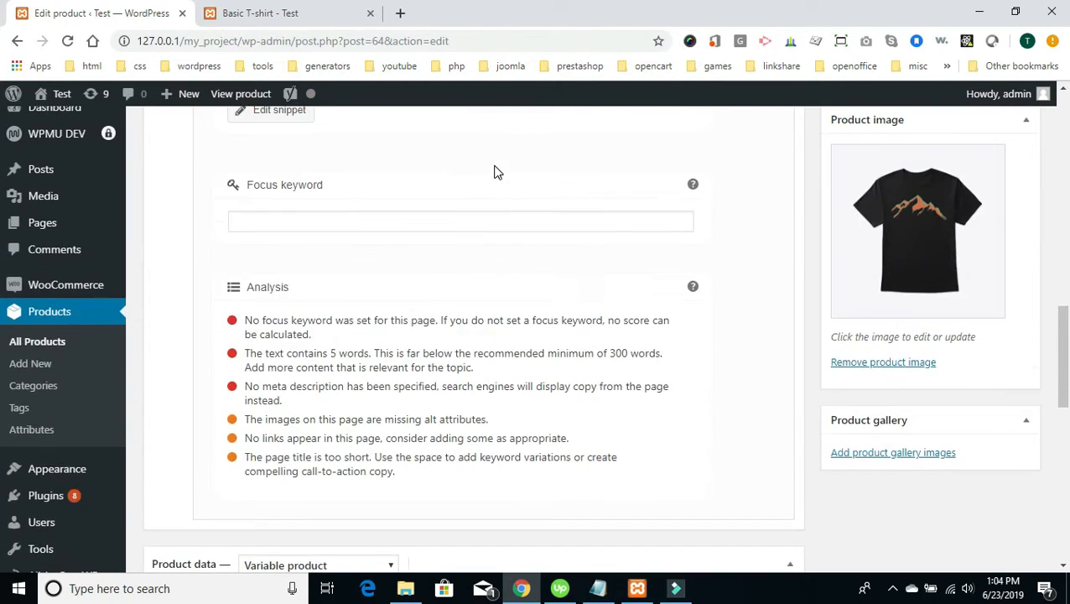
pyautogui.scroll(-2, 495, 172)
pyautogui.scroll(-4, 495, 173)
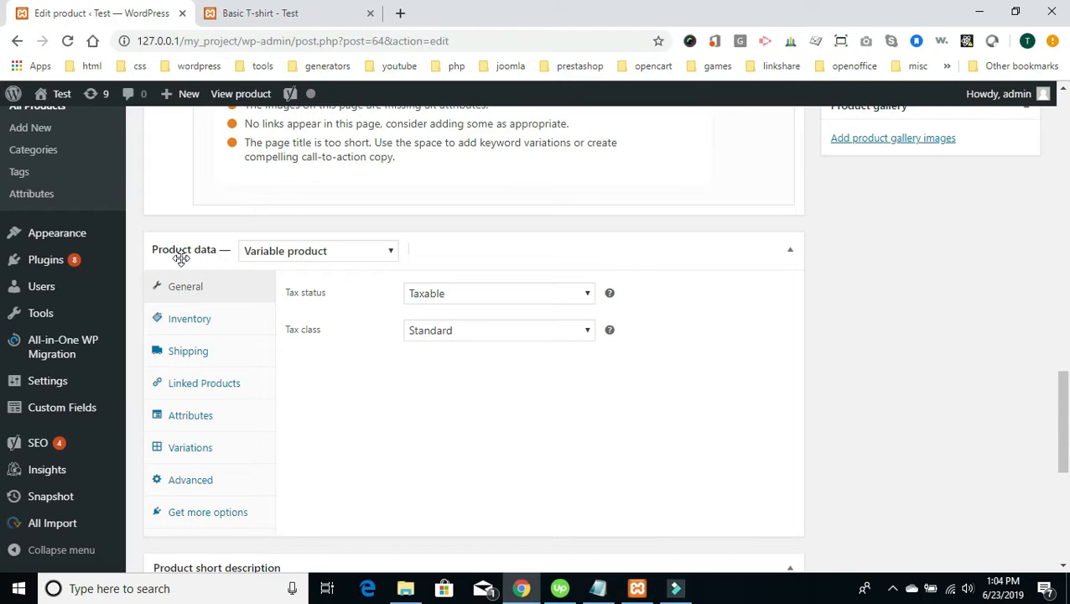
pyautogui.click(387, 252)
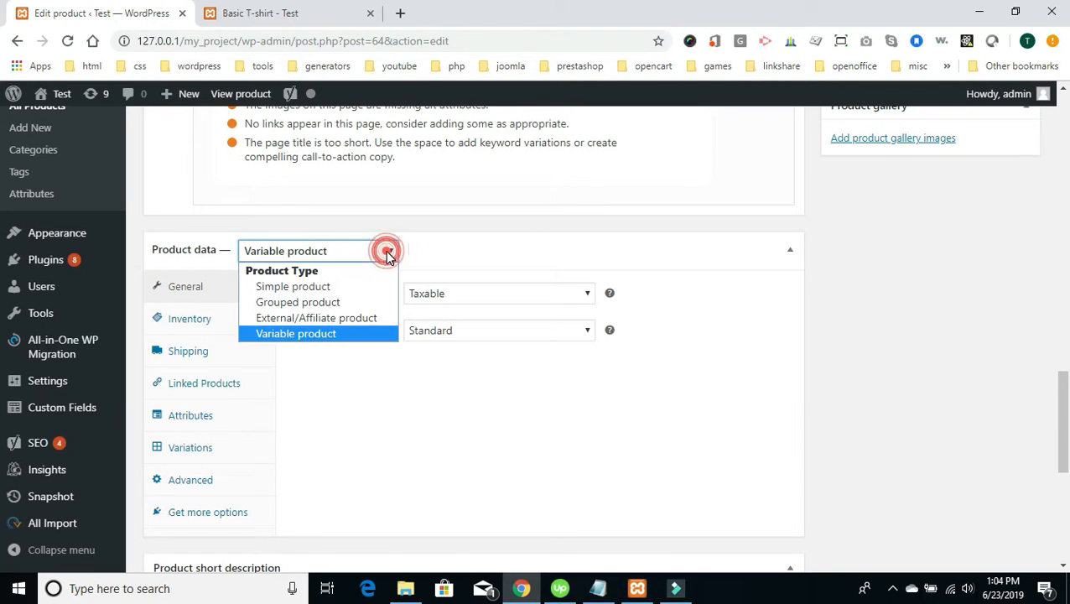
pyautogui.click(358, 285)
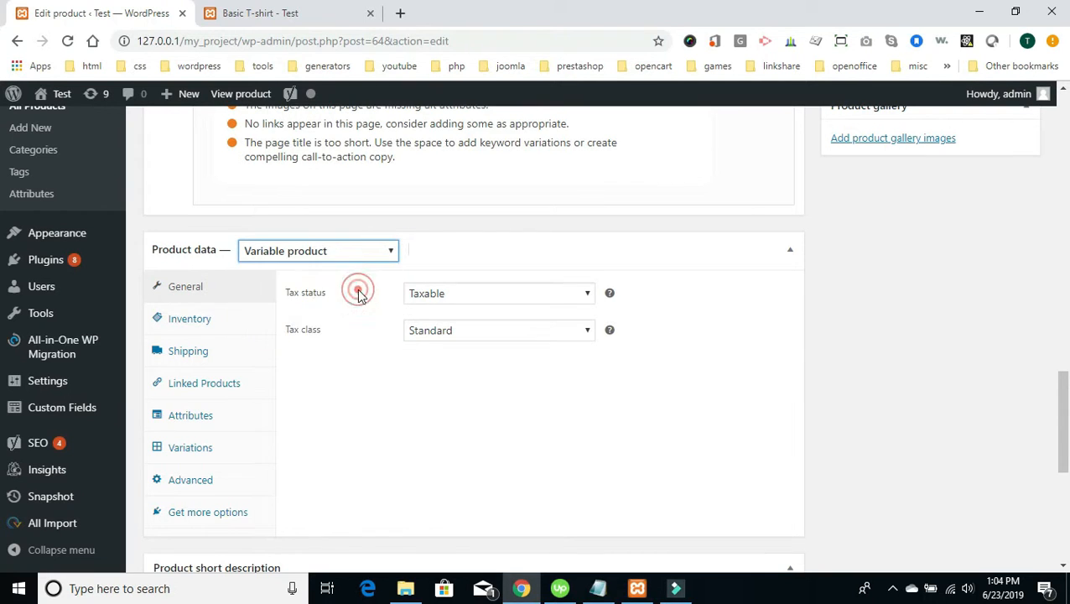
pyautogui.click(390, 251)
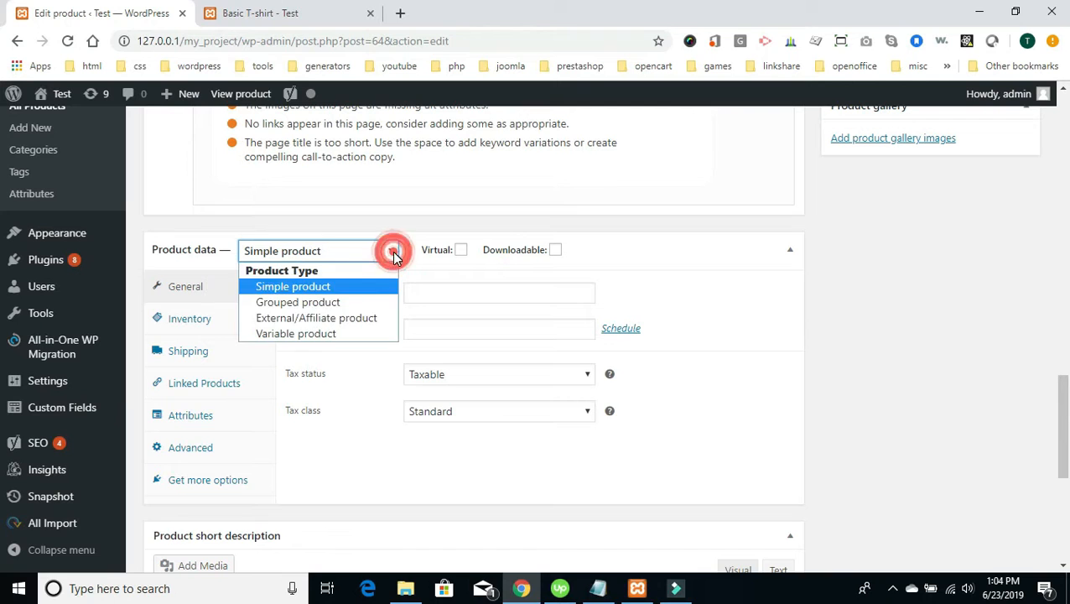
pyautogui.click(352, 333)
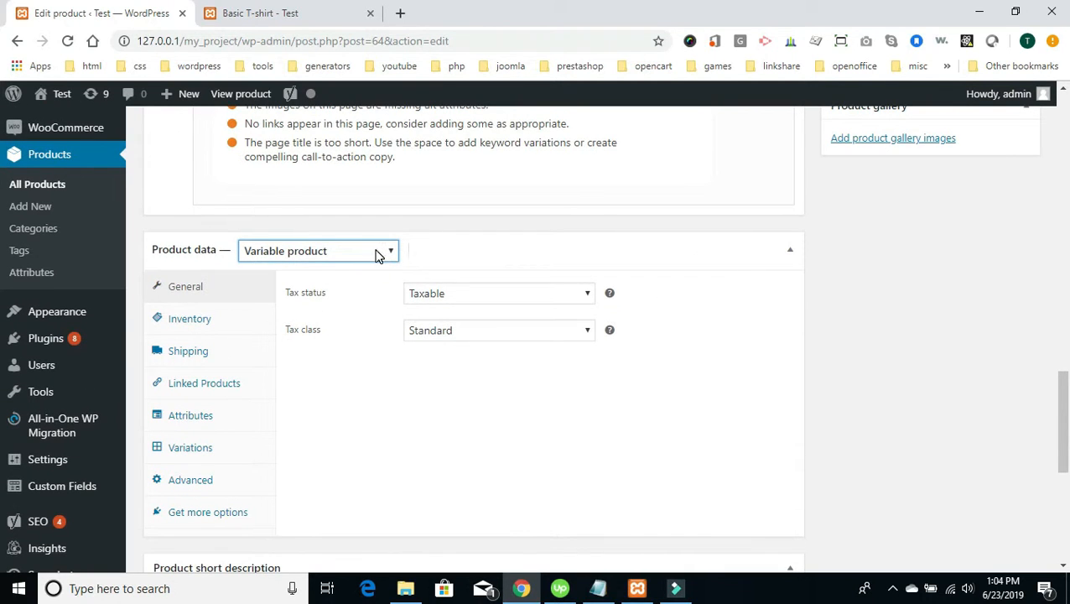
# - Add a new blank custom product attribute to the Basic T-shirt's attributes
pyautogui.scroll(-1, 377, 255)
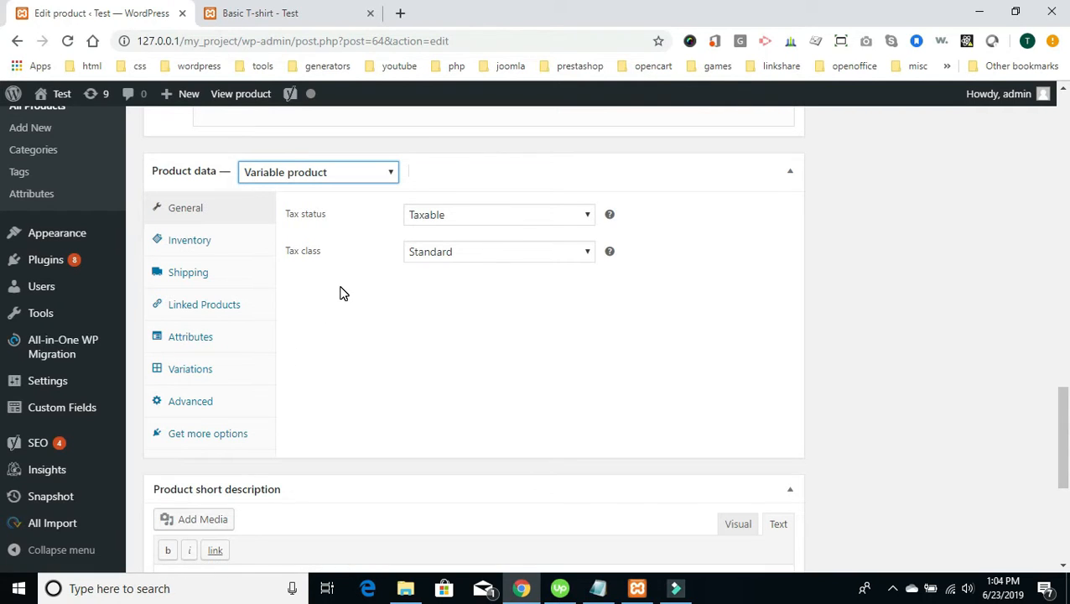
pyautogui.click(195, 340)
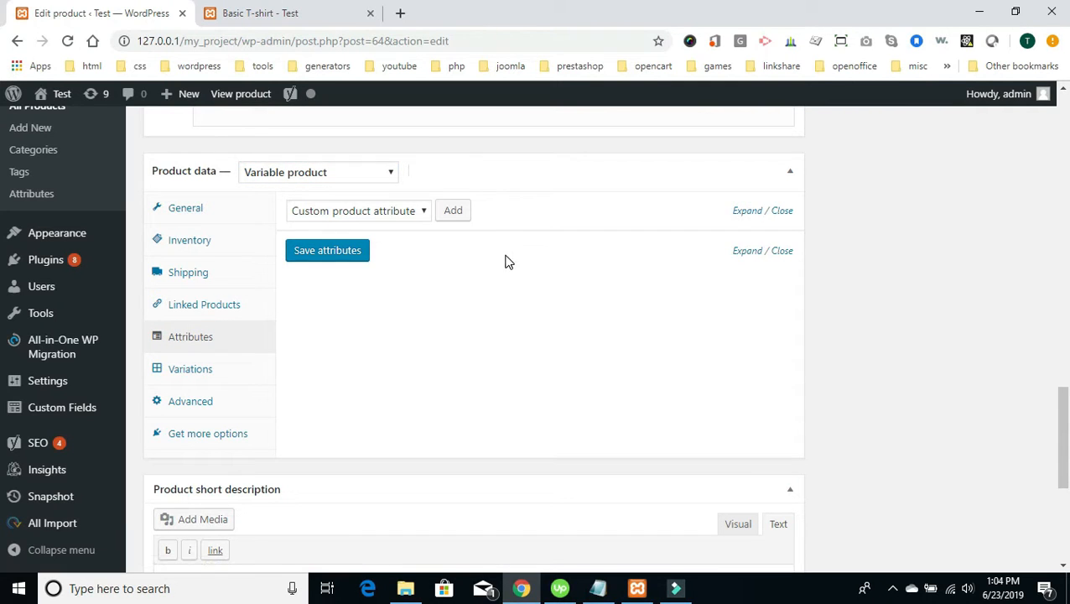
pyautogui.click(421, 215)
pyautogui.click(422, 215)
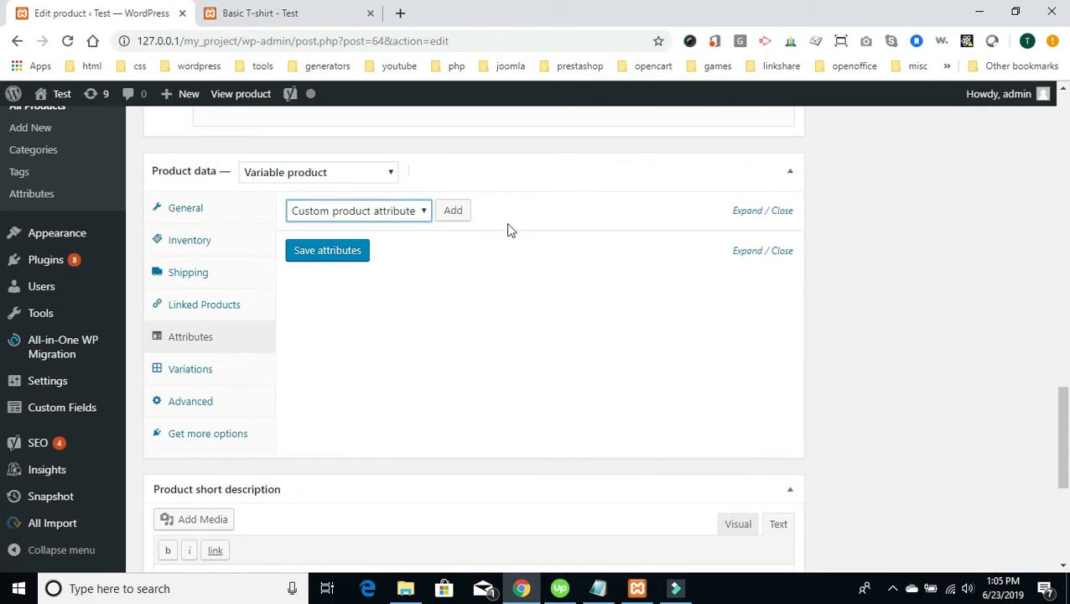
pyautogui.click(457, 219)
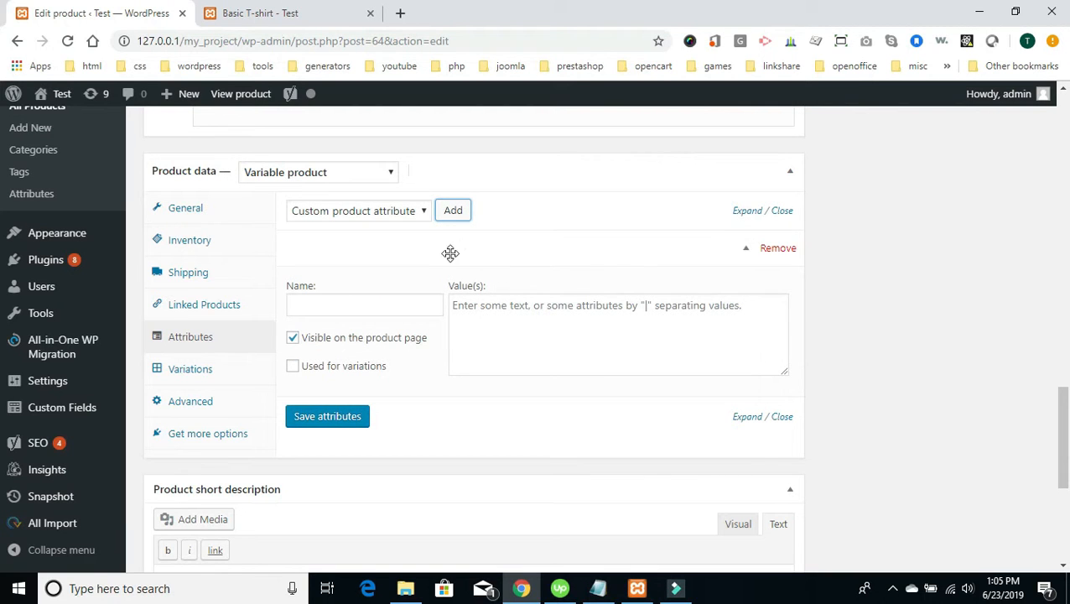
pyautogui.scroll(-1, 392, 281)
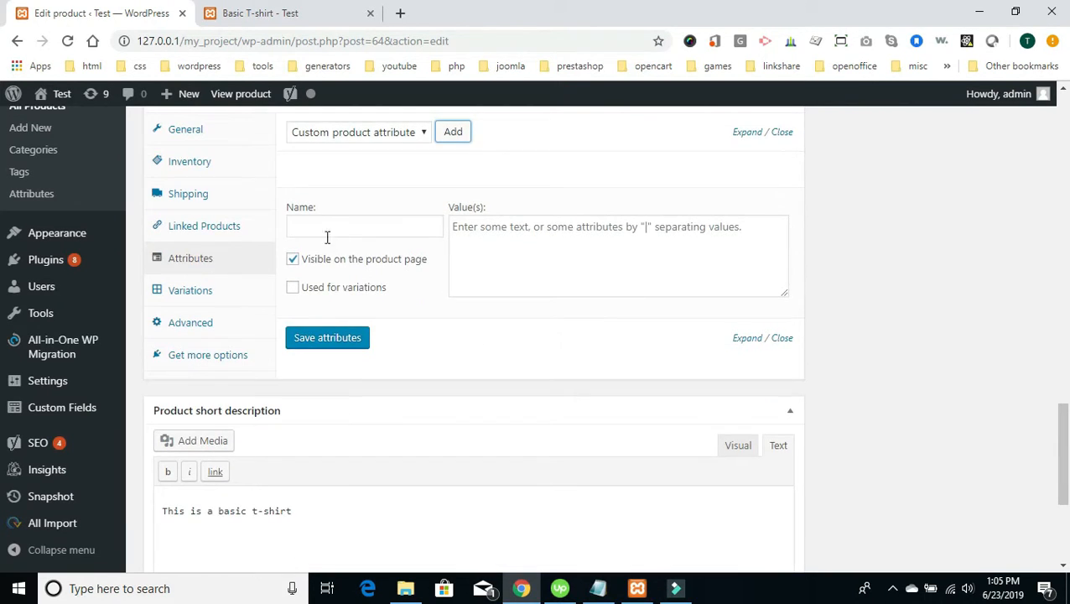
# - Name the new attribute "Choose Size:" with values Small | Medium | Large, enable it for variations and save the attributes
pyautogui.click(305, 226)
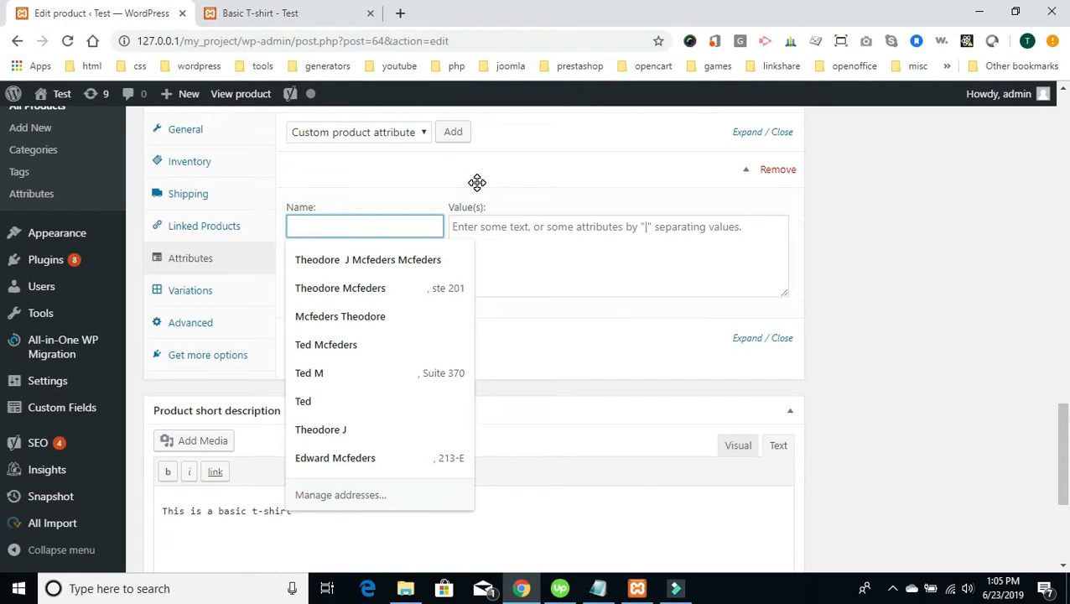
pyautogui.write('Choos')
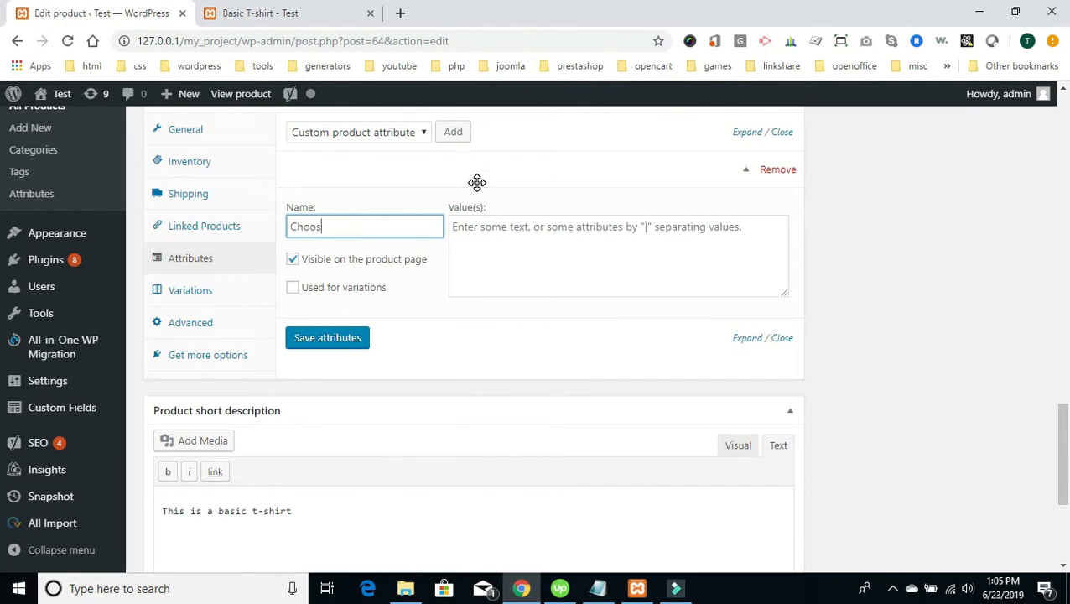
pyautogui.write('e Size:')
pyautogui.click(495, 236)
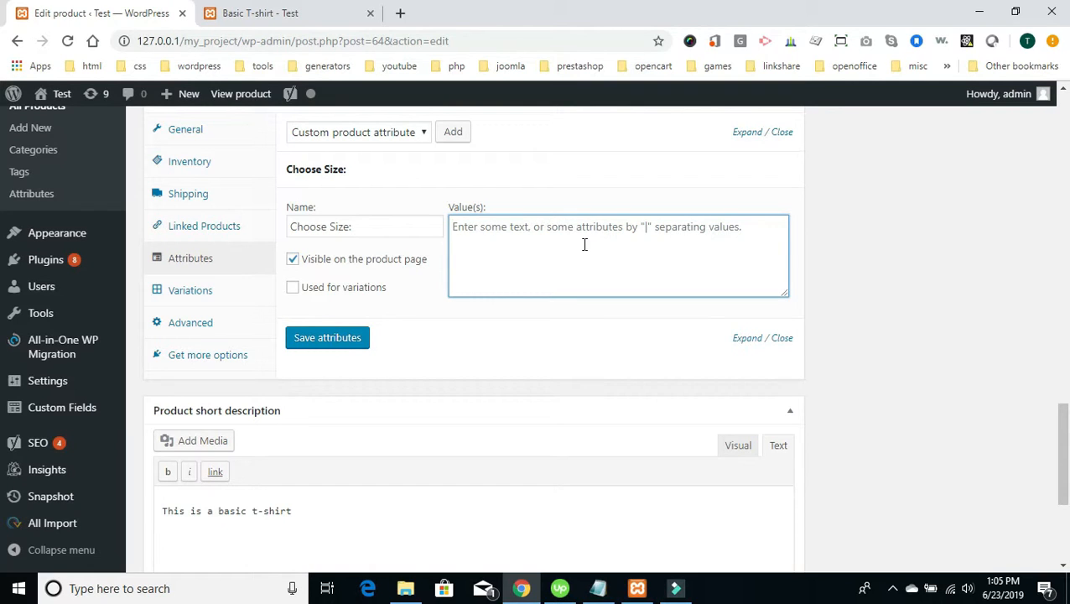
pyautogui.write('Small | Medium | Large')
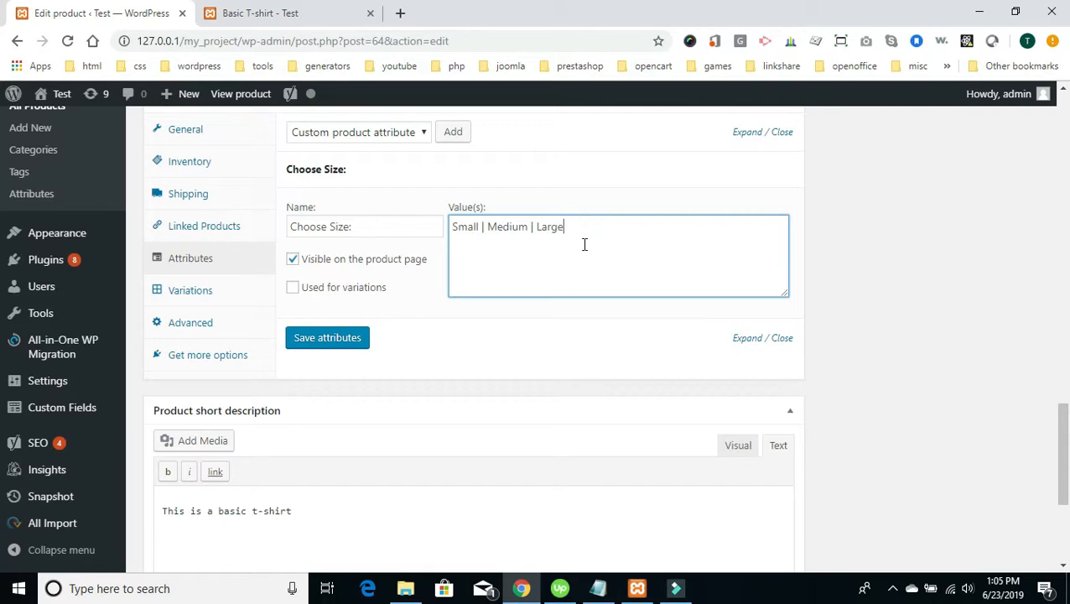
pyautogui.click(623, 196)
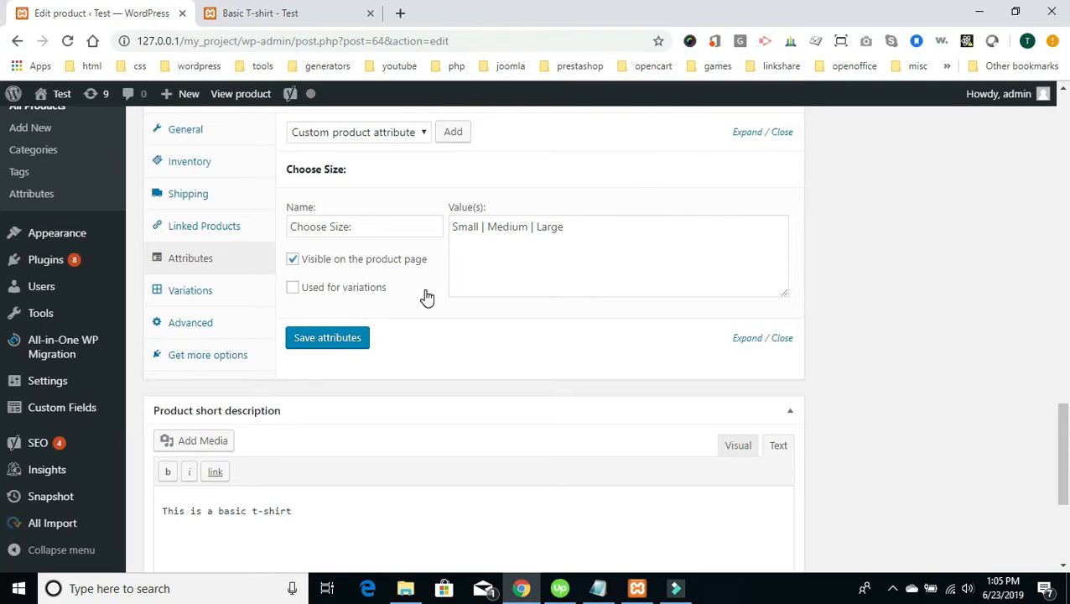
pyautogui.click(293, 289)
pyautogui.click(314, 339)
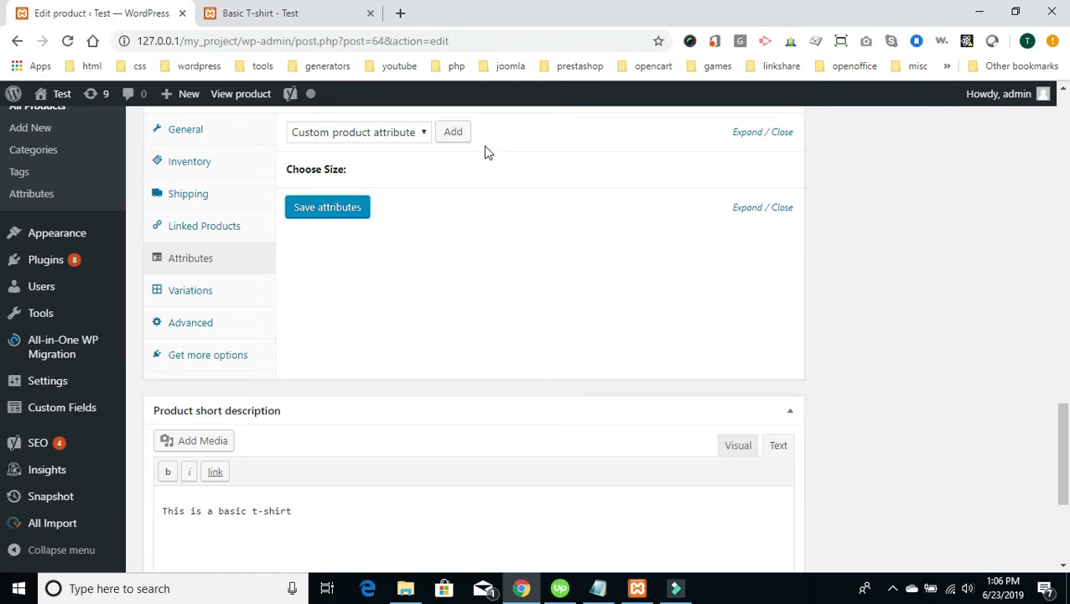
# - Add a custom attribute named "Color:" with values Black | Yellow | Green, enable it for variations and save the attributes
pyautogui.click(452, 138)
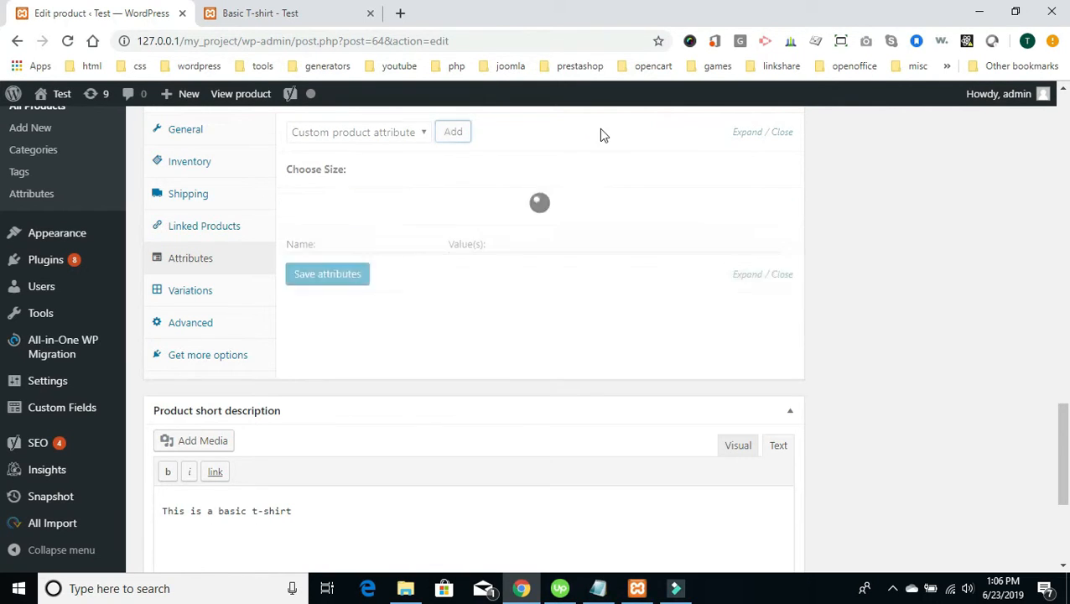
pyautogui.click(338, 265)
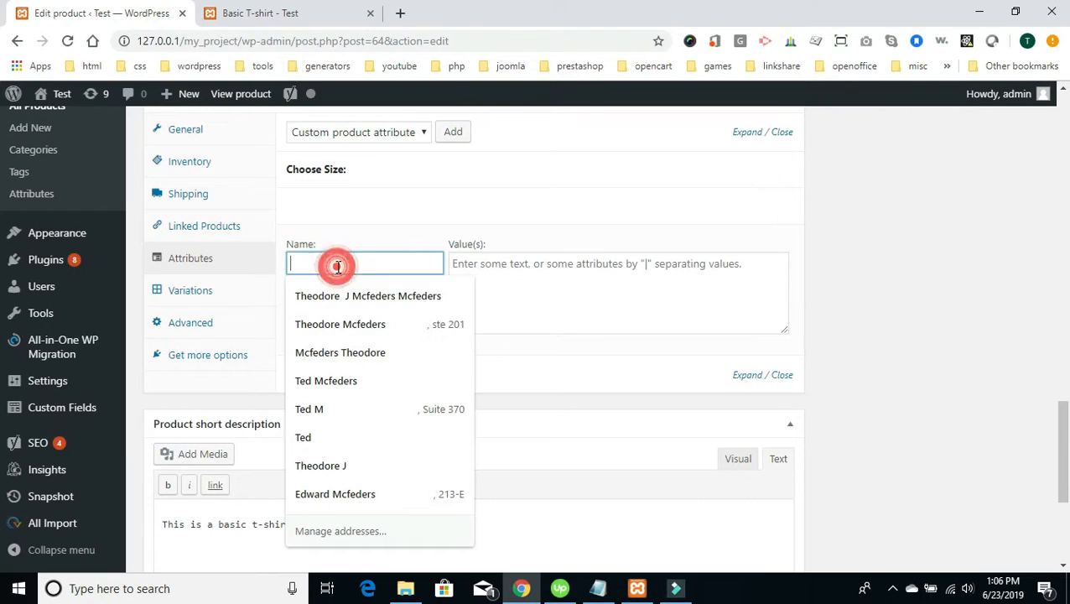
pyautogui.write('Color:')
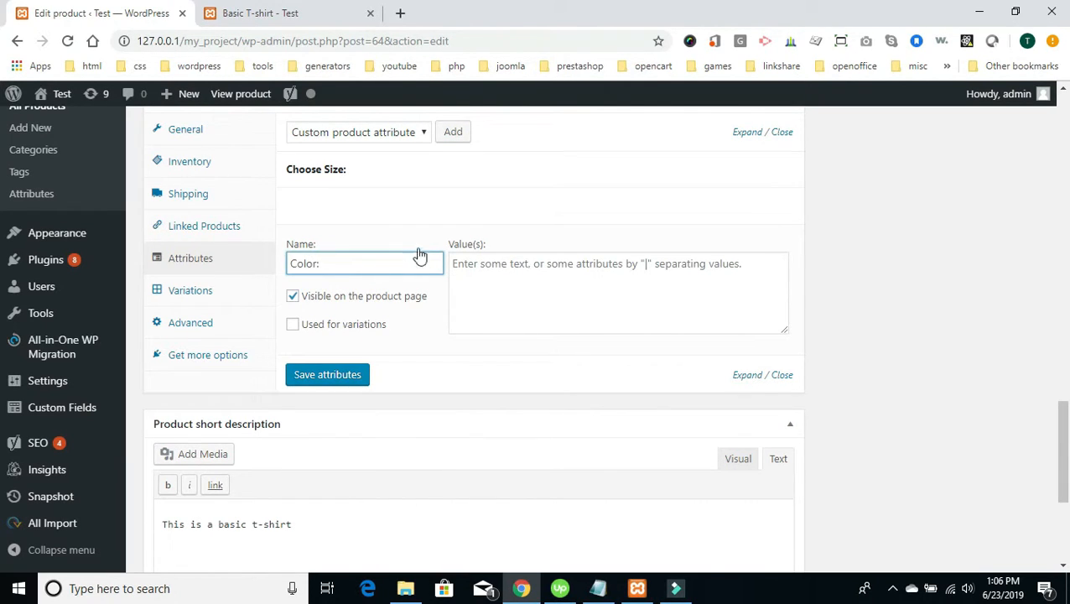
pyautogui.click(474, 270)
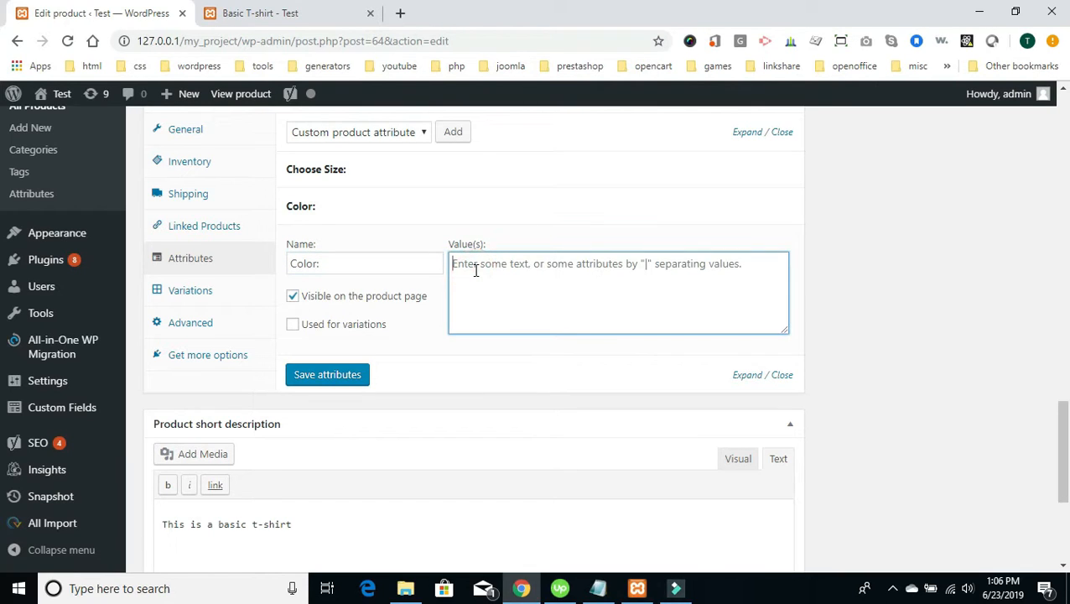
pyautogui.write('Black | Yellow | GRE')
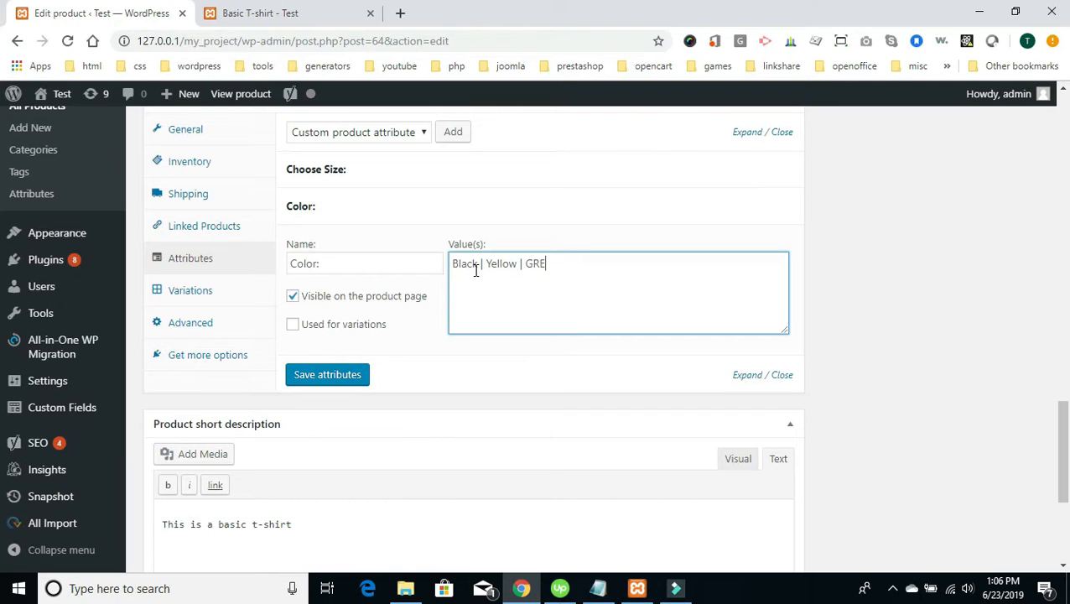
pyautogui.write('reen')
pyautogui.click(292, 326)
pyautogui.click(334, 379)
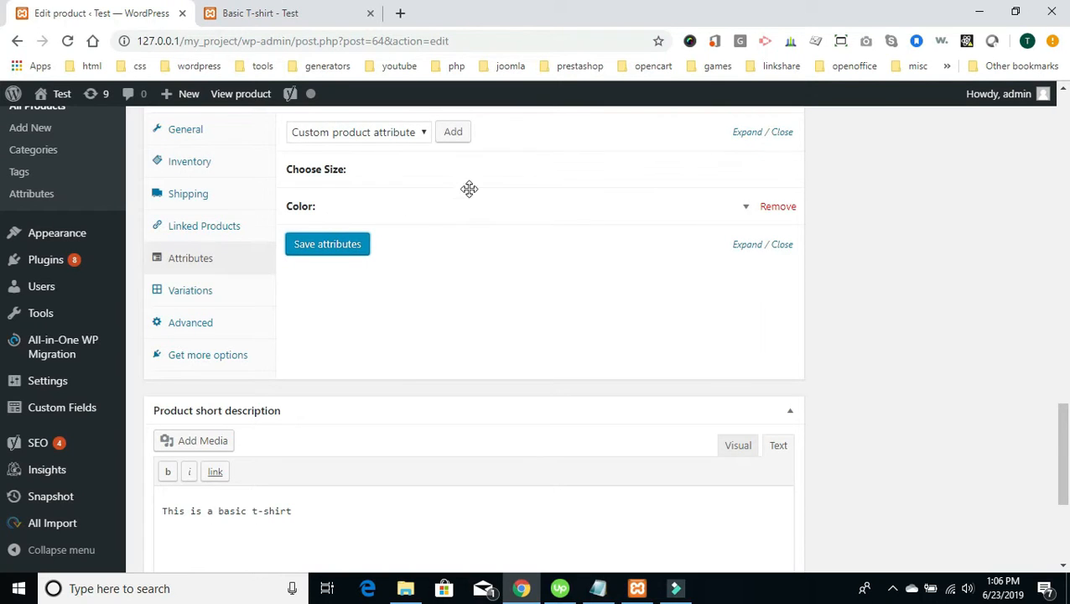
# - Add a first single variation to the Basic T-shirt in its product data
pyautogui.scroll(1, 545, 173)
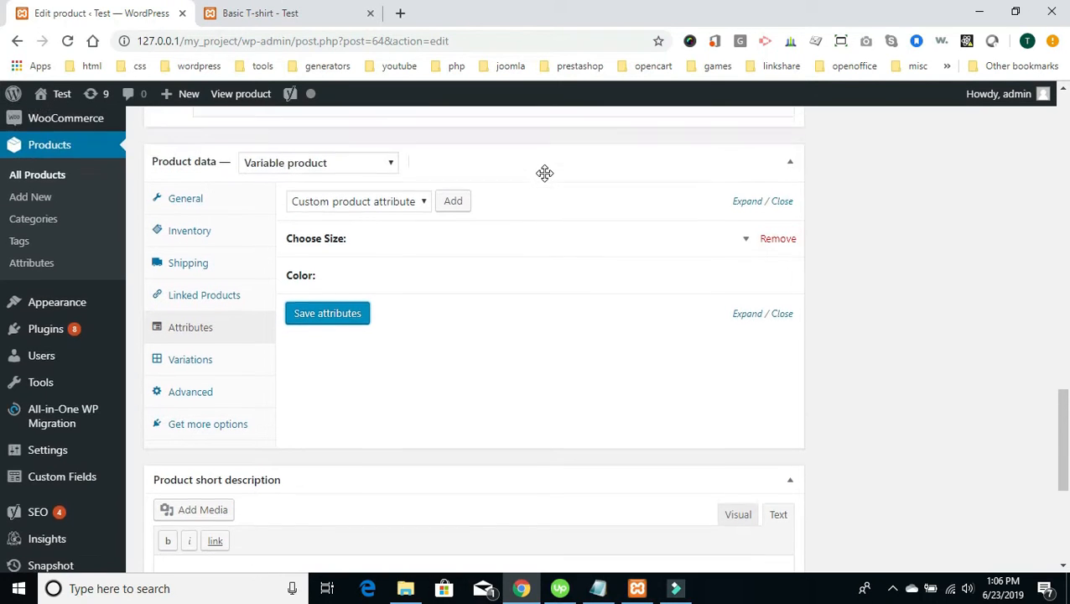
pyautogui.scroll(-1, 546, 172)
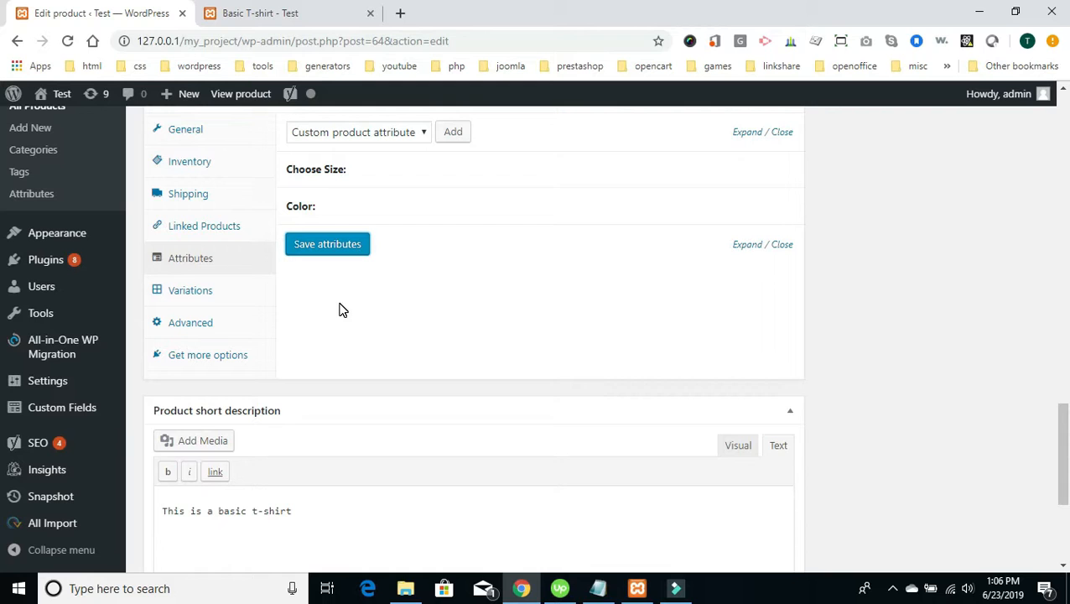
pyautogui.click(199, 290)
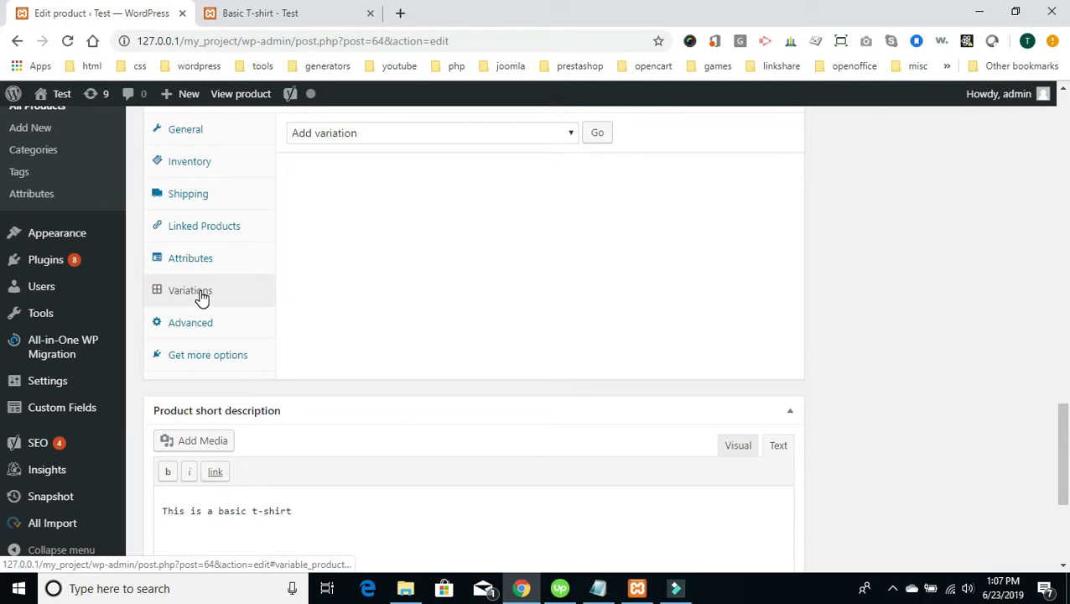
pyautogui.scroll(1, 537, 177)
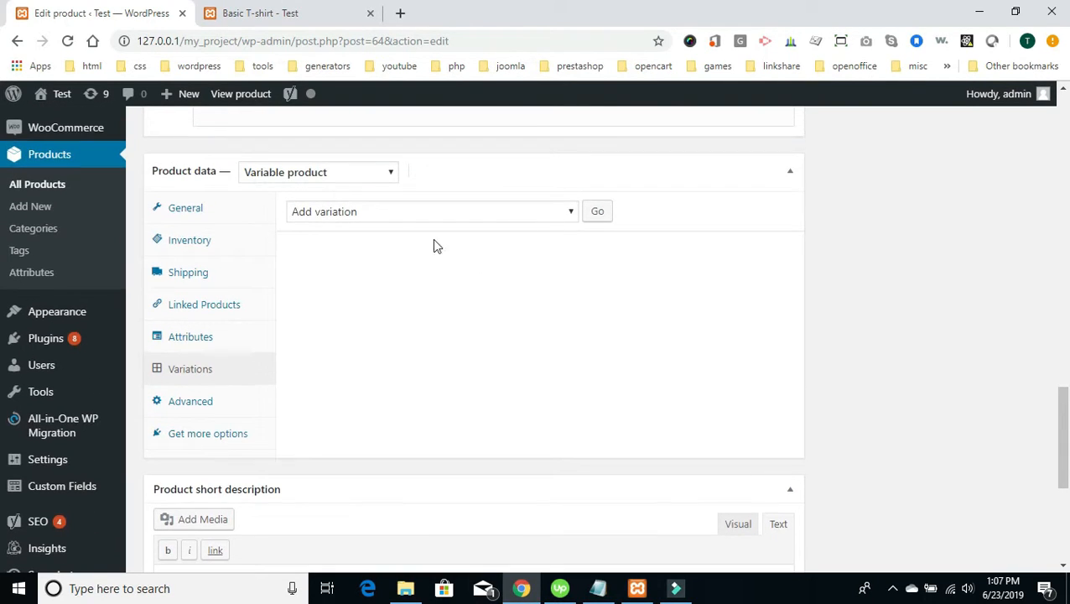
pyautogui.click(574, 213)
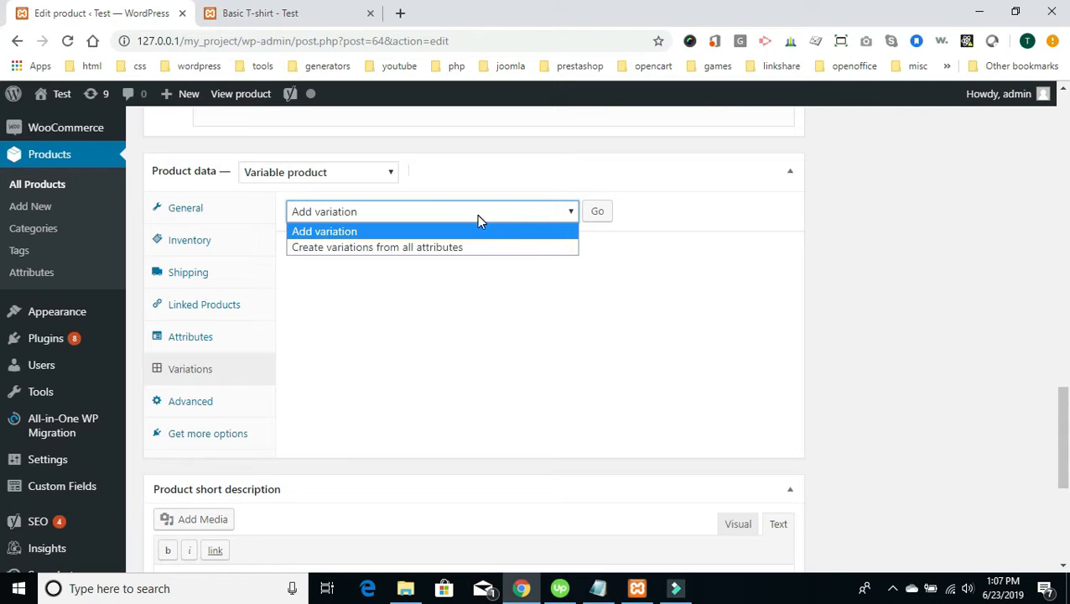
pyautogui.click(570, 212)
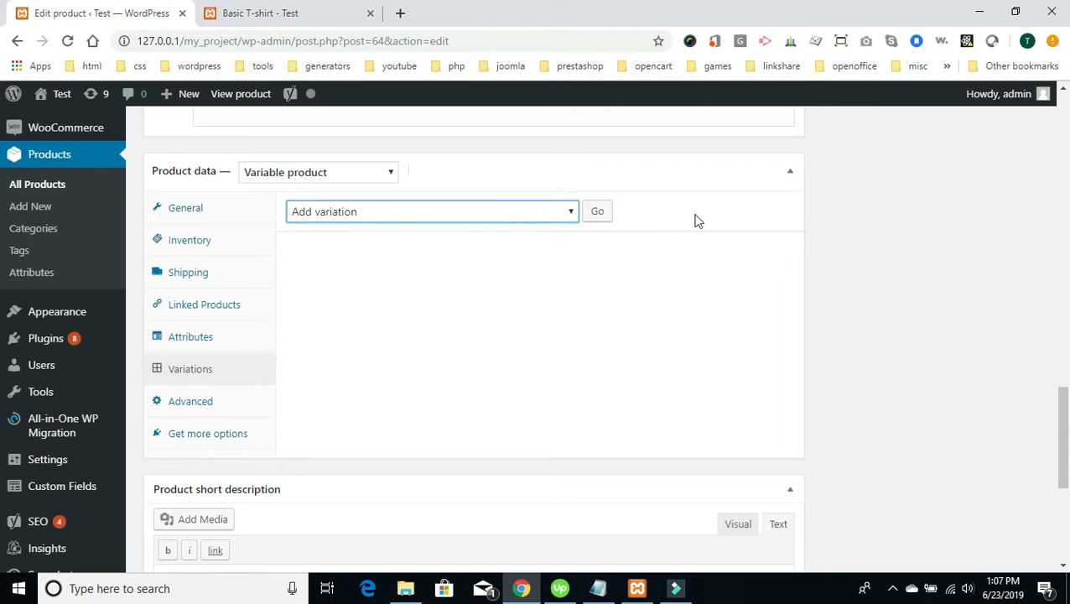
pyautogui.click(600, 215)
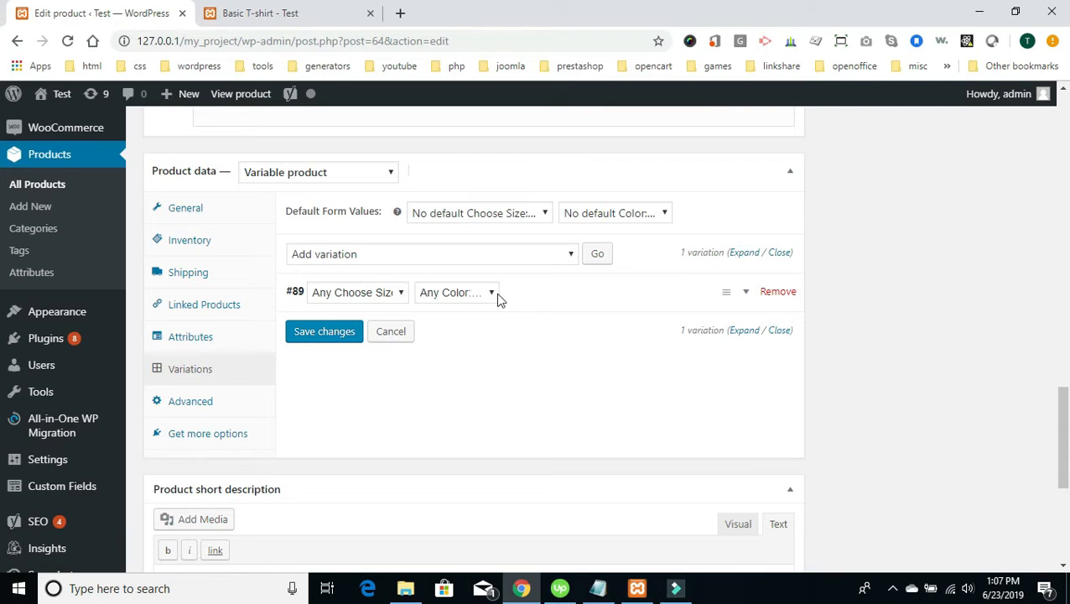
# - Examine the default form values and the new variation's size and color options, comparing them with the selectors on the product page
pyautogui.click(544, 214)
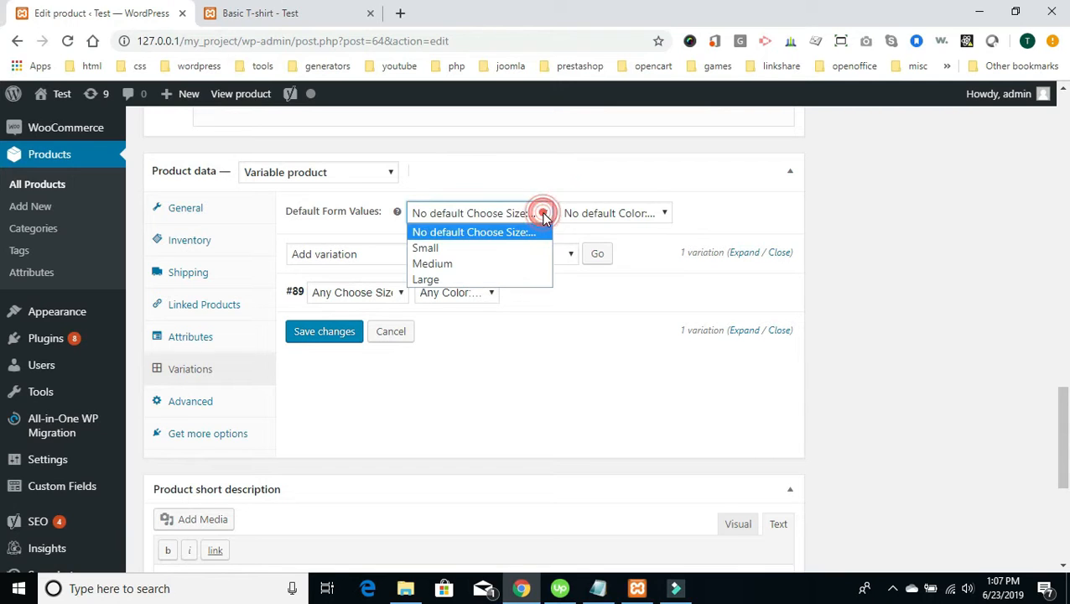
pyautogui.click(543, 213)
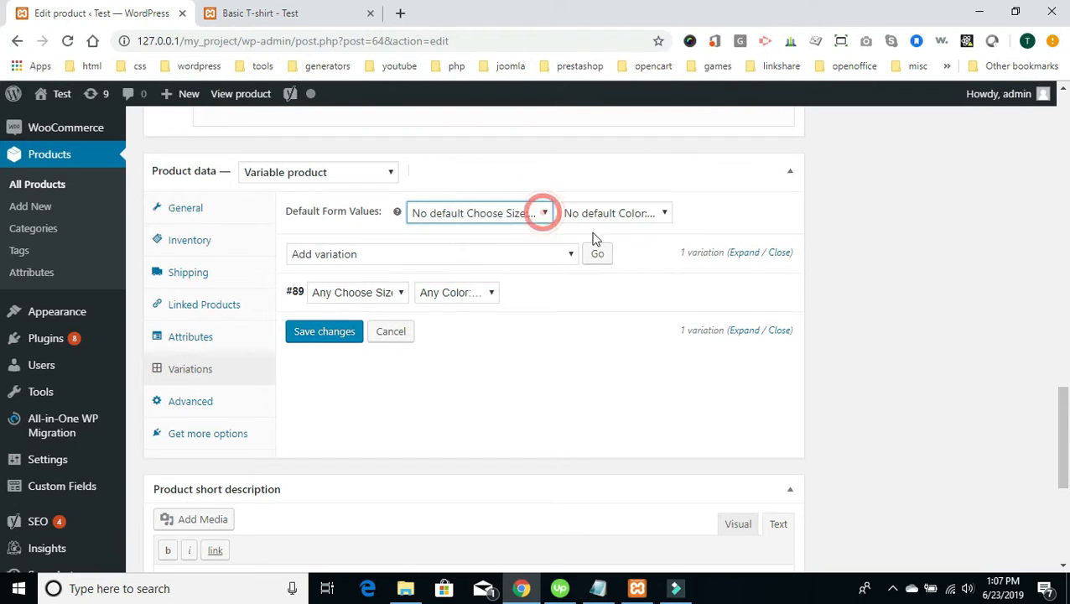
pyautogui.click(663, 213)
pyautogui.click(663, 212)
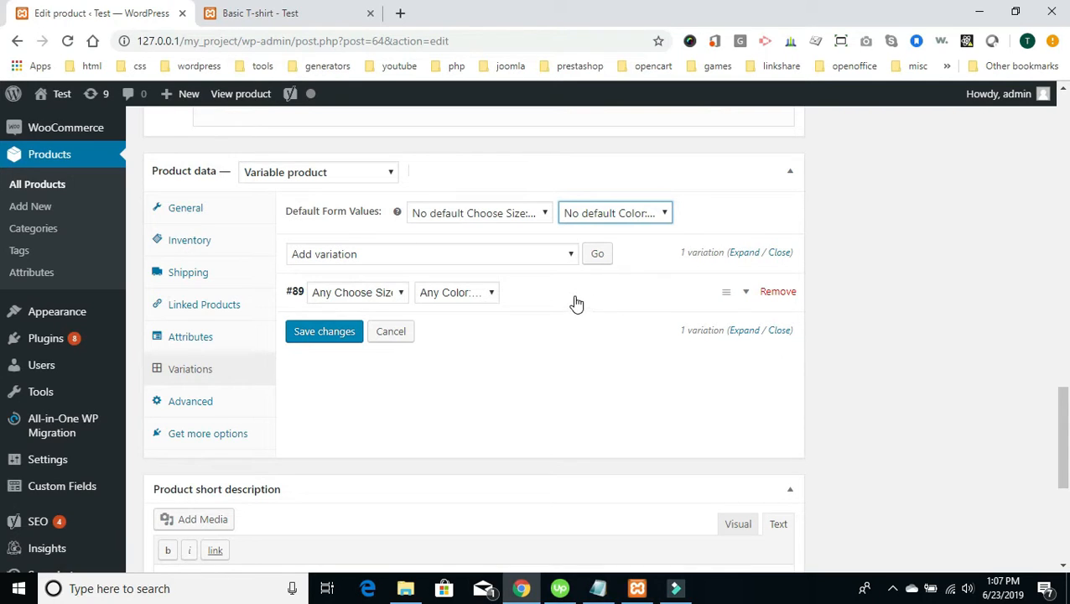
pyautogui.click(400, 293)
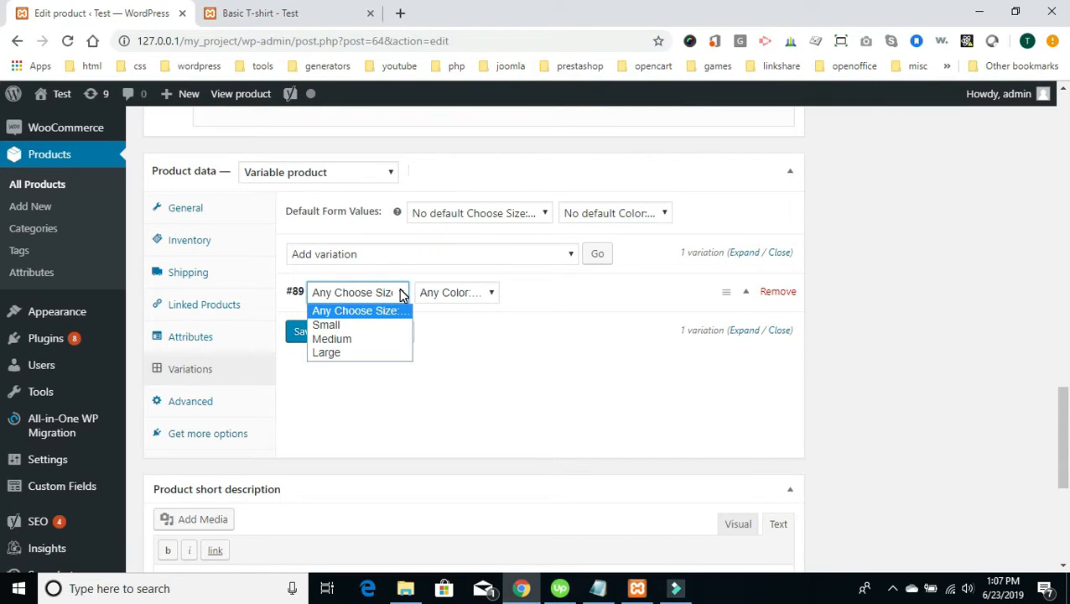
pyautogui.click(298, 17)
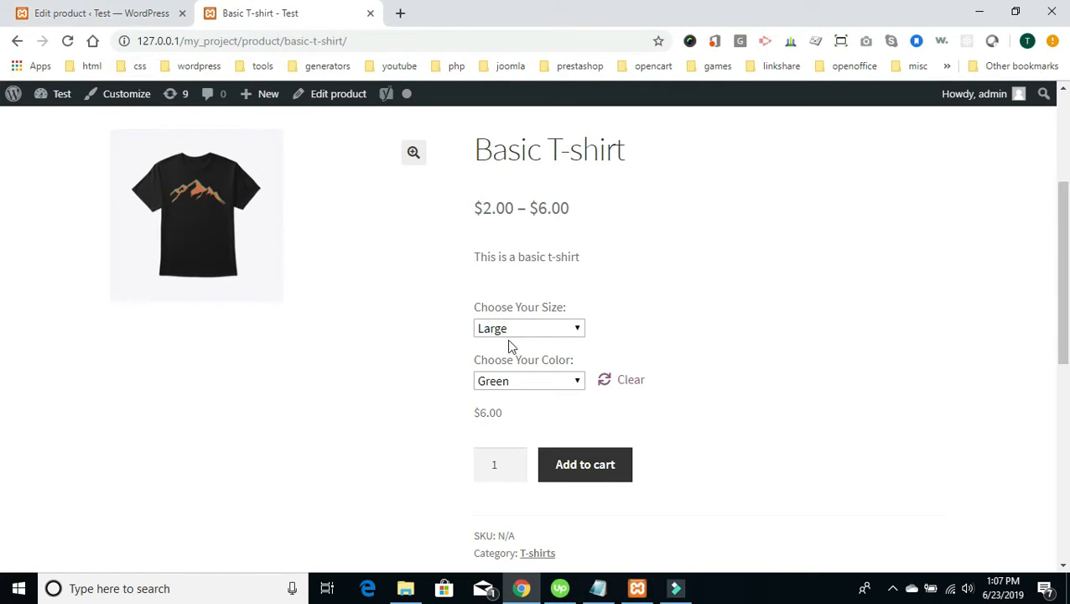
pyautogui.click(65, 10)
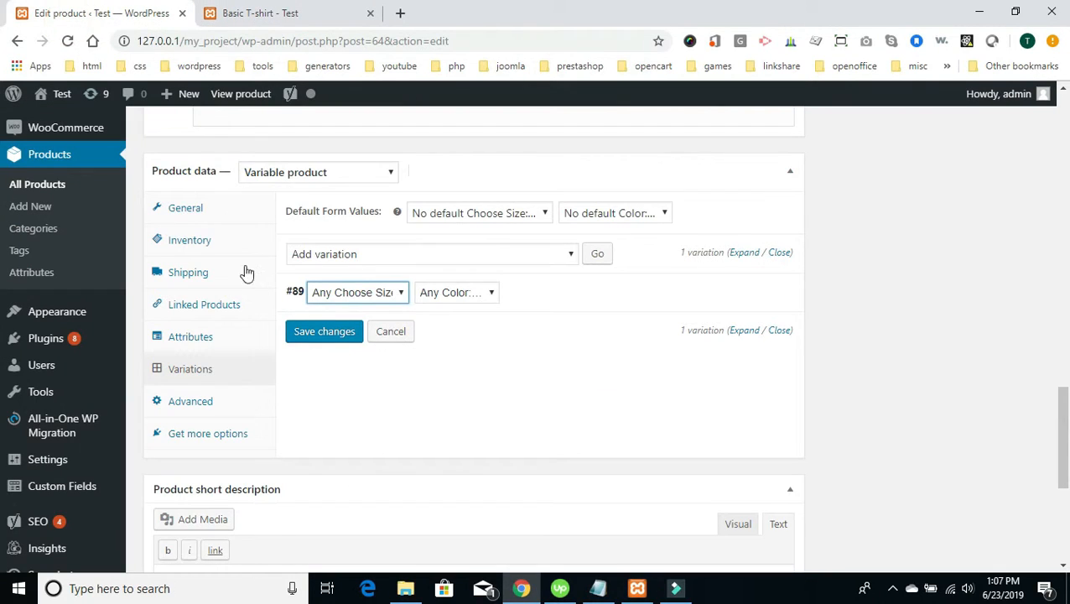
pyautogui.click(489, 292)
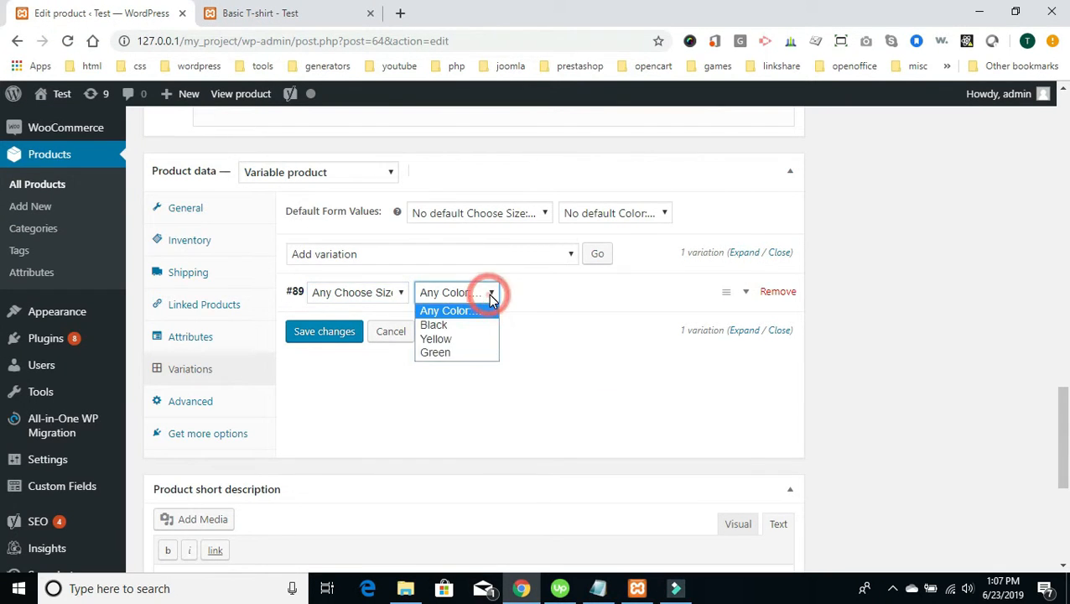
pyautogui.click(491, 292)
# - Set the first variation's size to Small, leaving its color at any color
pyautogui.click(400, 294)
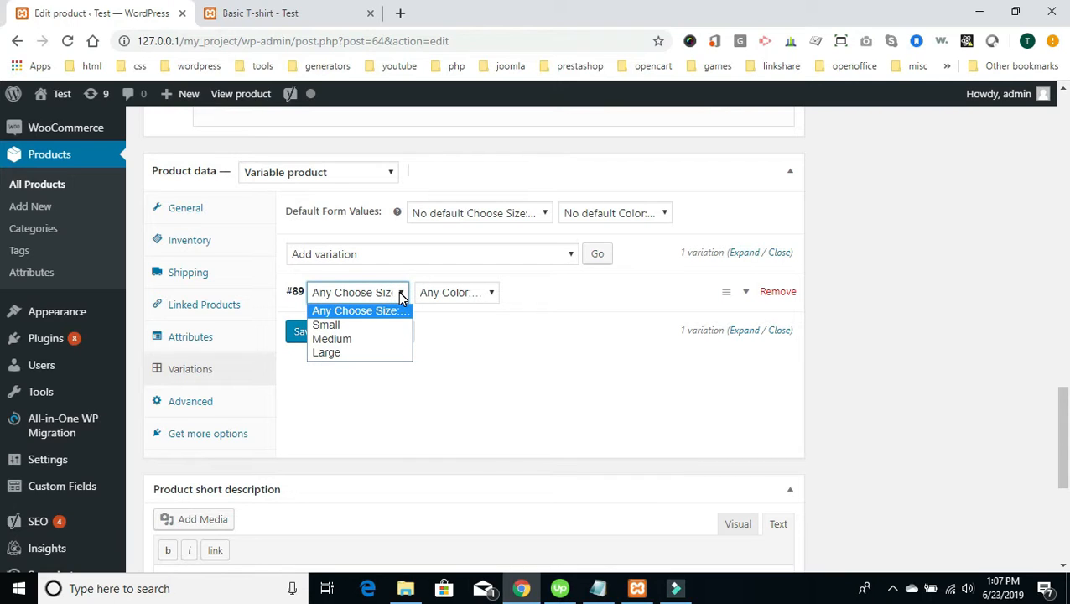
pyautogui.click(397, 324)
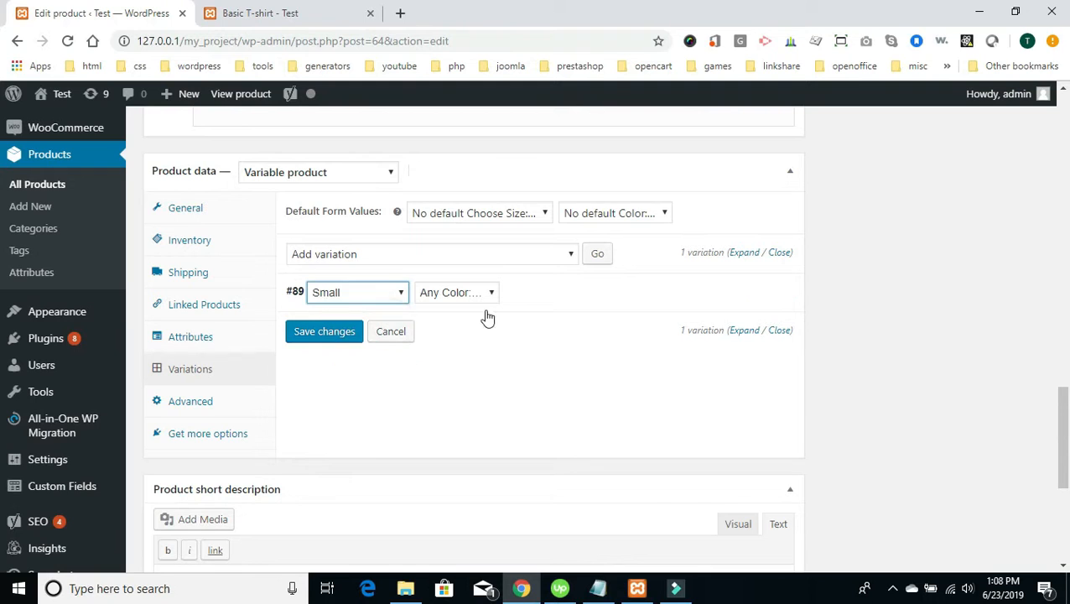
pyautogui.click(494, 293)
pyautogui.click(495, 294)
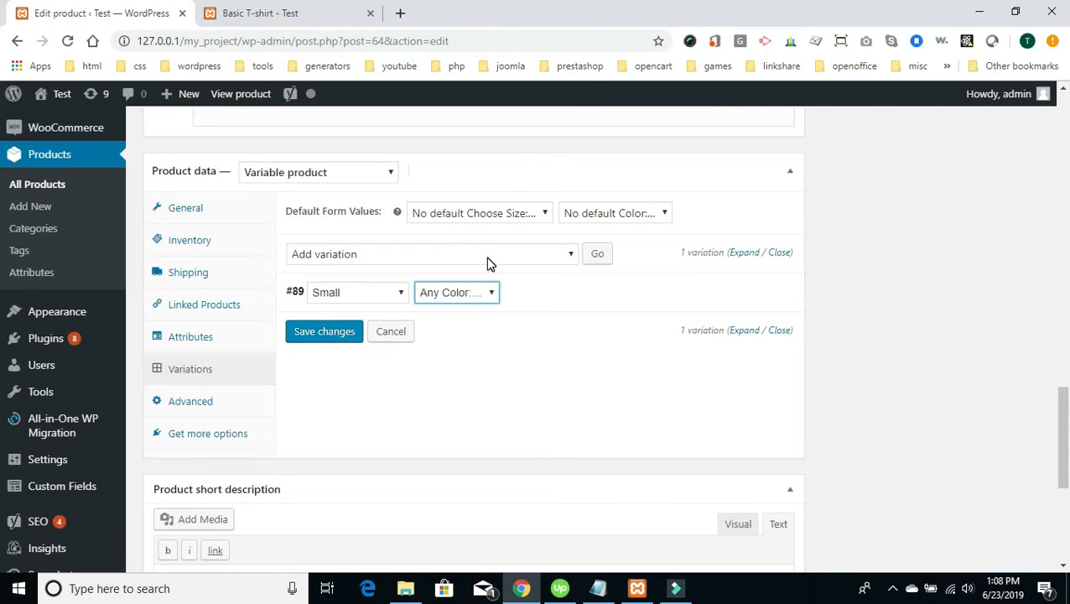
# - Add two more variations, one with size Medium and one with size Large, both for any color
pyautogui.click(597, 257)
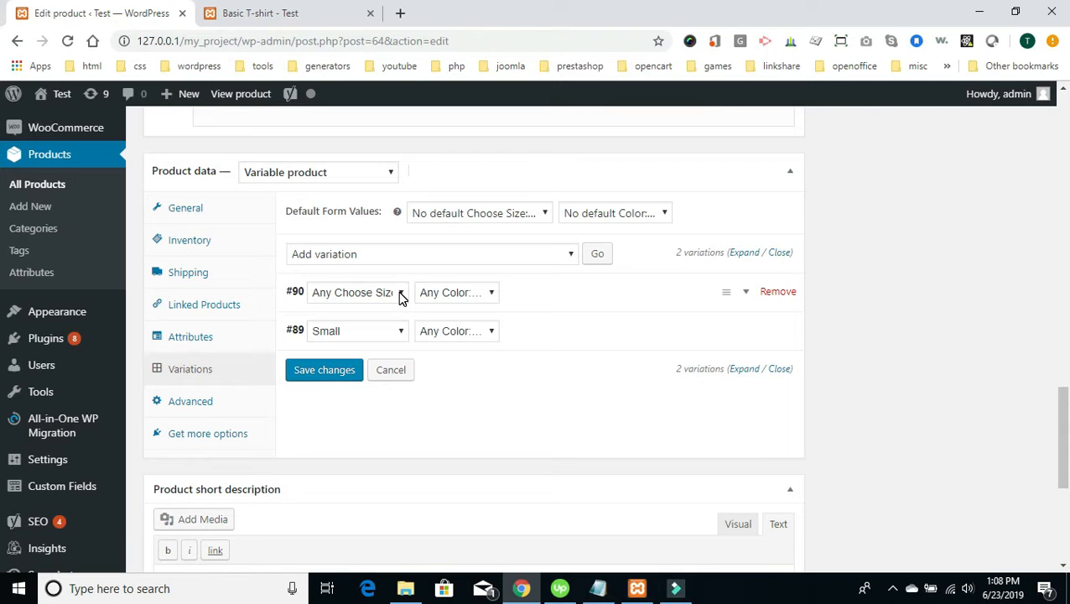
pyautogui.click(401, 293)
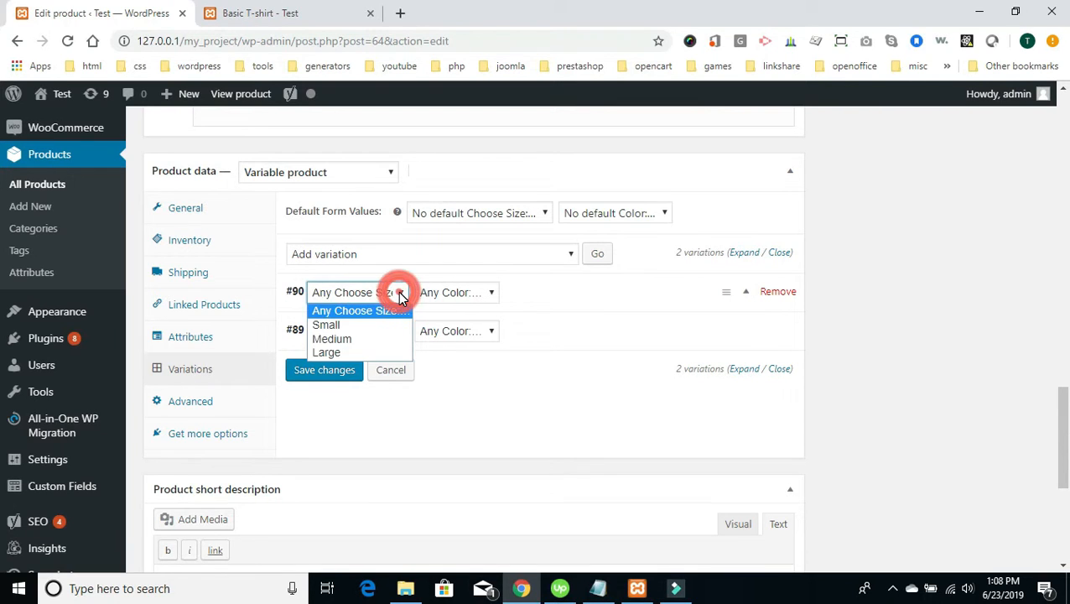
pyautogui.click(374, 339)
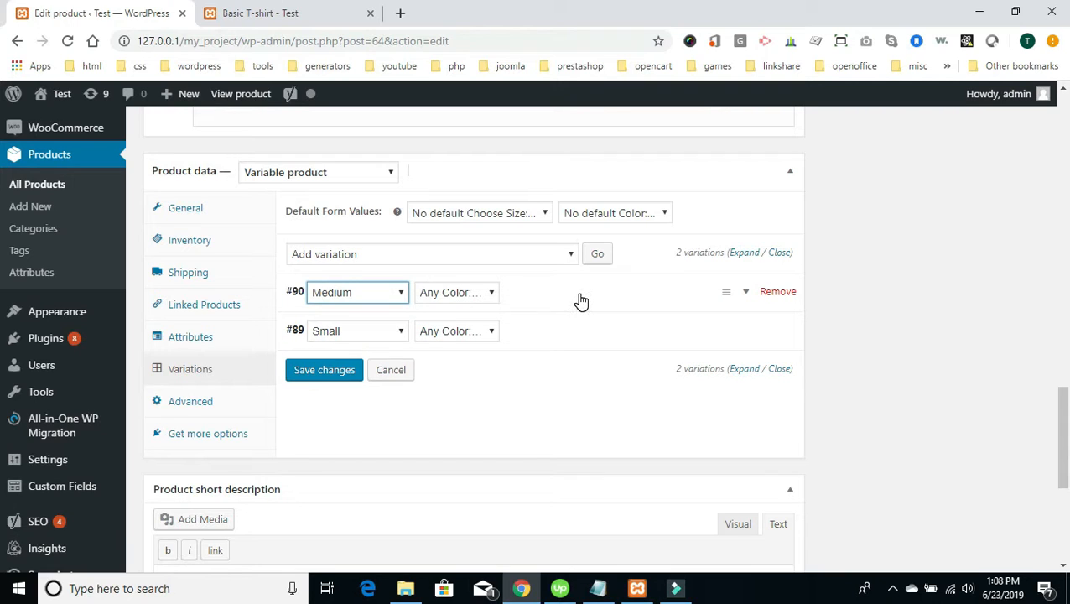
pyautogui.click(597, 256)
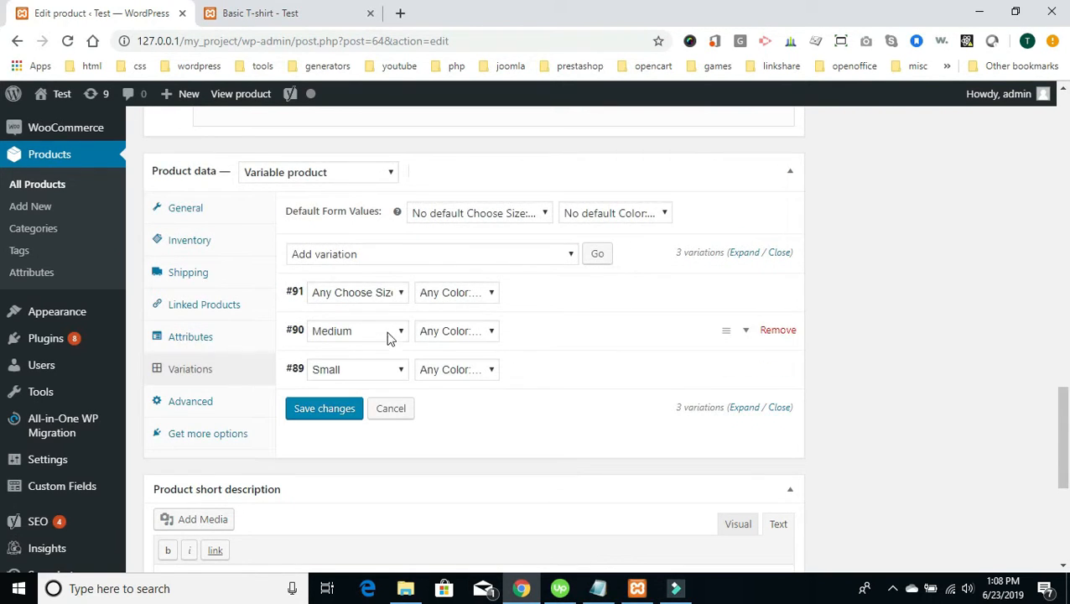
pyautogui.click(400, 295)
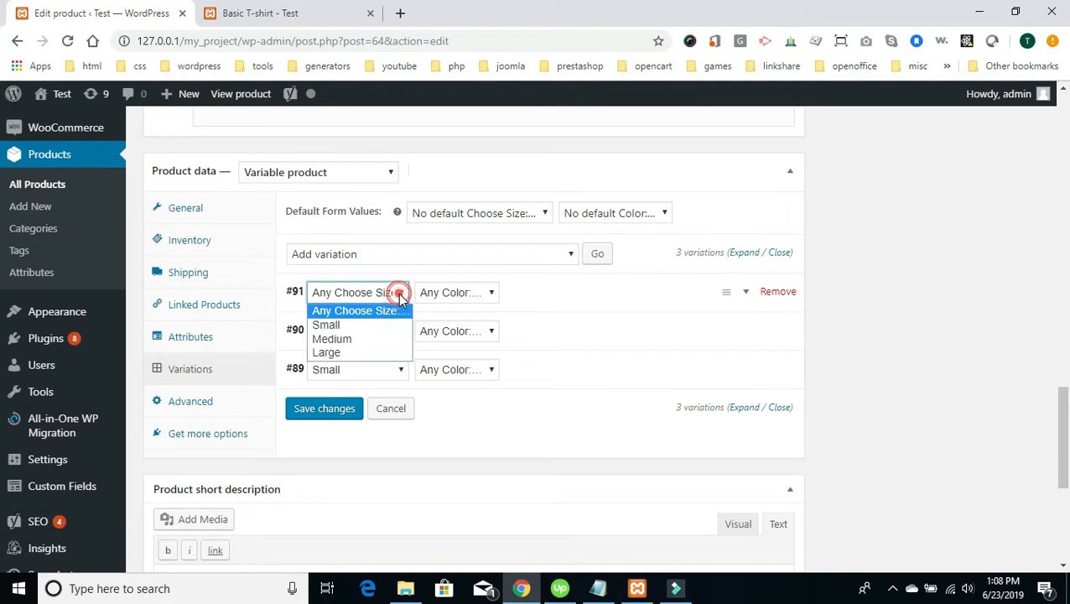
pyautogui.click(370, 353)
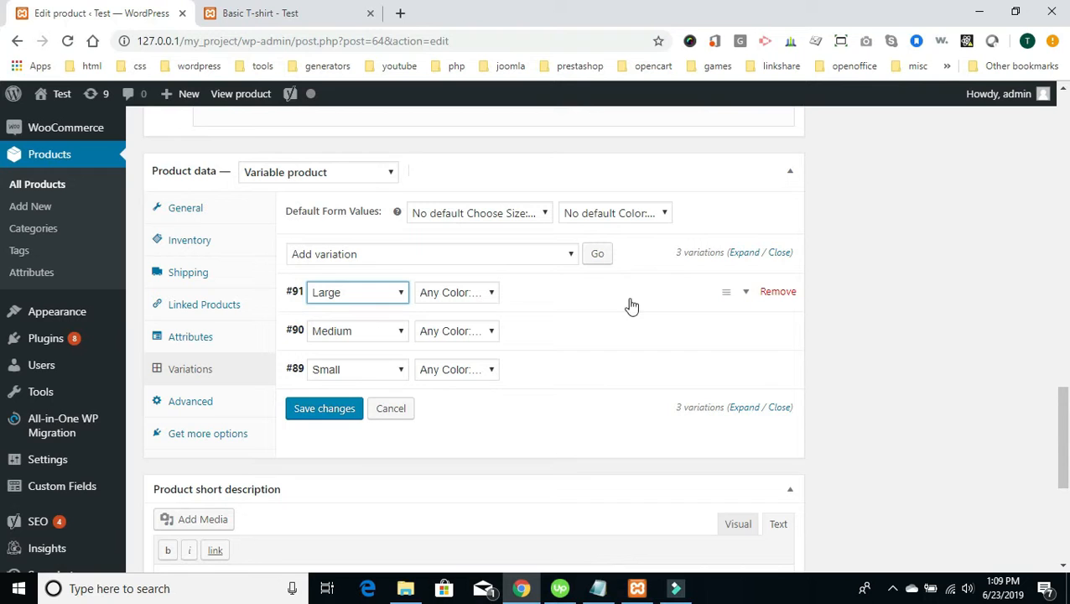
# - Expand the Large variation's details and set its regular price to $6.00
pyautogui.click(747, 293)
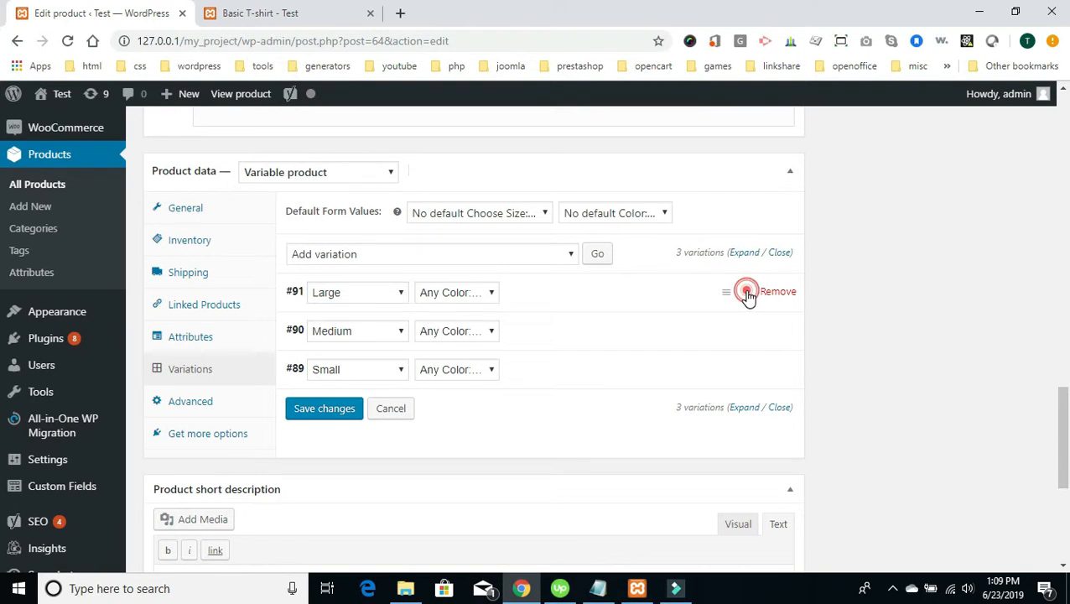
pyautogui.scroll(-1, 585, 312)
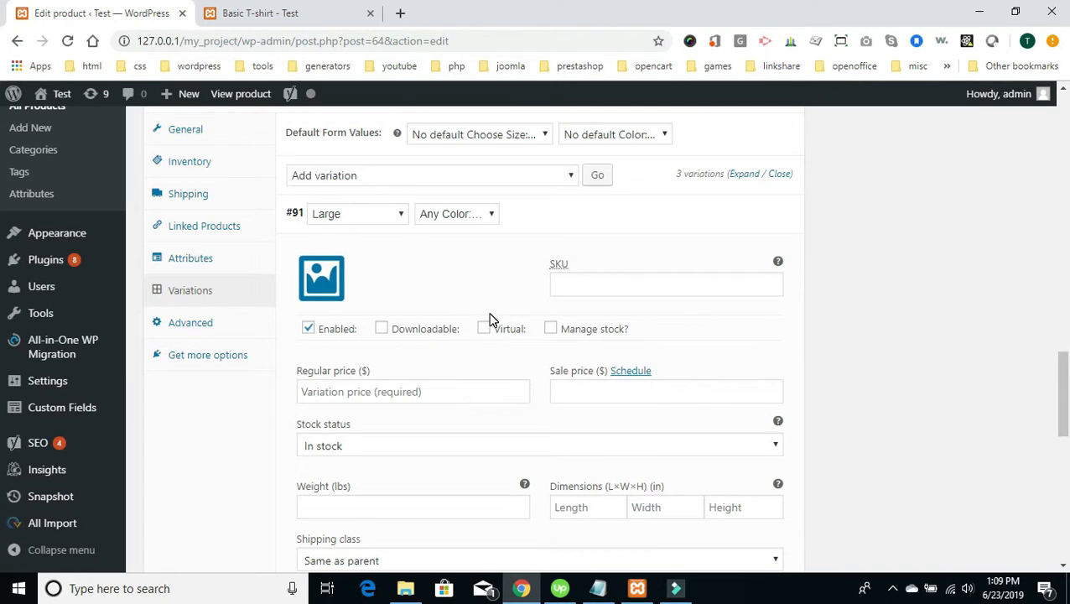
pyautogui.scroll(-2, 489, 314)
pyautogui.scroll(-1, 490, 314)
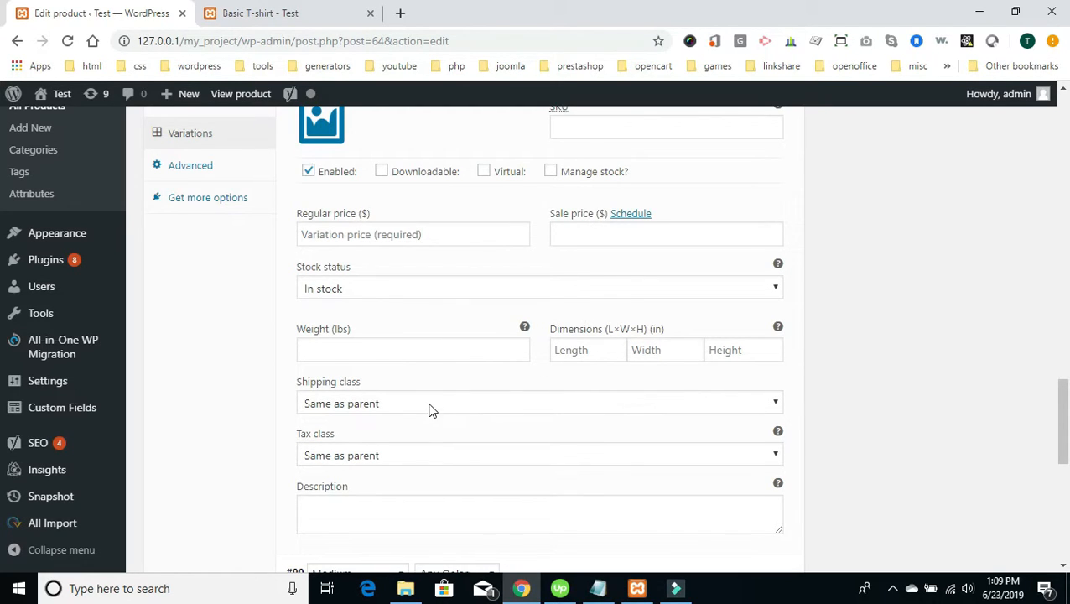
pyautogui.scroll(-2, 429, 409)
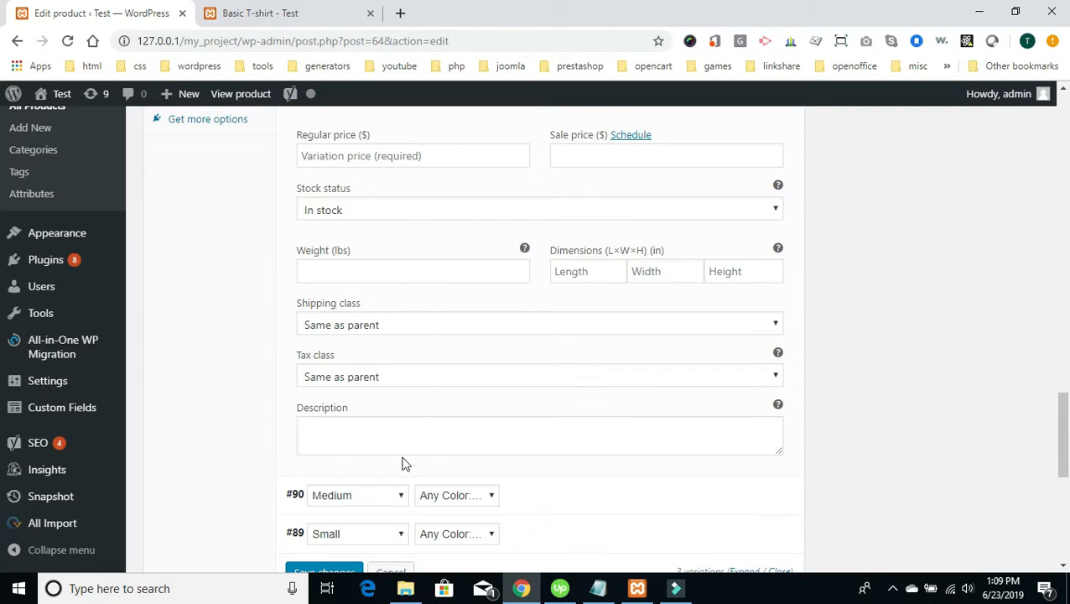
pyautogui.scroll(5, 416, 429)
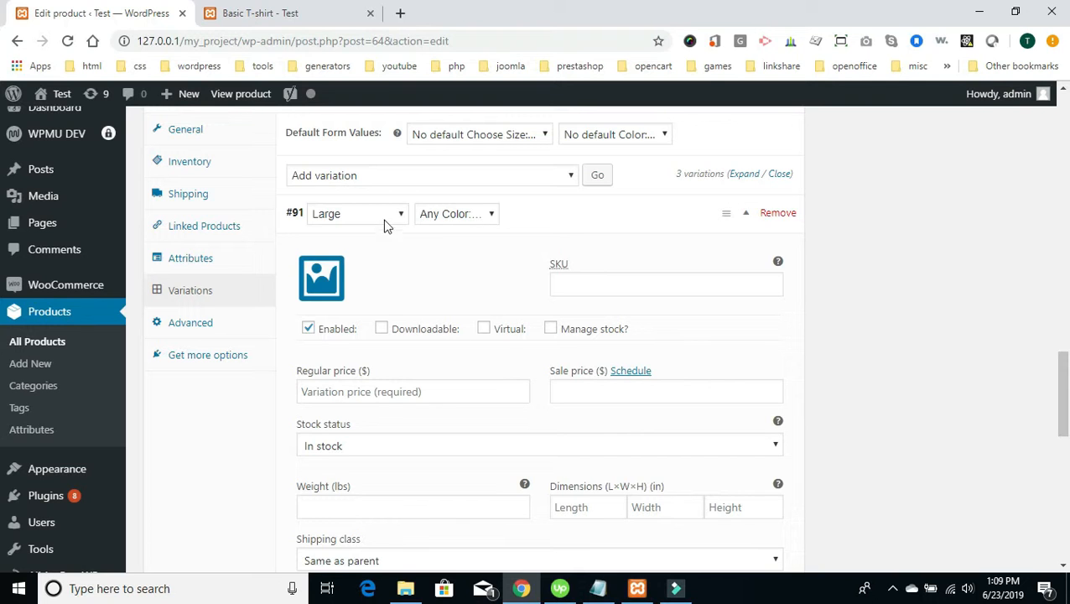
pyautogui.scroll(-2, 436, 376)
pyautogui.click(334, 315)
pyautogui.write('6')
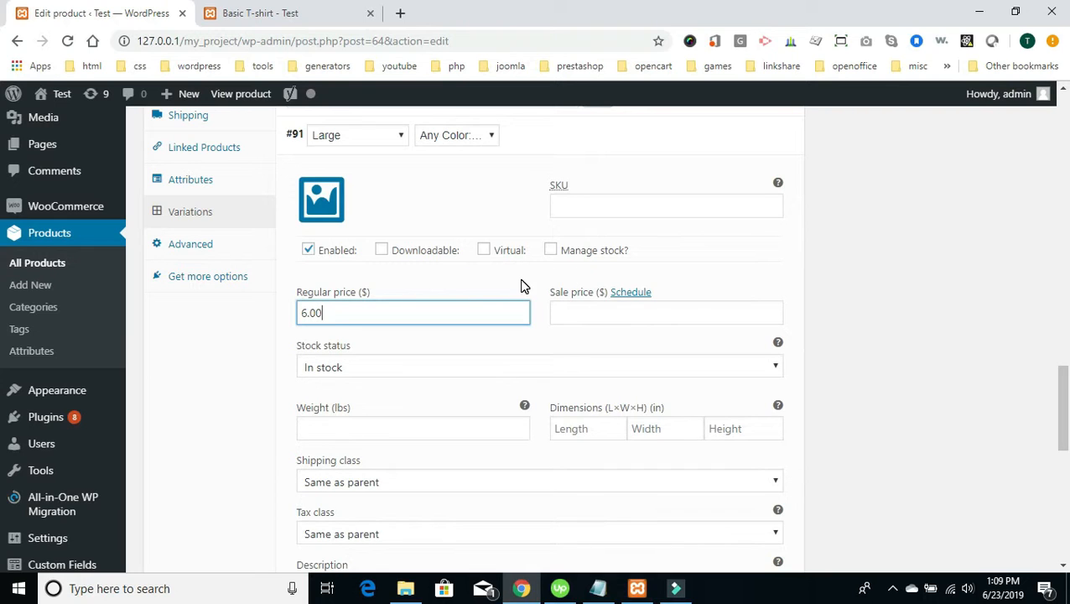
# - Set the Large variation's image to Teespring-Launcher.png from the media library, and collapse the variation's details
pyautogui.click(336, 218)
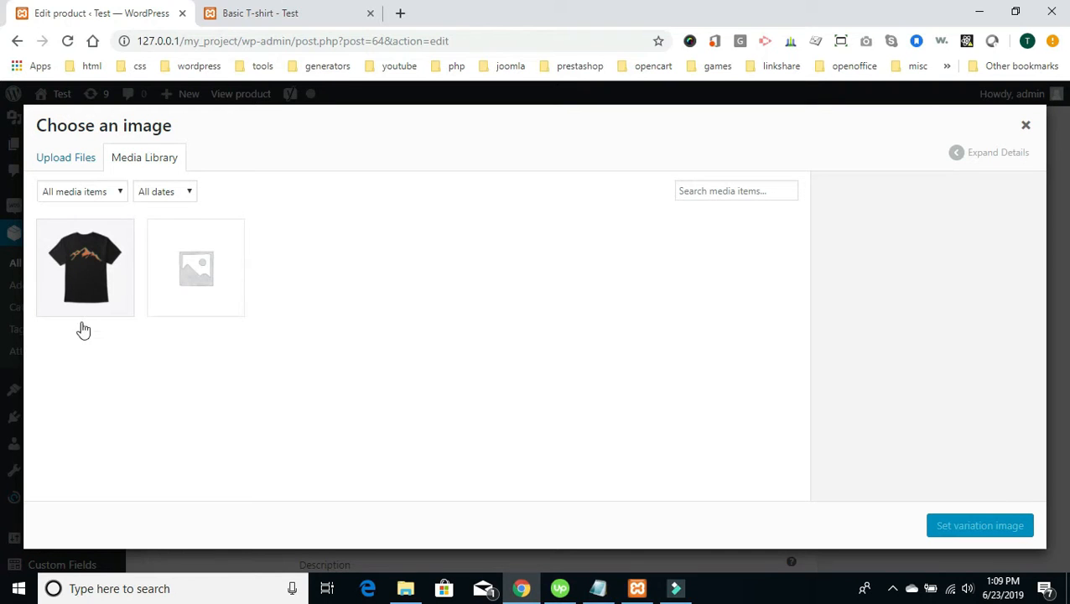
pyautogui.click(101, 284)
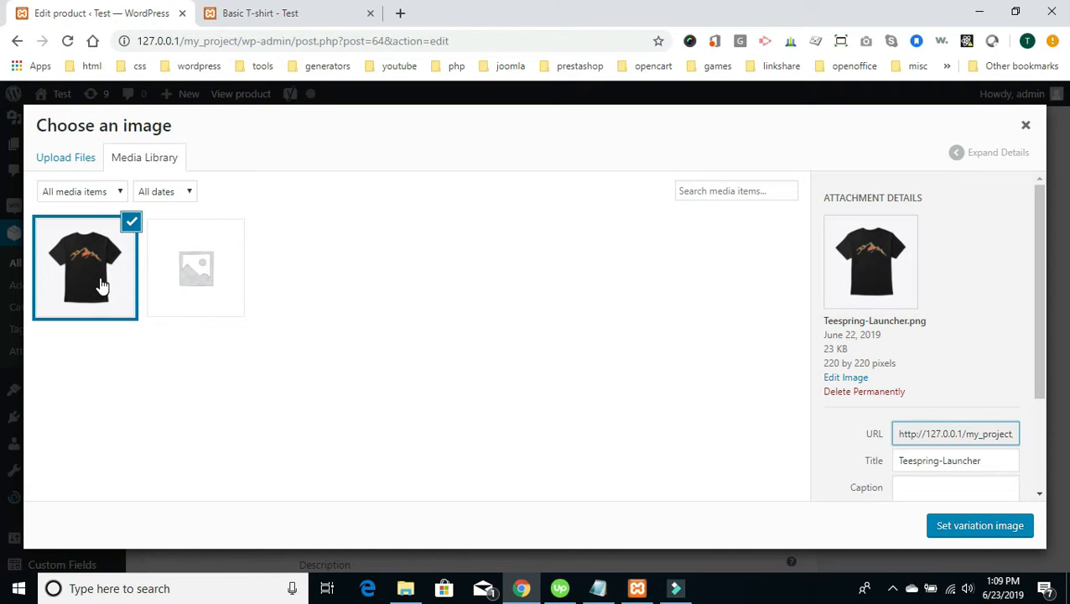
pyautogui.click(973, 532)
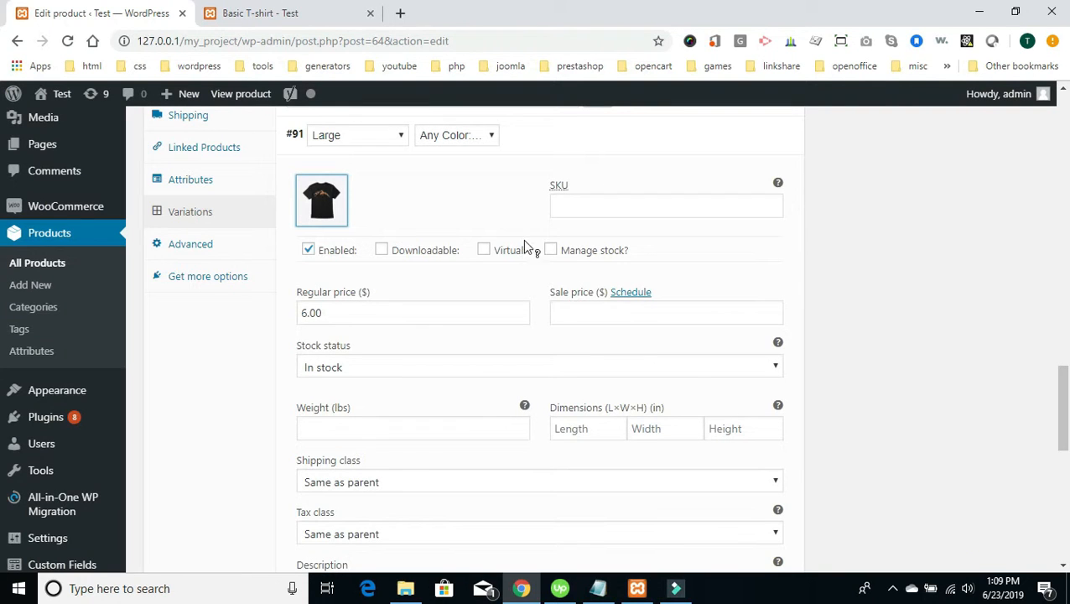
pyautogui.scroll(-1, 530, 218)
pyautogui.scroll(2, 523, 253)
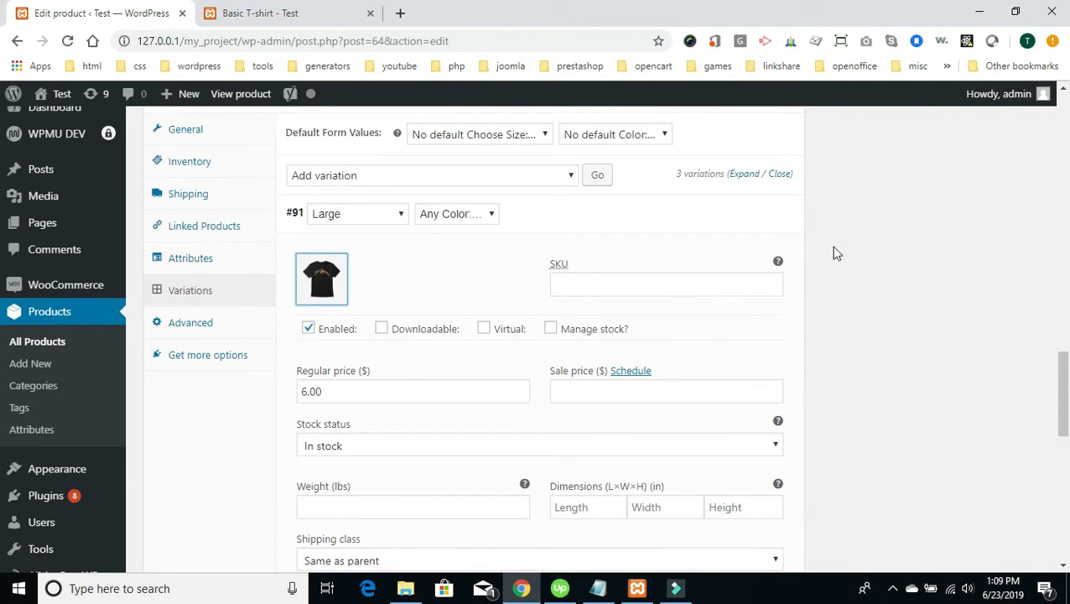
pyautogui.click(779, 176)
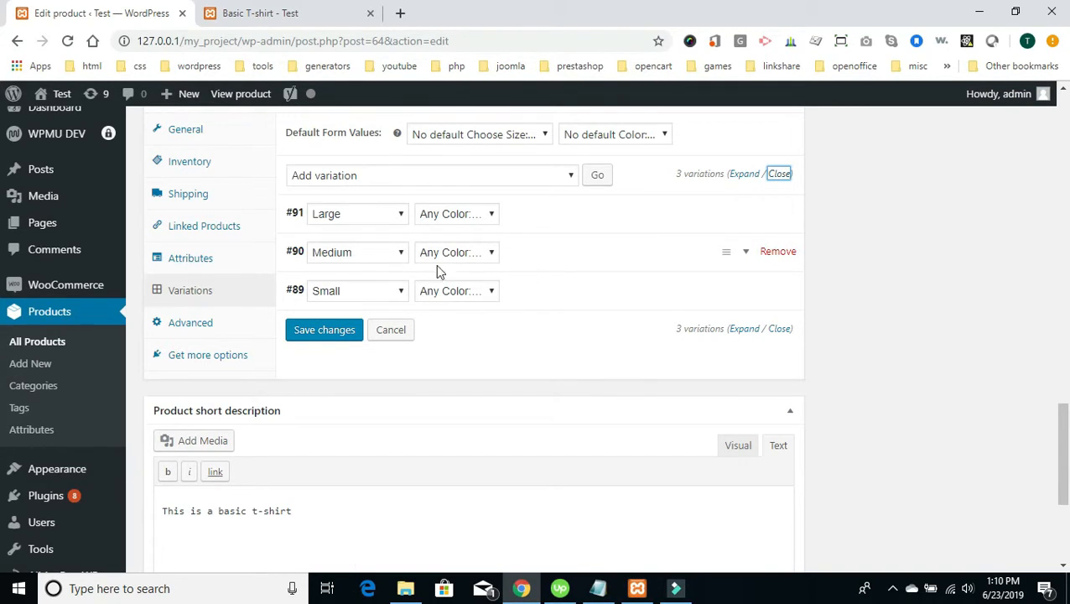
# - Expand the Medium variation's details and set its regular price to $4.00
pyautogui.click(748, 254)
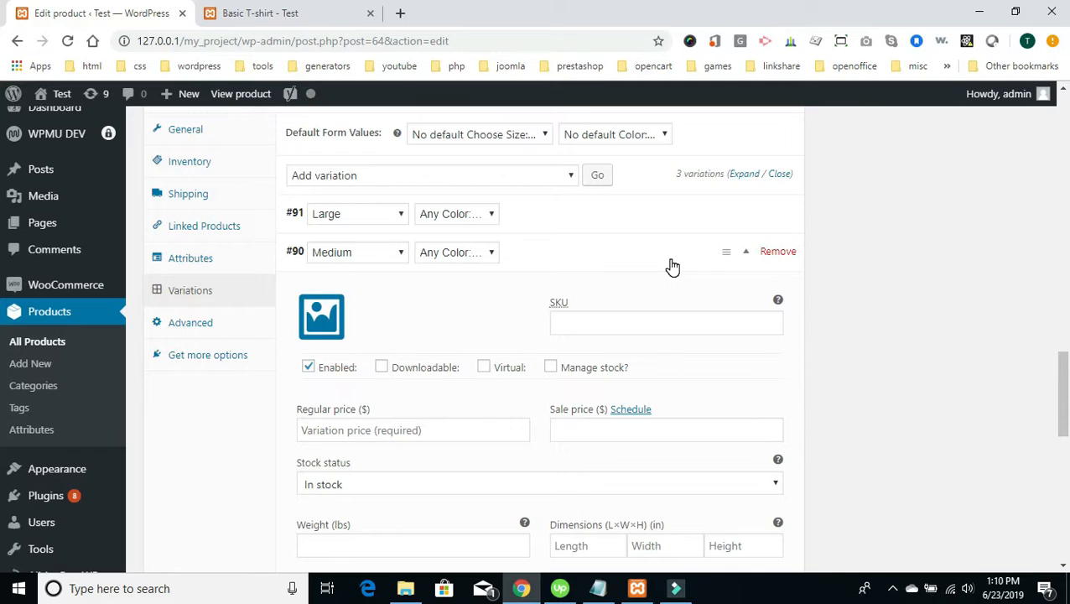
pyautogui.scroll(-1, 672, 267)
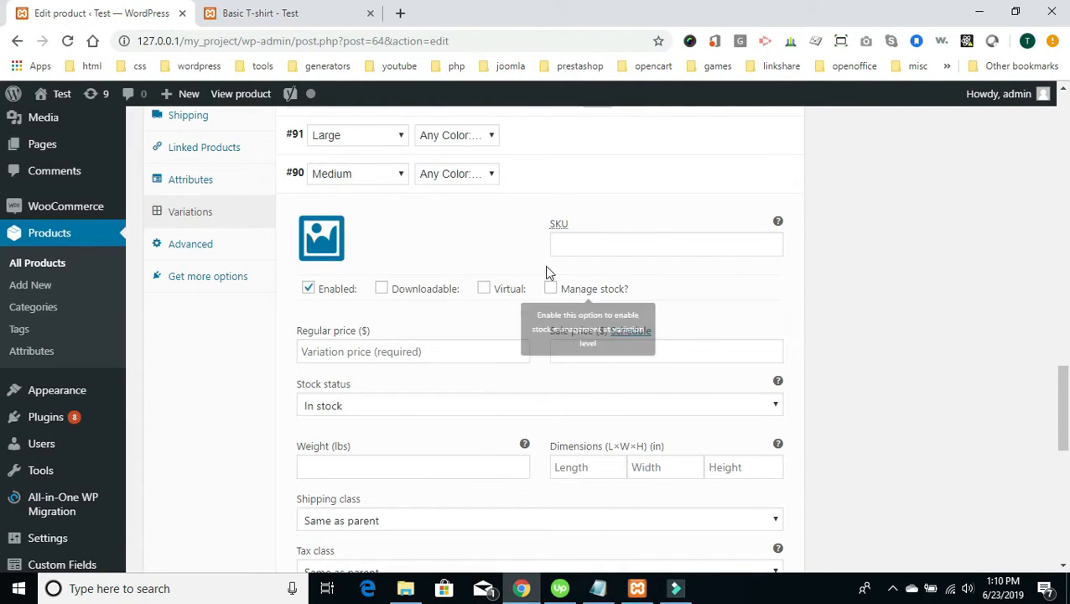
pyautogui.scroll(1, 496, 227)
pyautogui.scroll(-1, 503, 237)
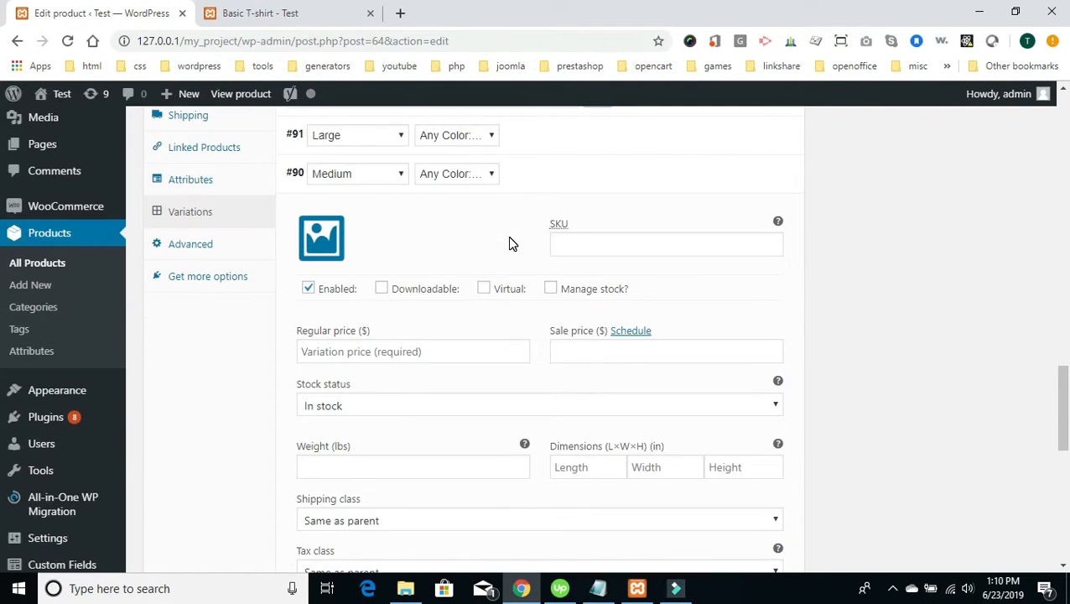
pyautogui.scroll(-1, 476, 216)
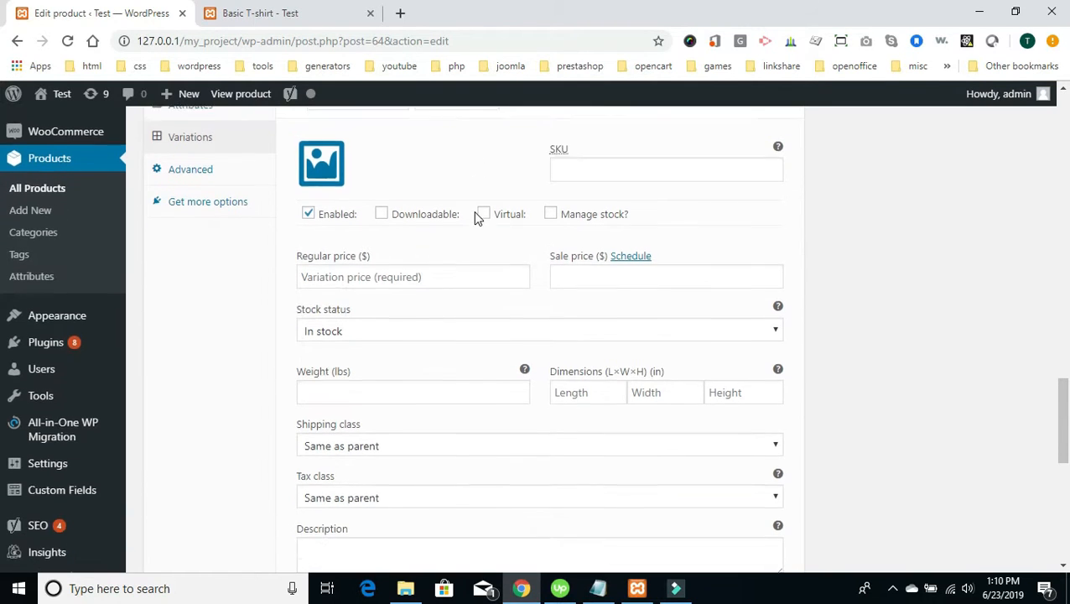
pyautogui.click(334, 277)
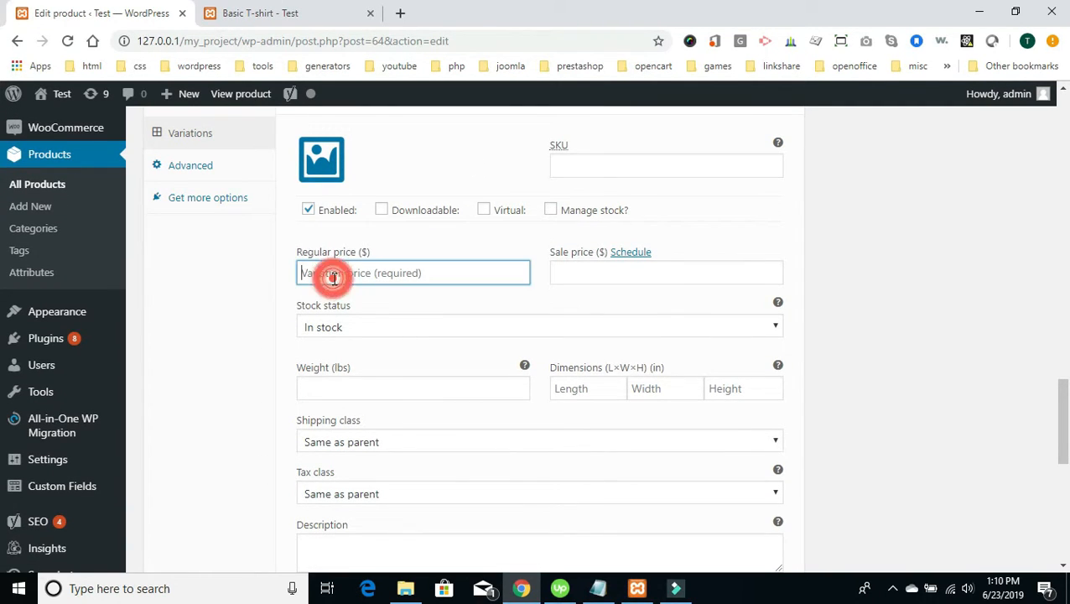
pyautogui.write('4')
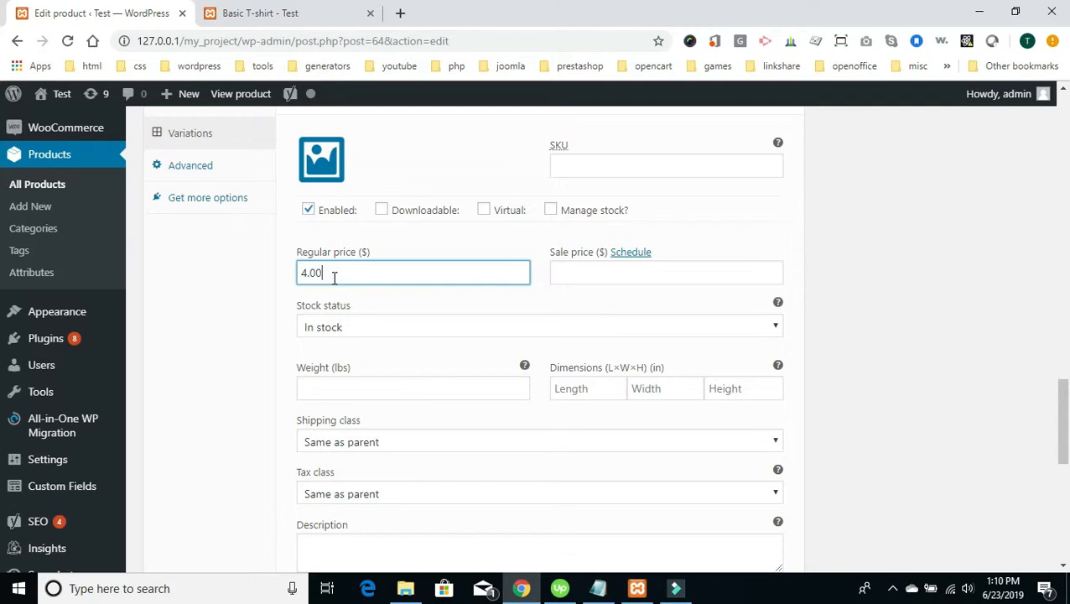
# - Assign the black T-shirt picture Teespring-Launcher.png as the Medium variation's image, and collapse the variation's details
pyautogui.scroll(1, 470, 251)
pyautogui.click(327, 251)
pyautogui.click(101, 275)
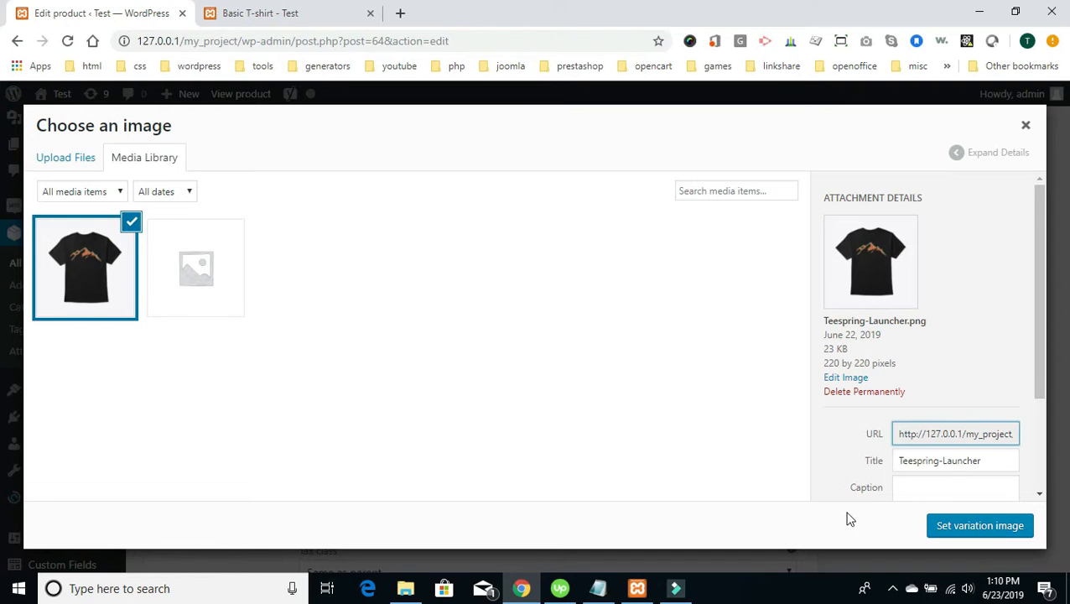
pyautogui.click(974, 528)
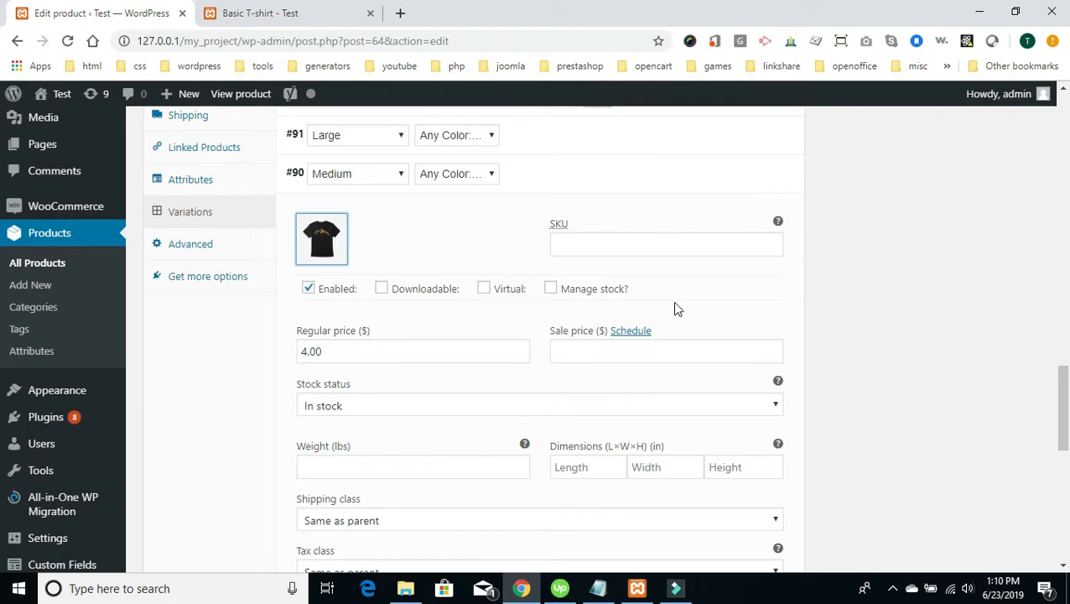
pyautogui.scroll(-2, 676, 309)
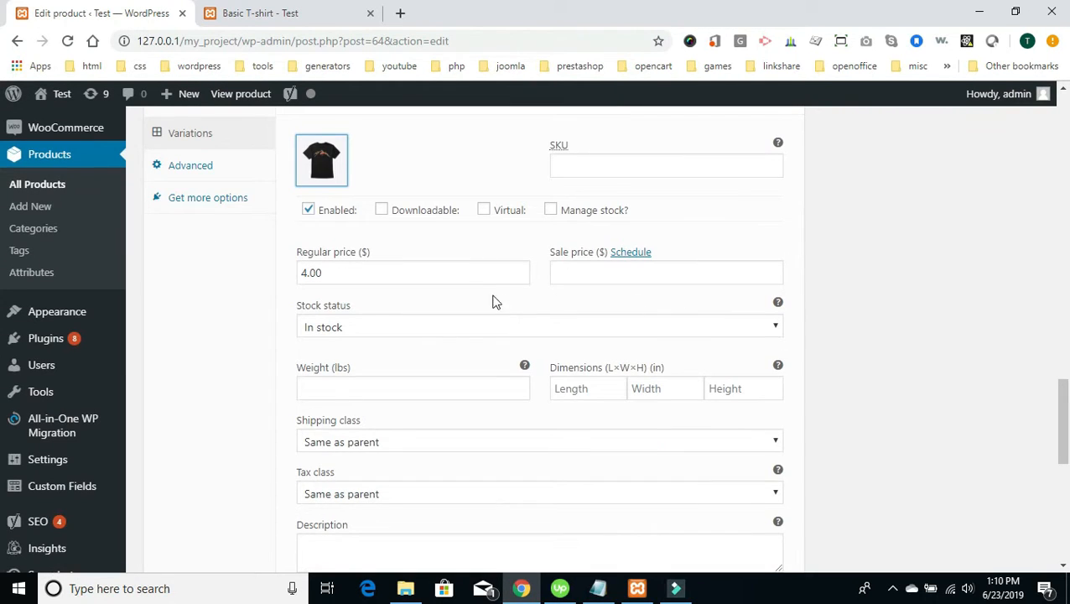
pyautogui.scroll(-4, 442, 318)
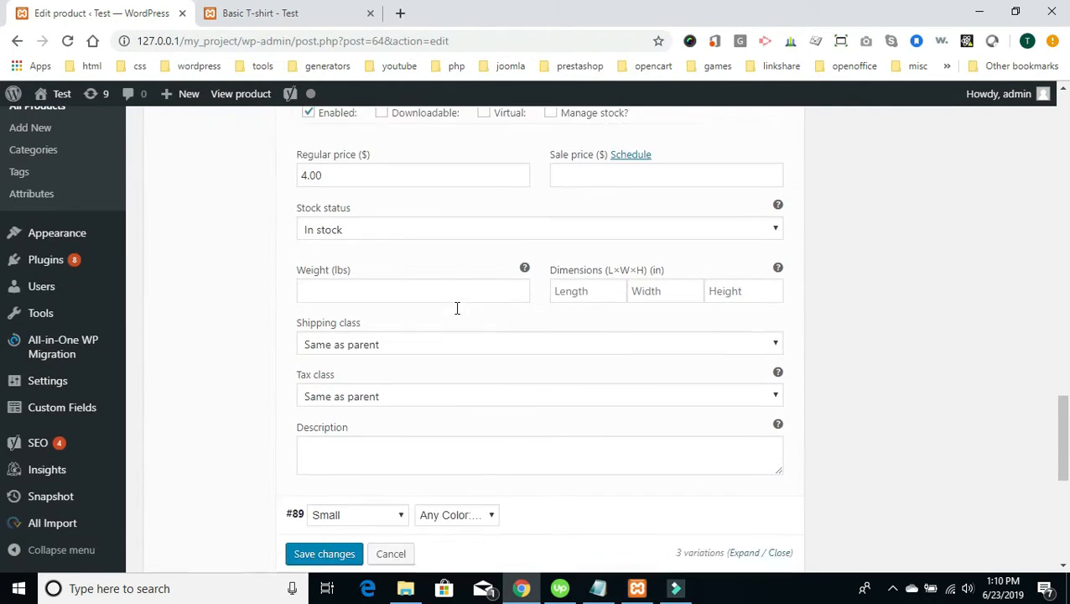
pyautogui.scroll(6, 432, 396)
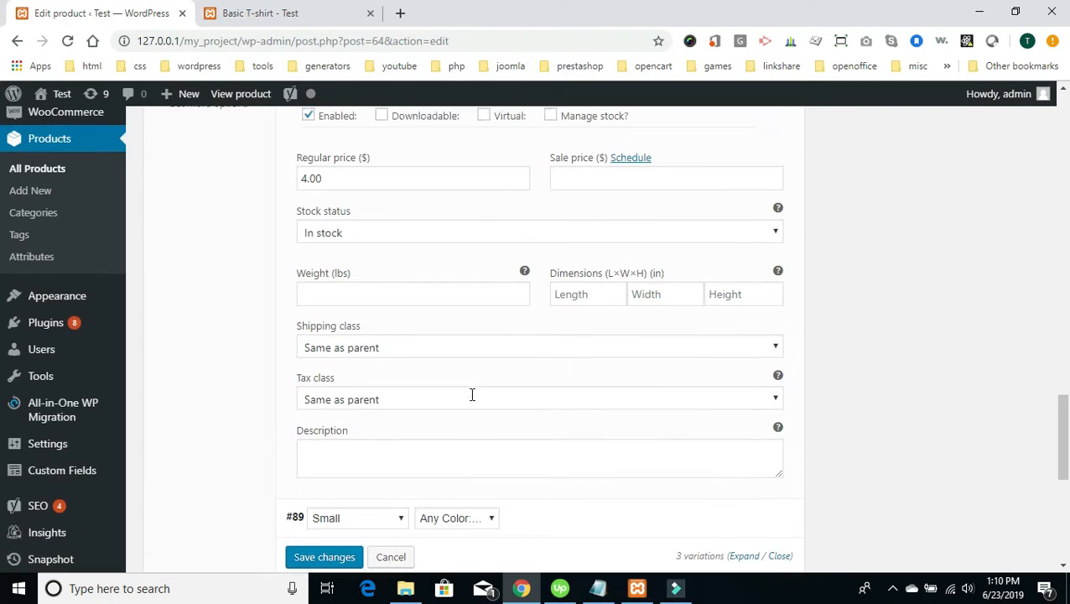
pyautogui.scroll(2, 497, 333)
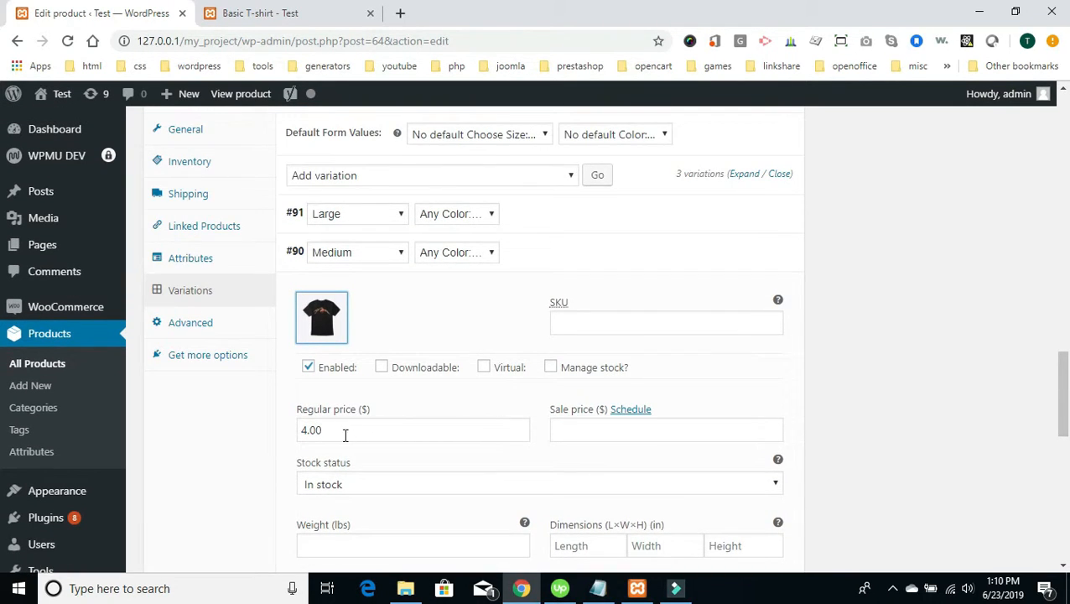
pyautogui.scroll(2, 513, 391)
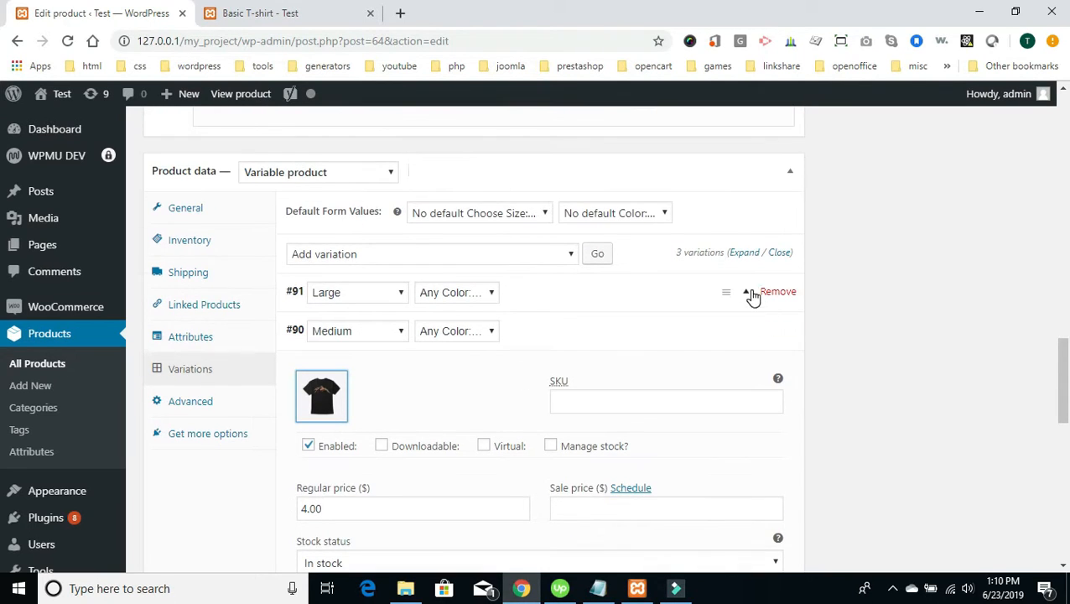
pyautogui.click(779, 253)
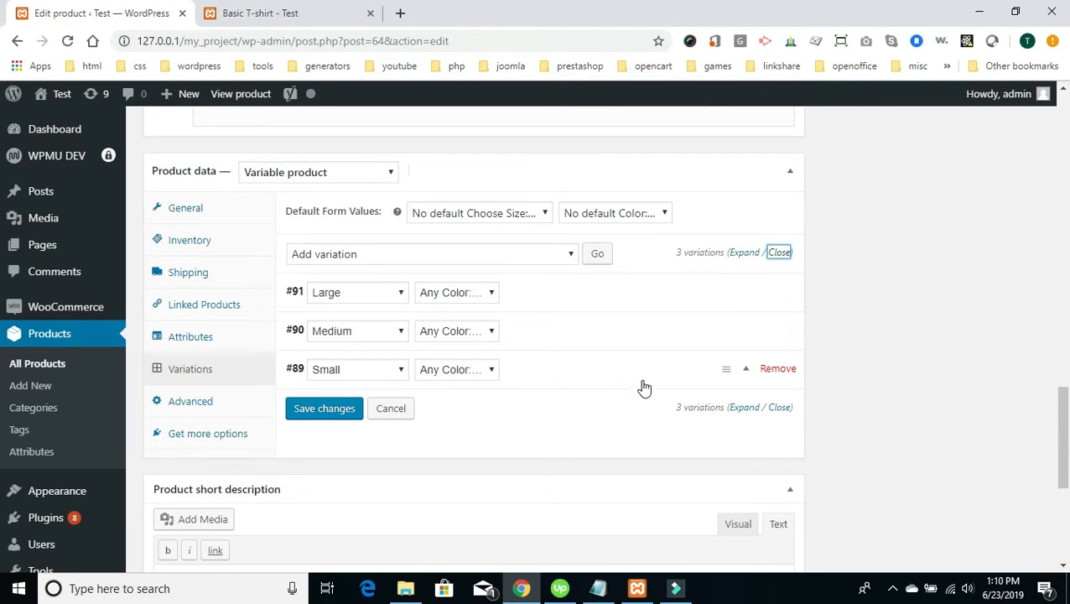
# - Expand the Small variation's details and set its regular price to $1.00
pyautogui.click(746, 371)
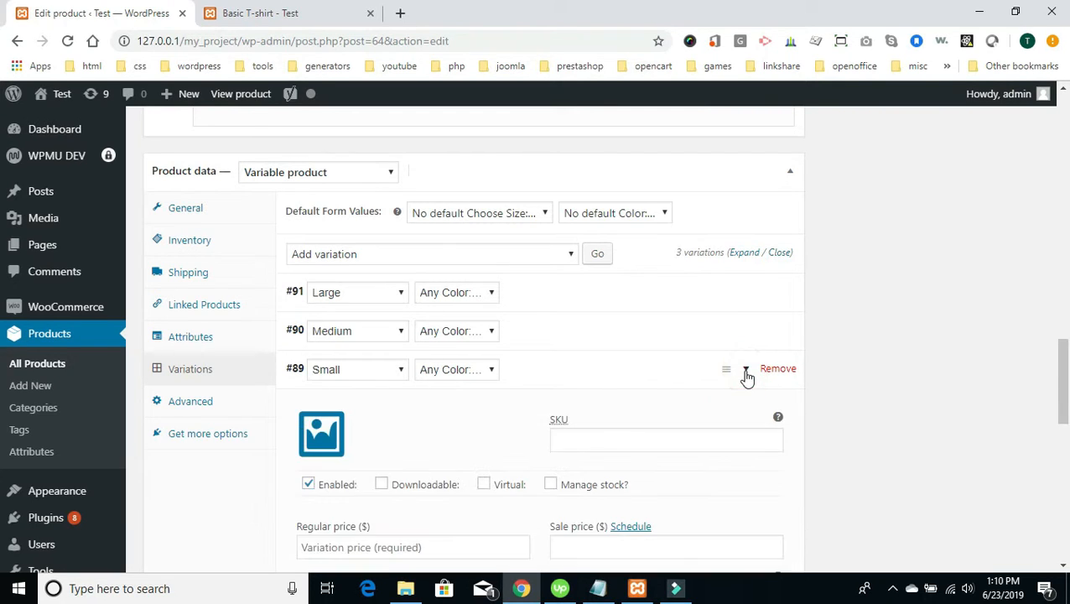
pyautogui.scroll(-3, 615, 339)
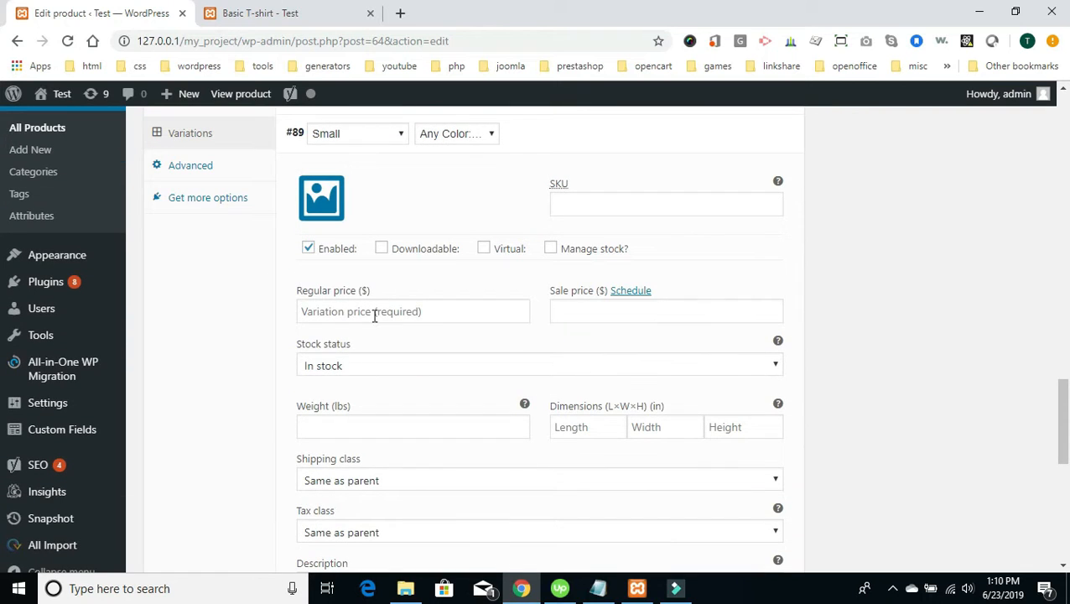
pyautogui.click(361, 312)
pyautogui.write('1')
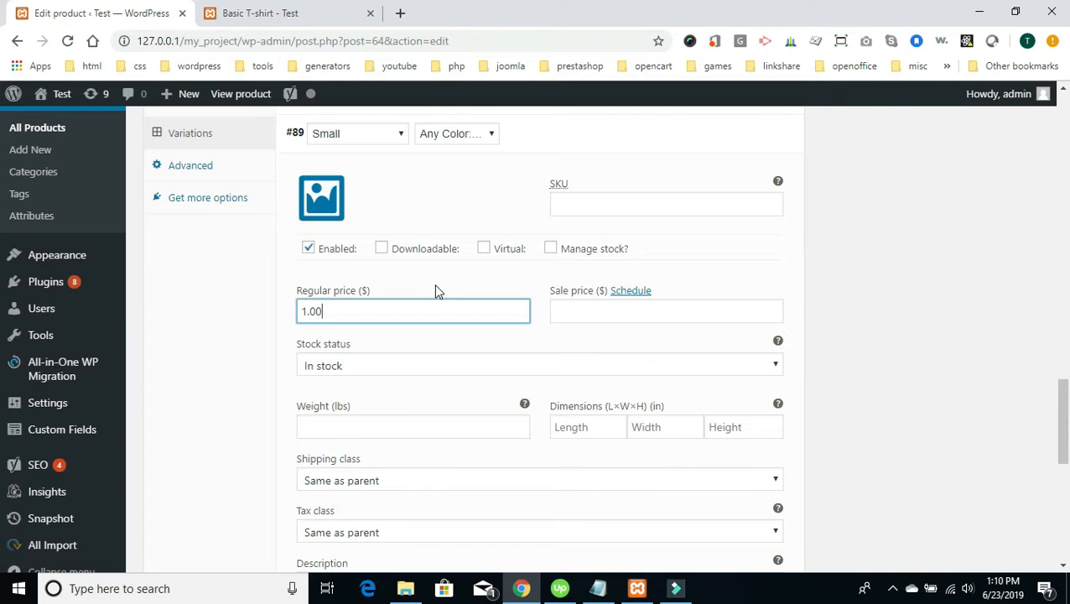
pyautogui.scroll(-2, 512, 286)
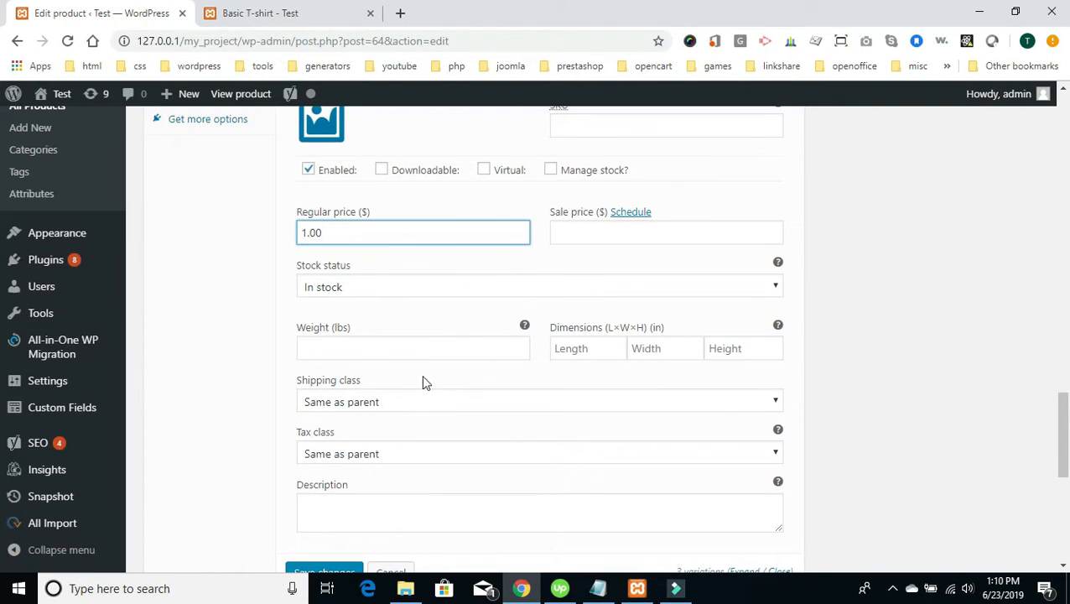
pyautogui.scroll(-1, 449, 418)
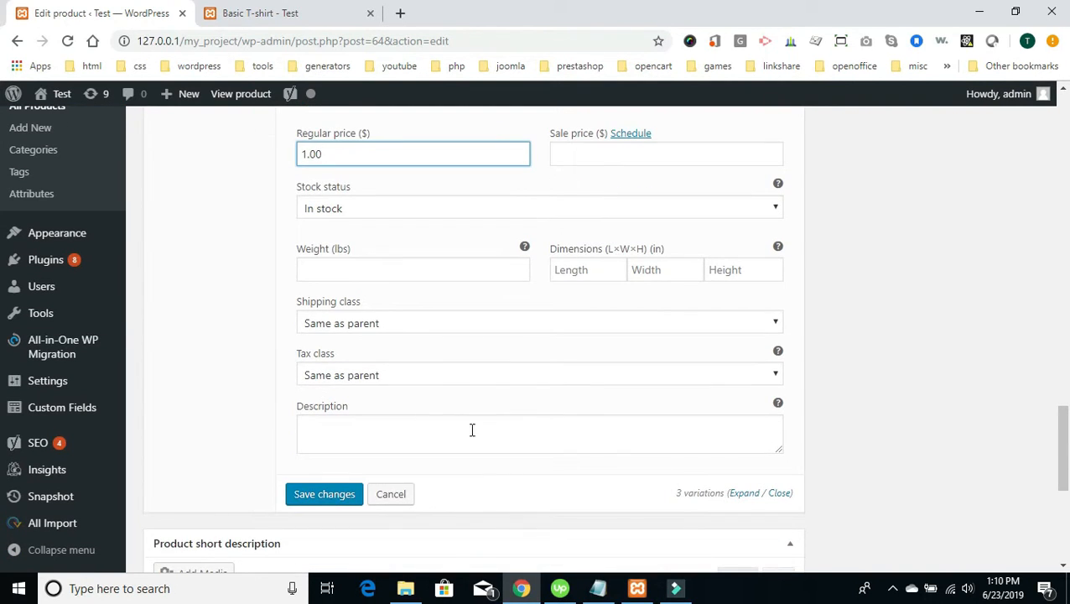
# - Collapse the Small variation's details and save the changes to the product's variations
pyautogui.scroll(2, 453, 440)
pyautogui.scroll(-2, 466, 410)
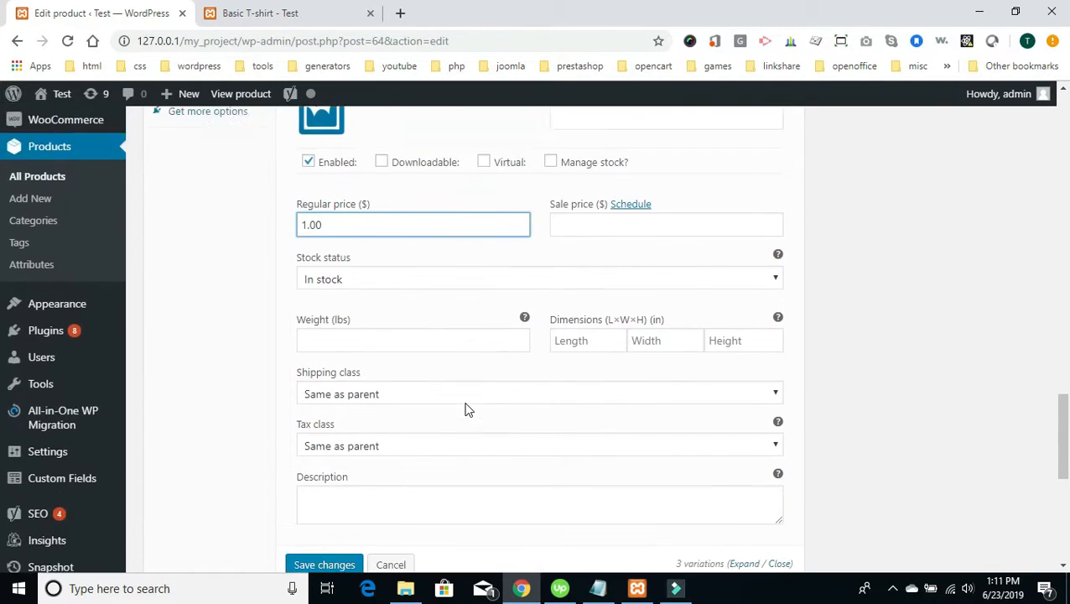
pyautogui.scroll(1, 471, 403)
pyautogui.scroll(2, 471, 403)
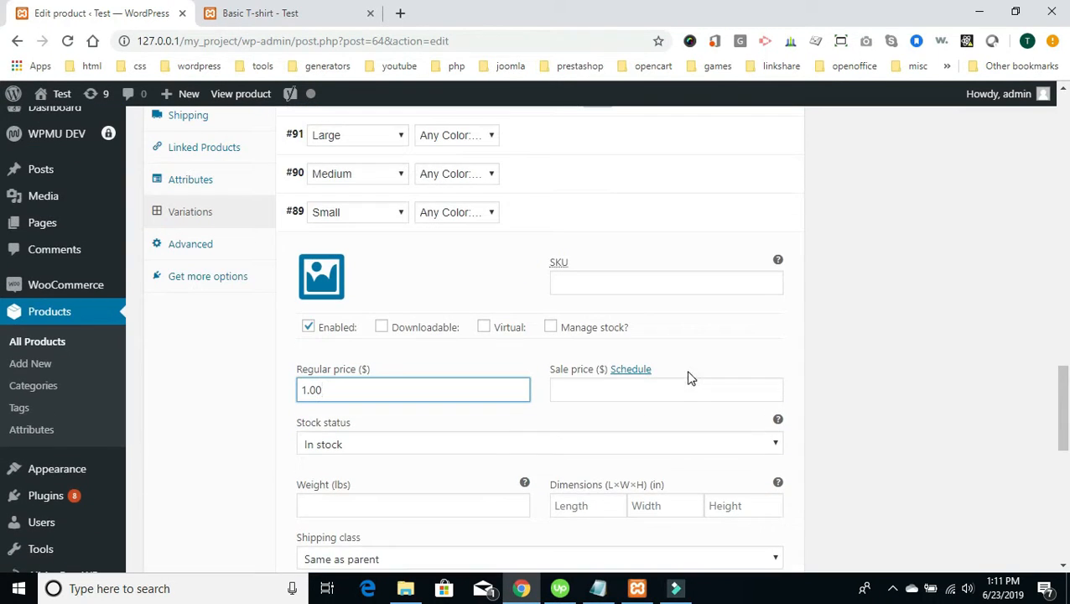
pyautogui.scroll(1, 738, 297)
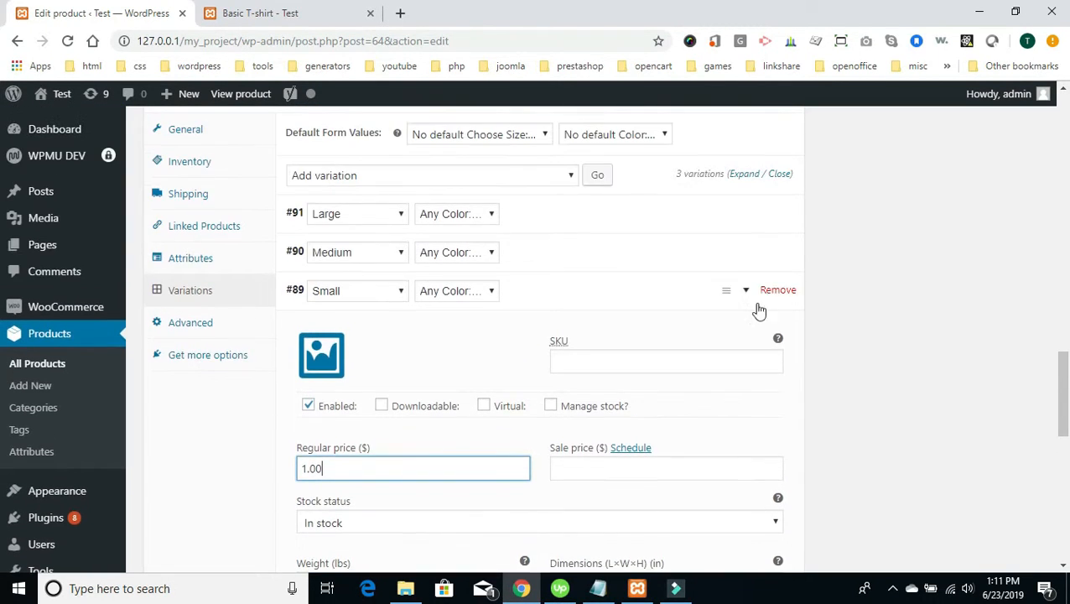
pyautogui.click(780, 177)
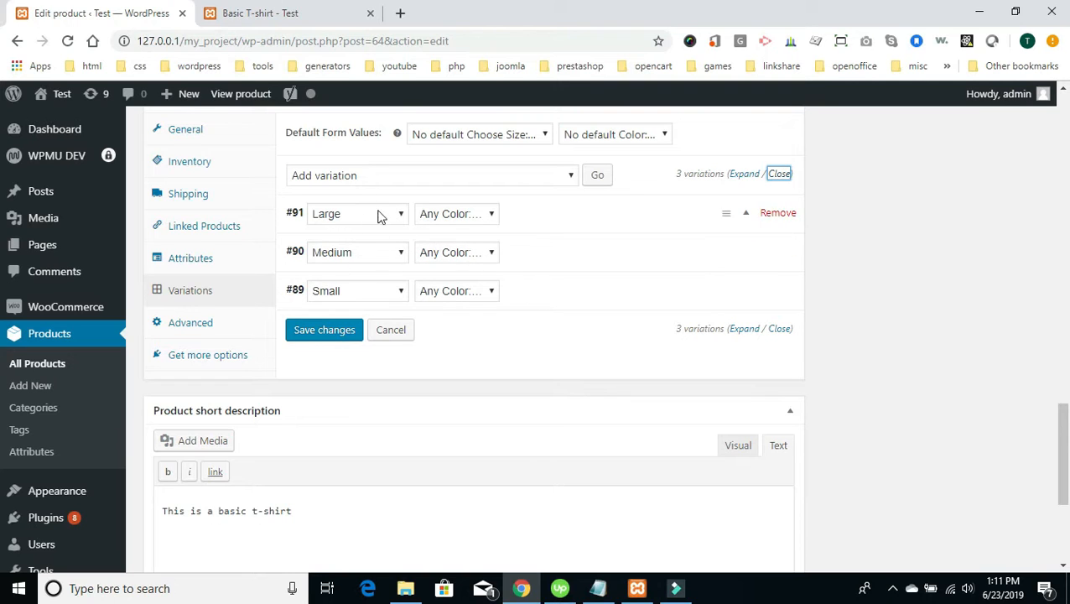
pyautogui.click(327, 334)
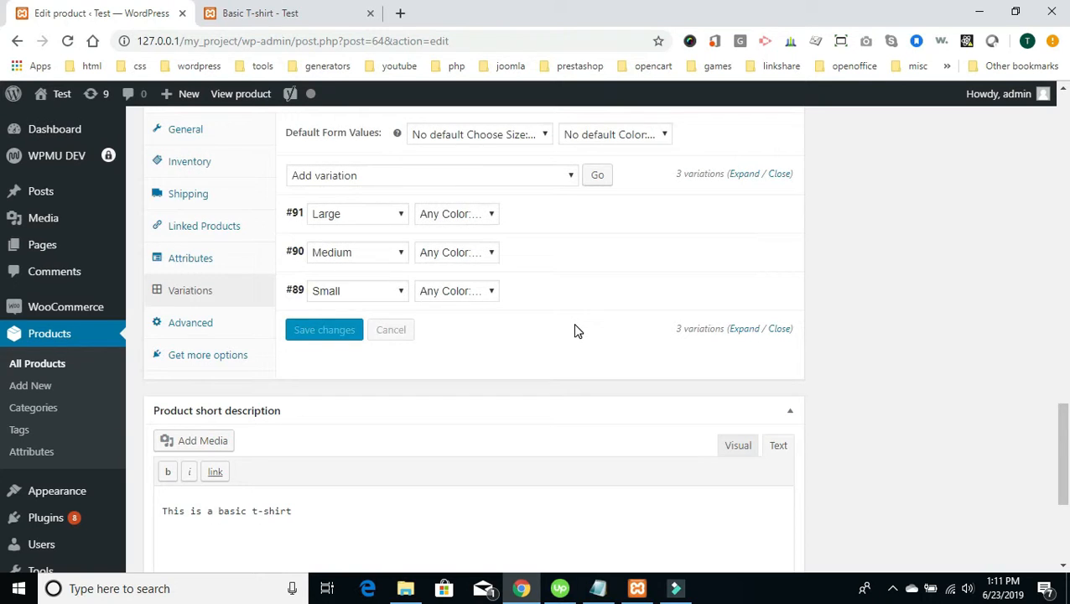
# - Reorder the product's variations to Small, Medium, Large and save the variation changes
pyautogui.scroll(1, 574, 330)
pyautogui.scroll(-1, 589, 330)
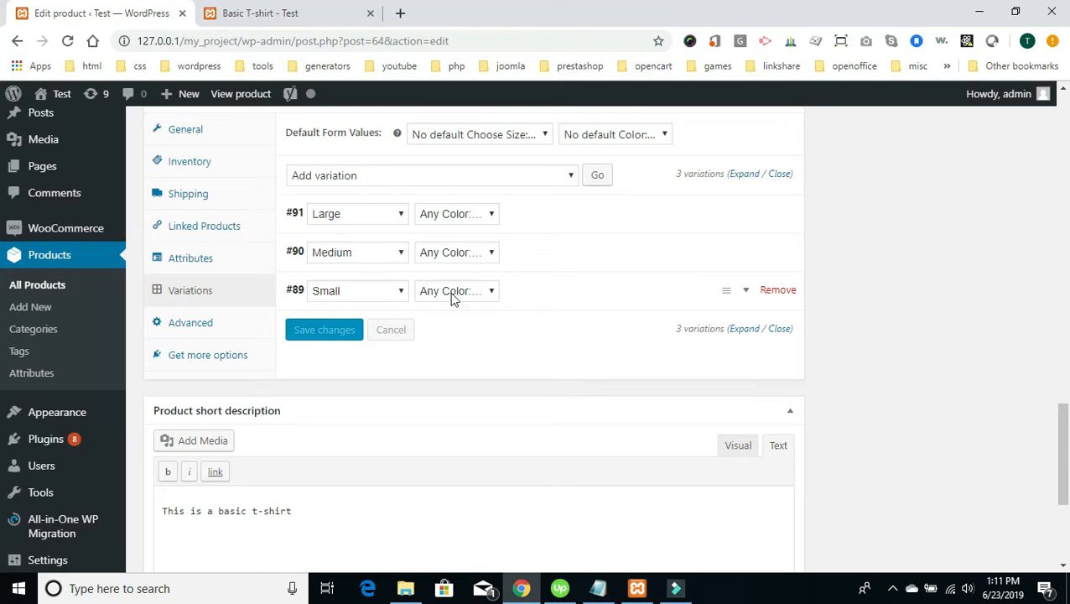
pyautogui.moveTo(725, 290); pyautogui.dragTo(738, 213)
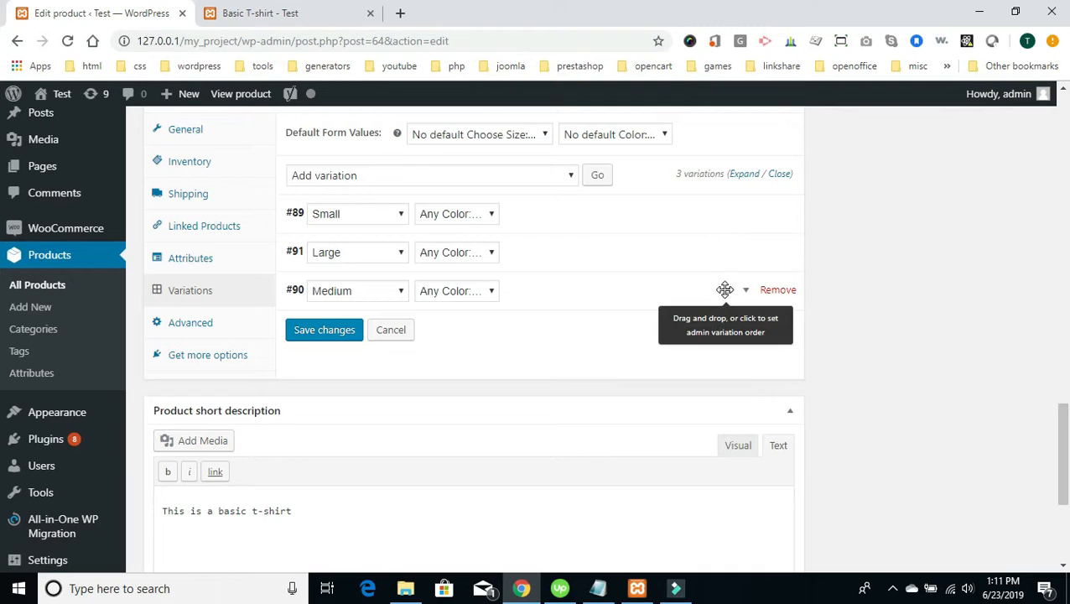
pyautogui.moveTo(725, 290); pyautogui.dragTo(731, 250)
pyautogui.click(315, 335)
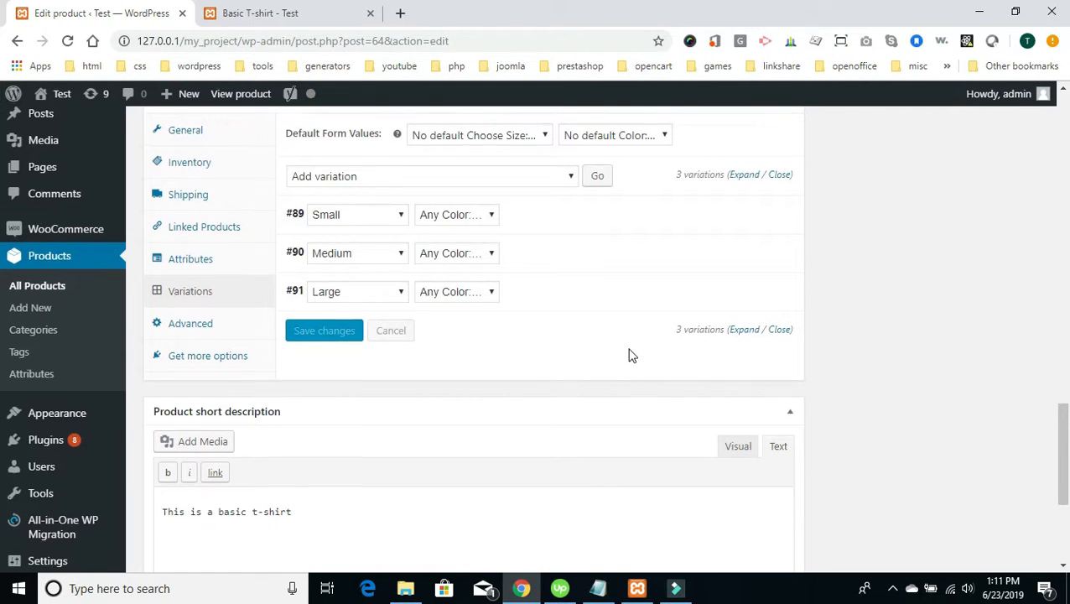
# - Update the published Basic T-shirt product with its current settings
pyautogui.scroll(3, 631, 356)
pyautogui.scroll(7, 707, 347)
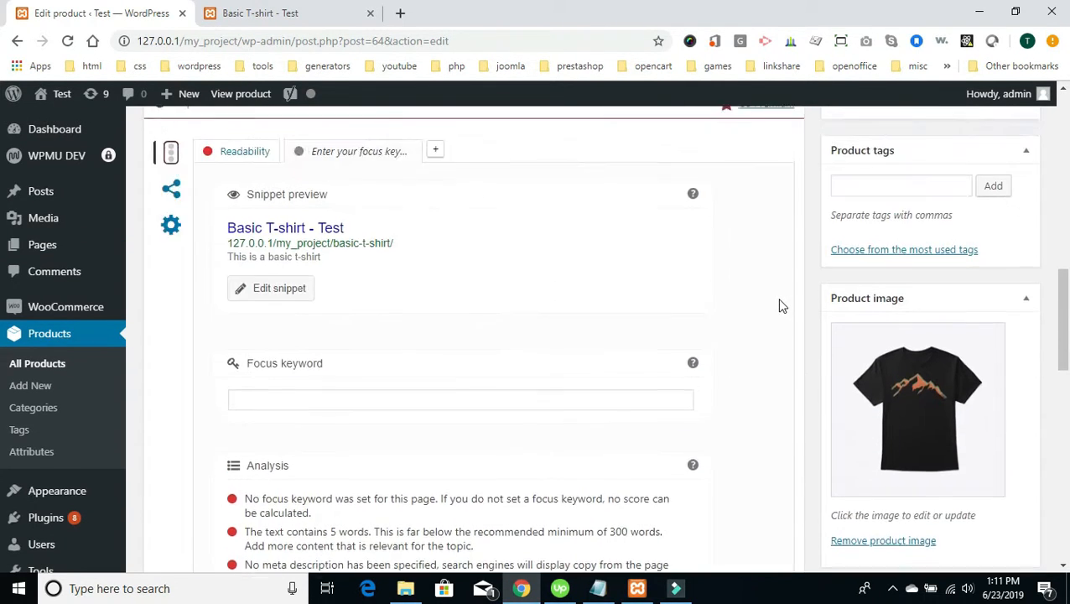
pyautogui.scroll(5, 779, 305)
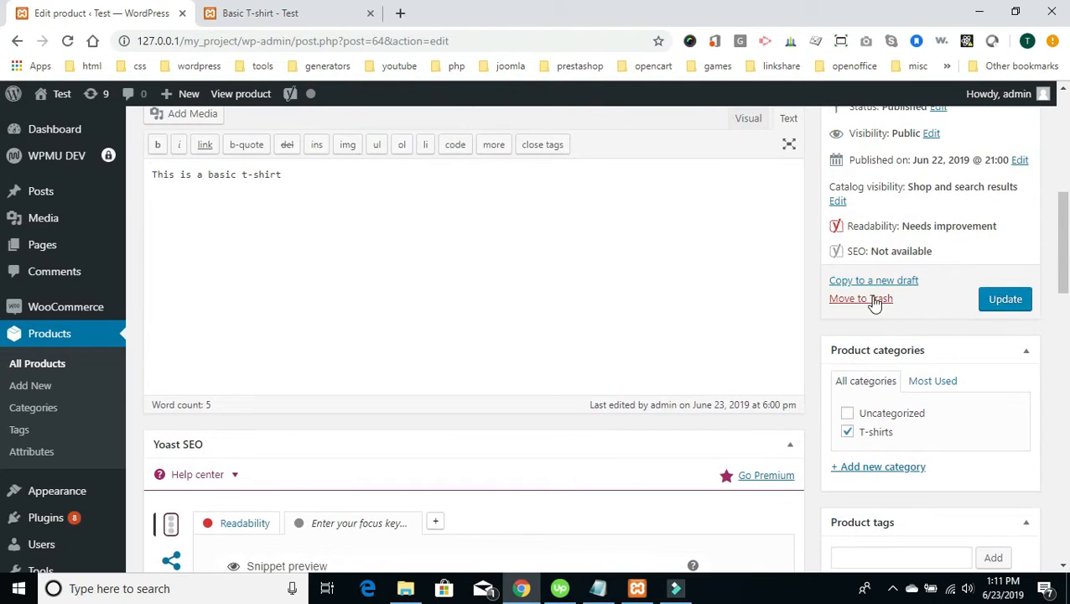
pyautogui.click(1011, 304)
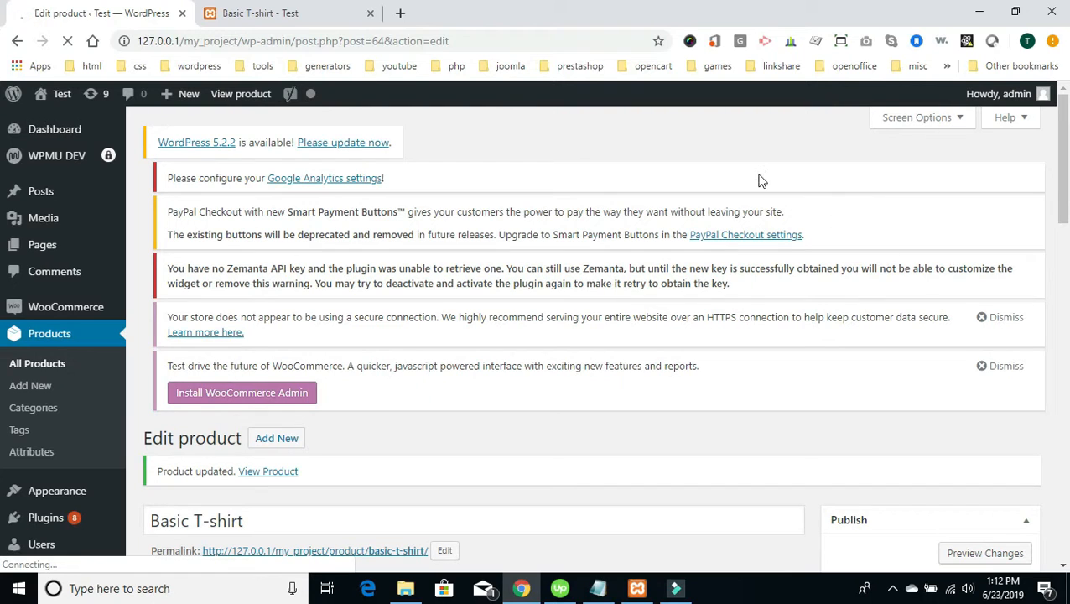
# - Switch to the Basic T-shirt store page and reload it to view the updated price range and option selectors
pyautogui.click(298, 16)
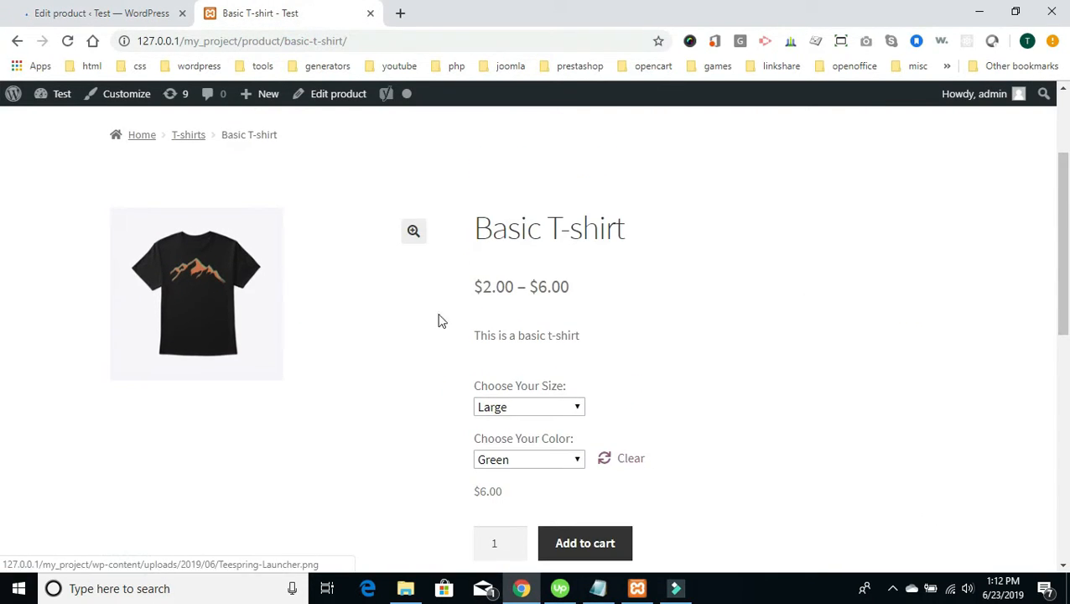
pyautogui.click(67, 42)
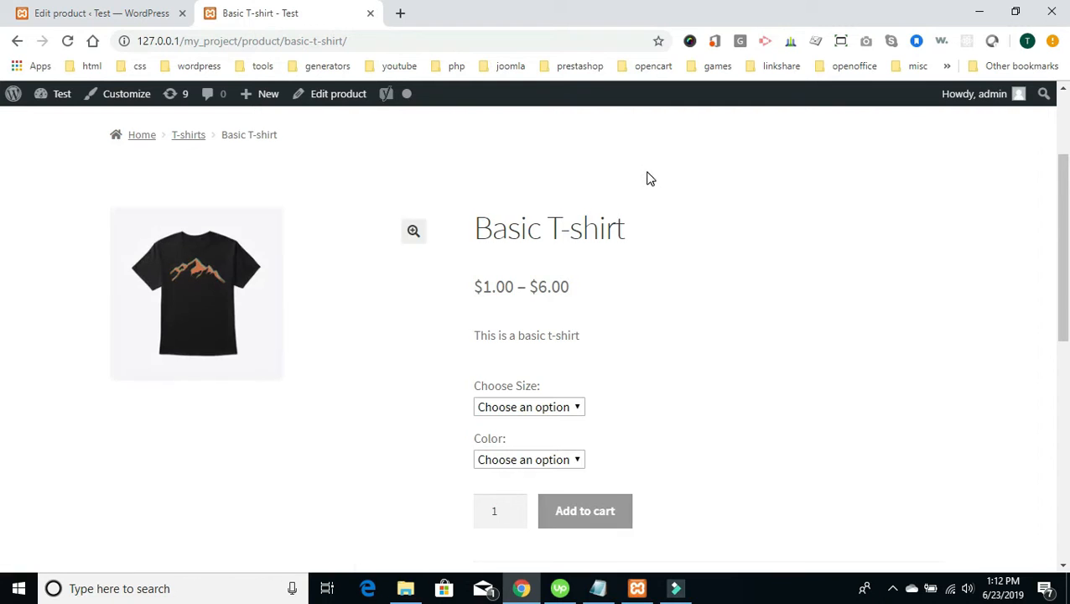
pyautogui.scroll(-1, 647, 178)
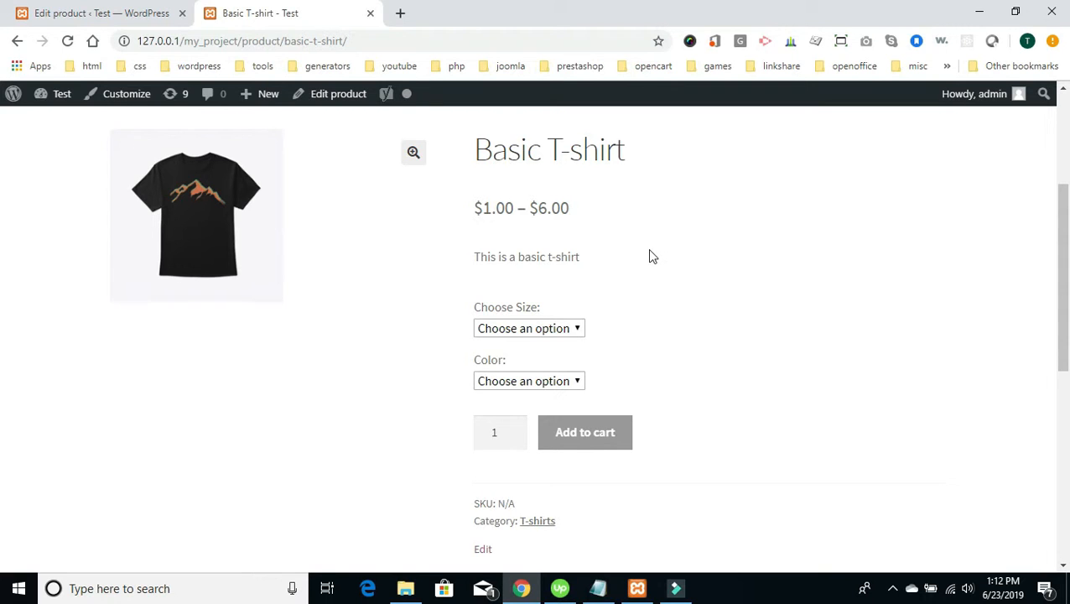
pyautogui.scroll(-1, 649, 252)
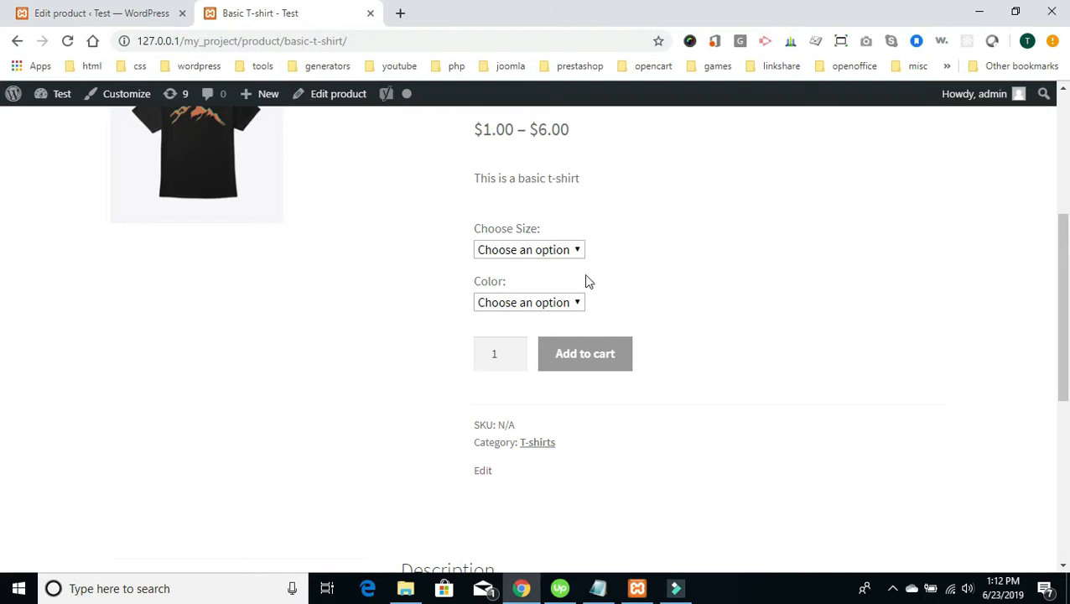
# - Check the store page price of size Small in Black, Yellow and Green
pyautogui.click(577, 251)
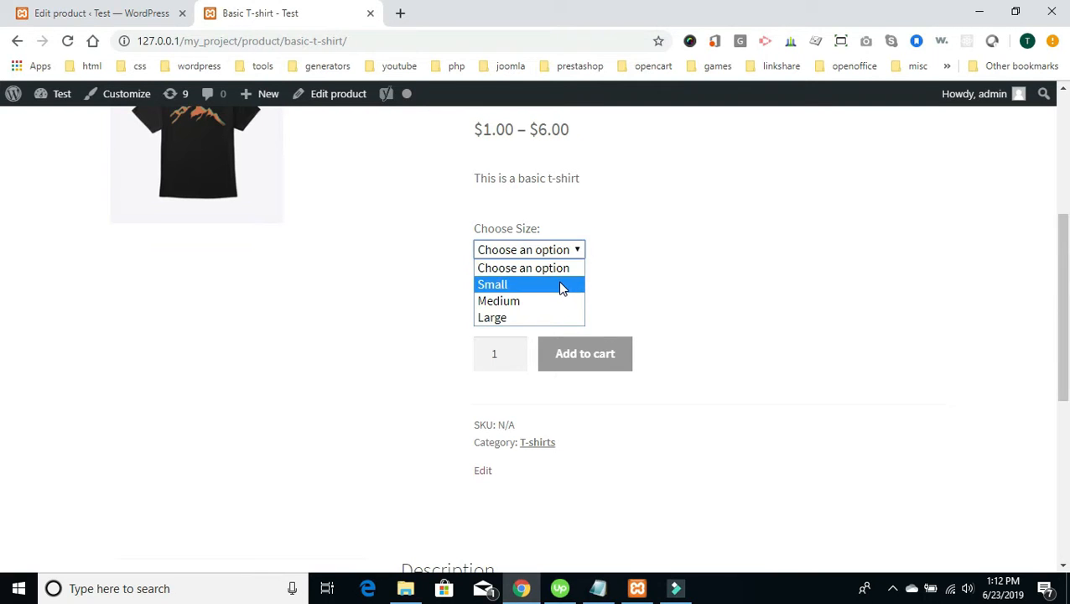
pyautogui.click(560, 284)
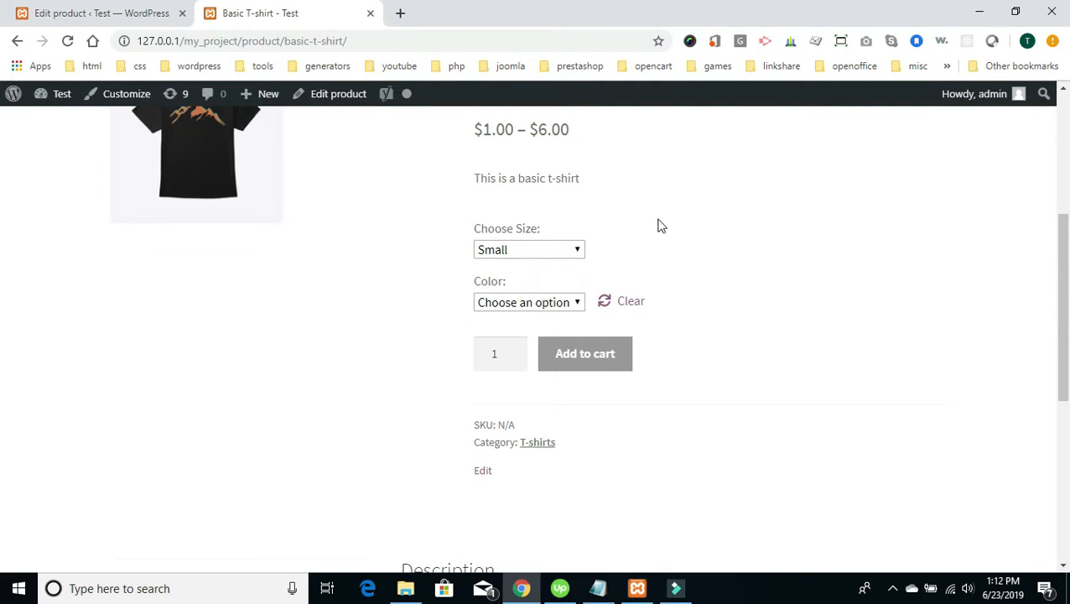
pyautogui.click(574, 304)
pyautogui.click(561, 336)
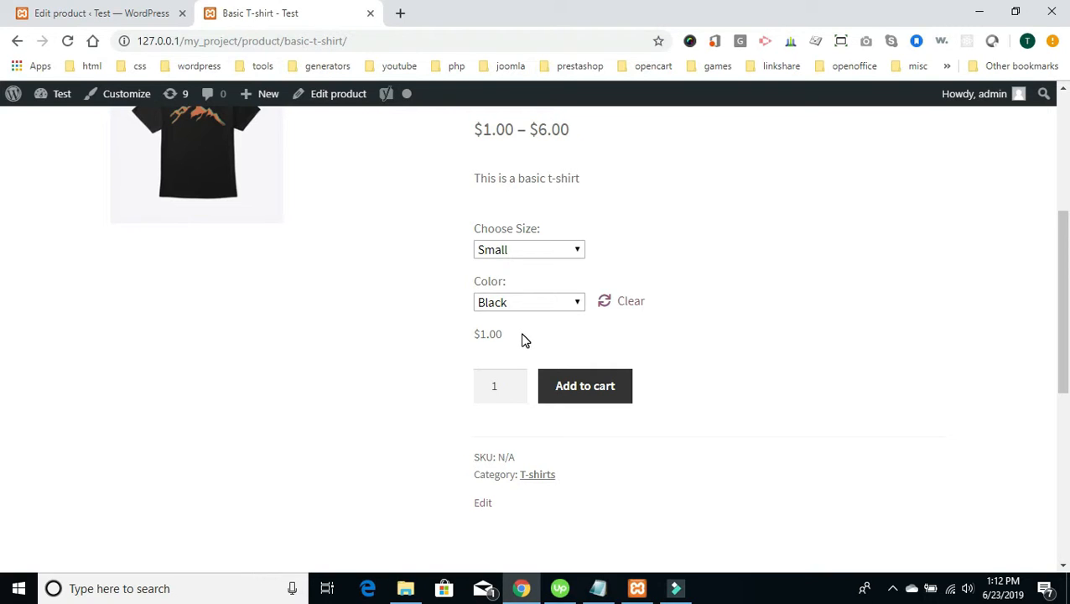
pyautogui.click(575, 304)
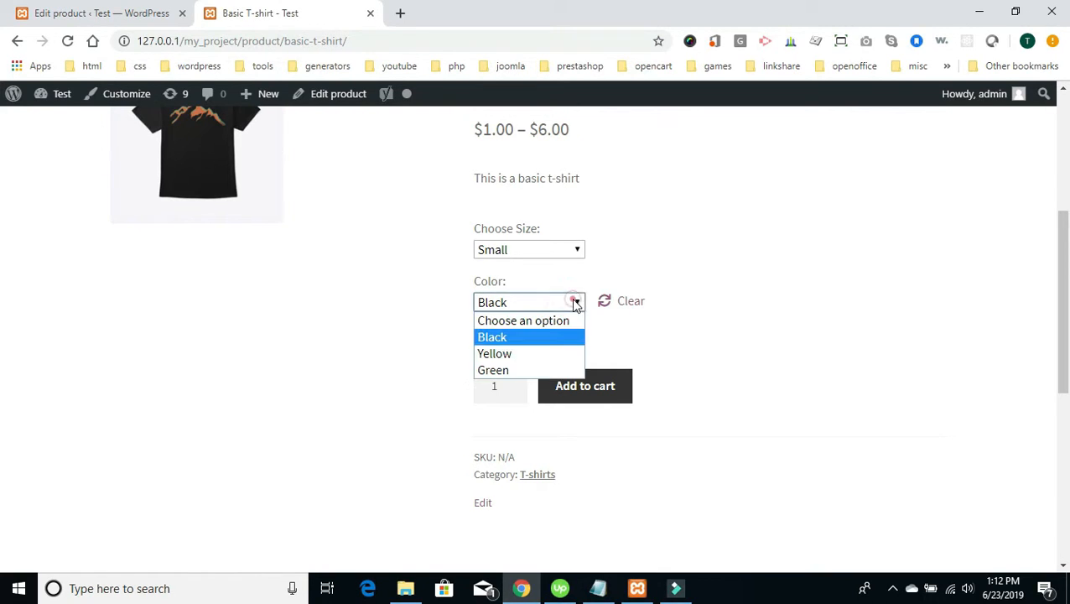
pyautogui.click(547, 356)
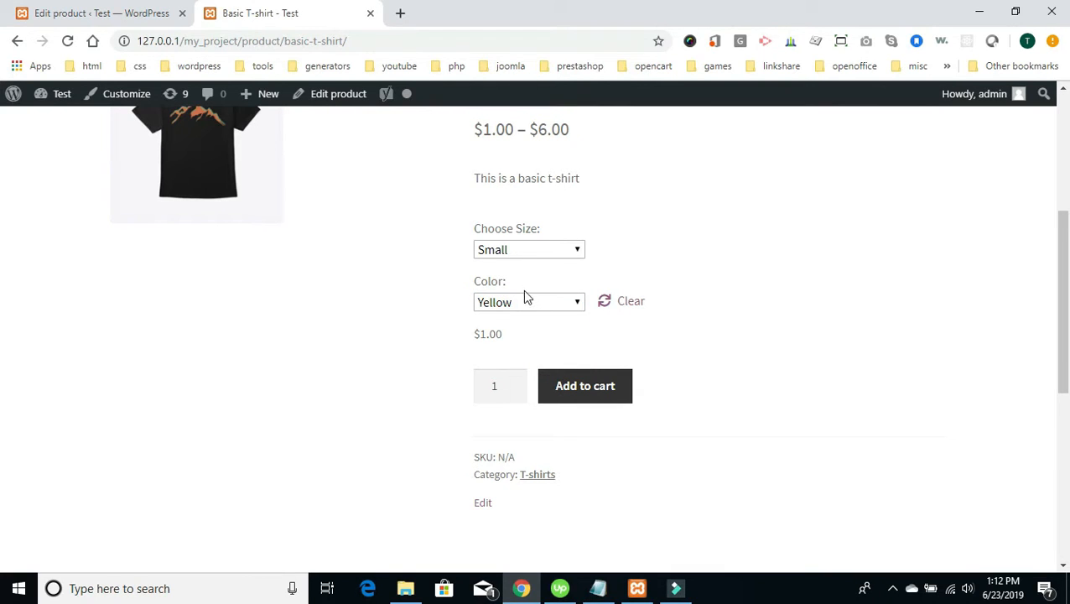
pyautogui.click(573, 303)
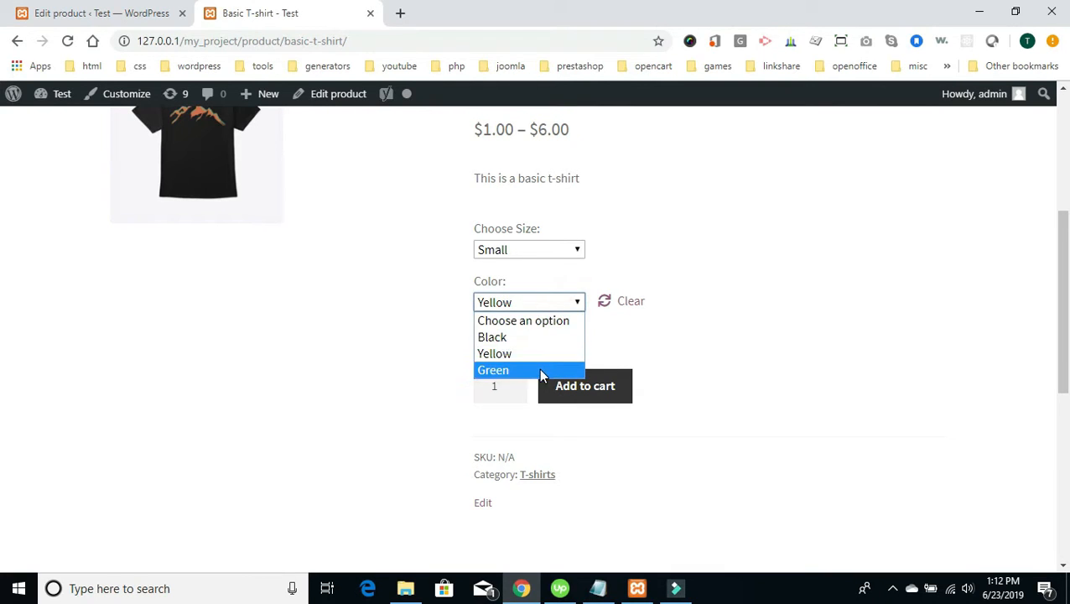
pyautogui.click(540, 370)
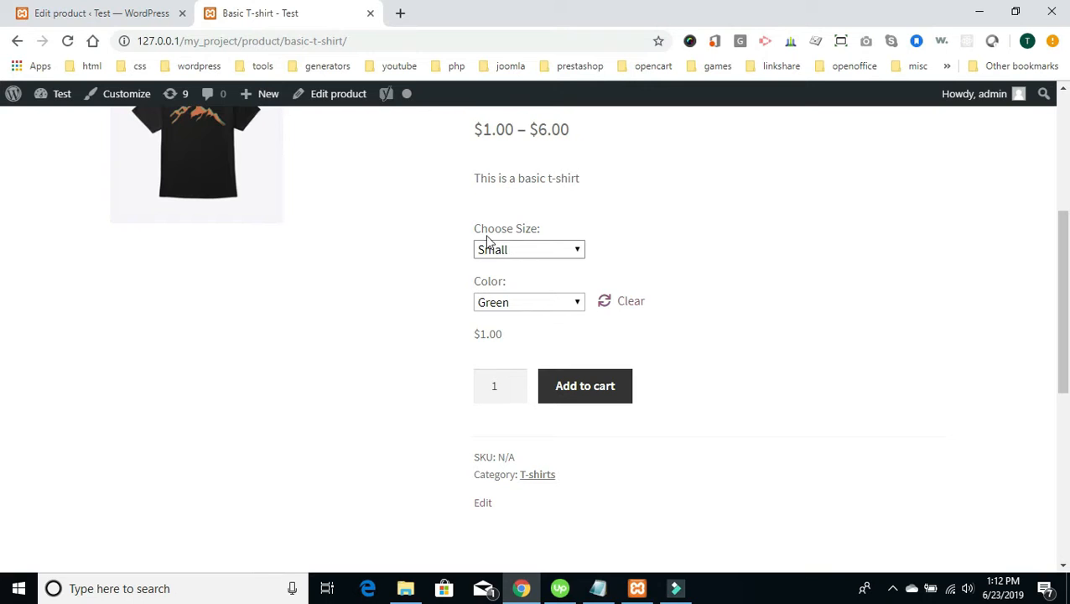
# - Check the store page price of size Medium in Green and Black, ending on Green
pyautogui.click(577, 250)
pyautogui.click(547, 301)
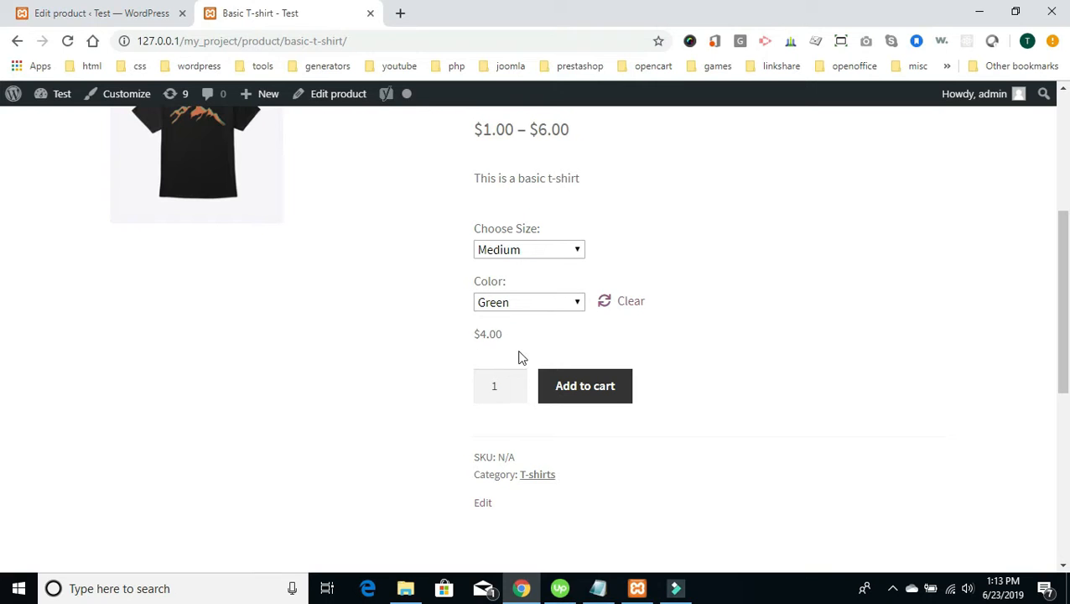
pyautogui.click(577, 303)
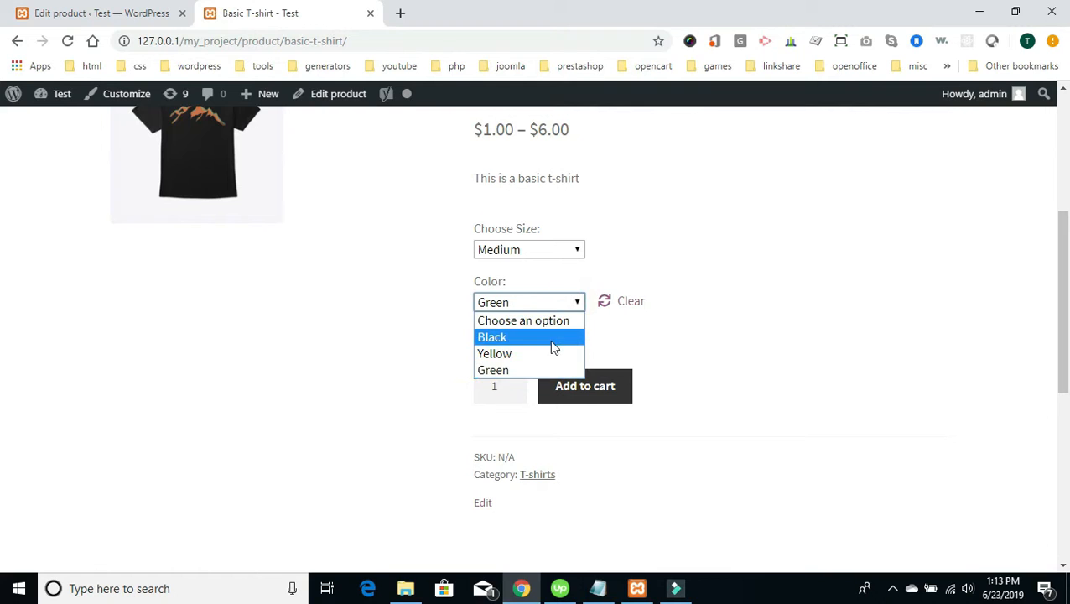
pyautogui.click(549, 339)
pyautogui.click(578, 304)
pyautogui.click(546, 368)
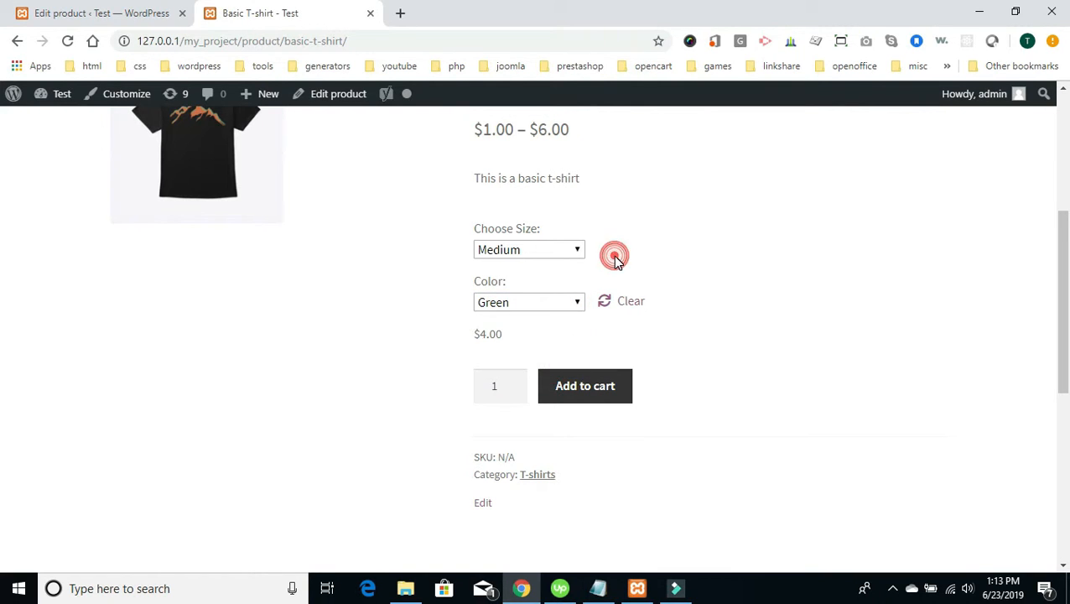
# - Choose size Large with the color kept at Green and check its price on the store page
pyautogui.click(578, 249)
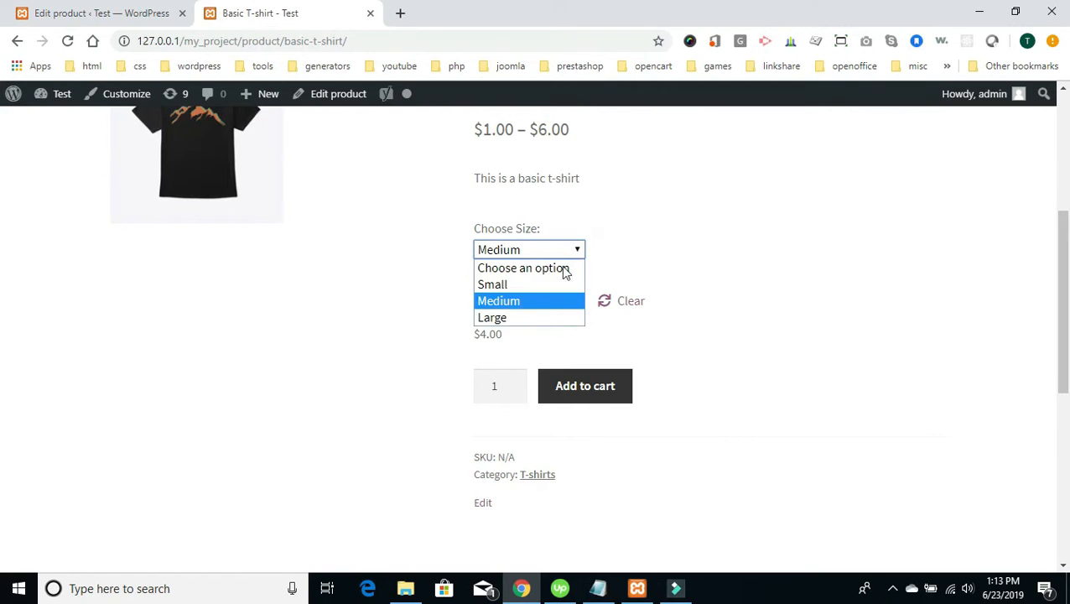
pyautogui.click(543, 320)
pyautogui.click(619, 238)
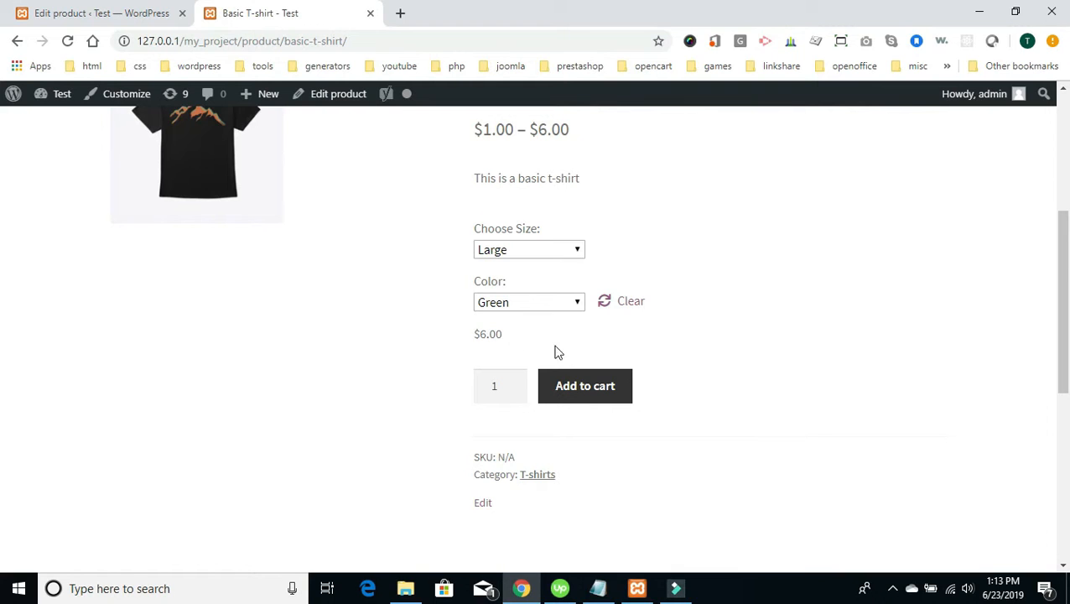
# - Return to the product editor and review the values of the Choose Size and Color attributes, collapsing both again
pyautogui.click(101, 17)
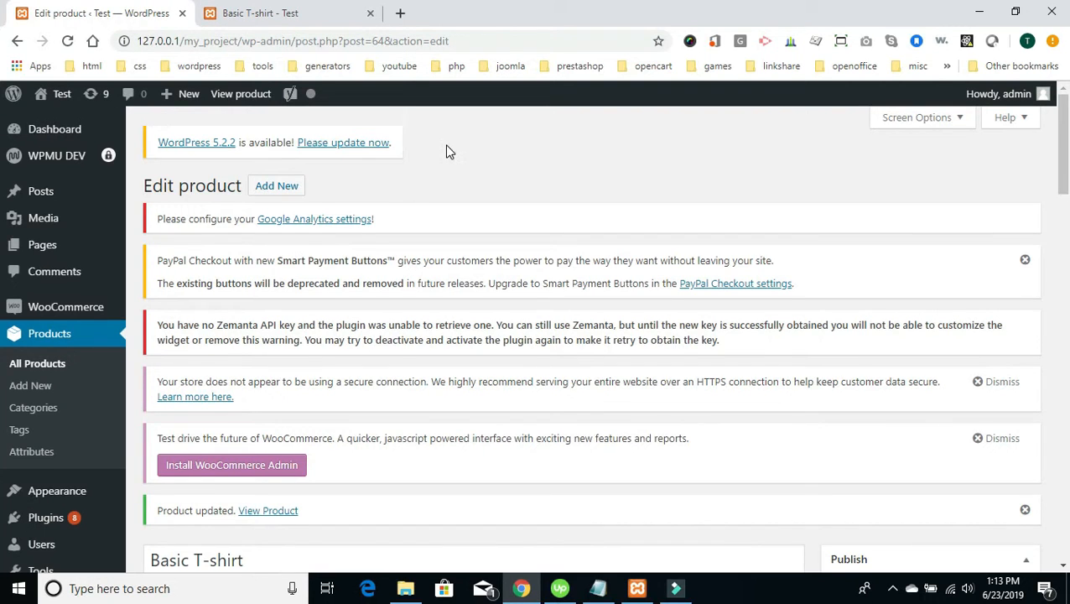
pyautogui.scroll(-4, 447, 149)
pyautogui.scroll(2, 447, 149)
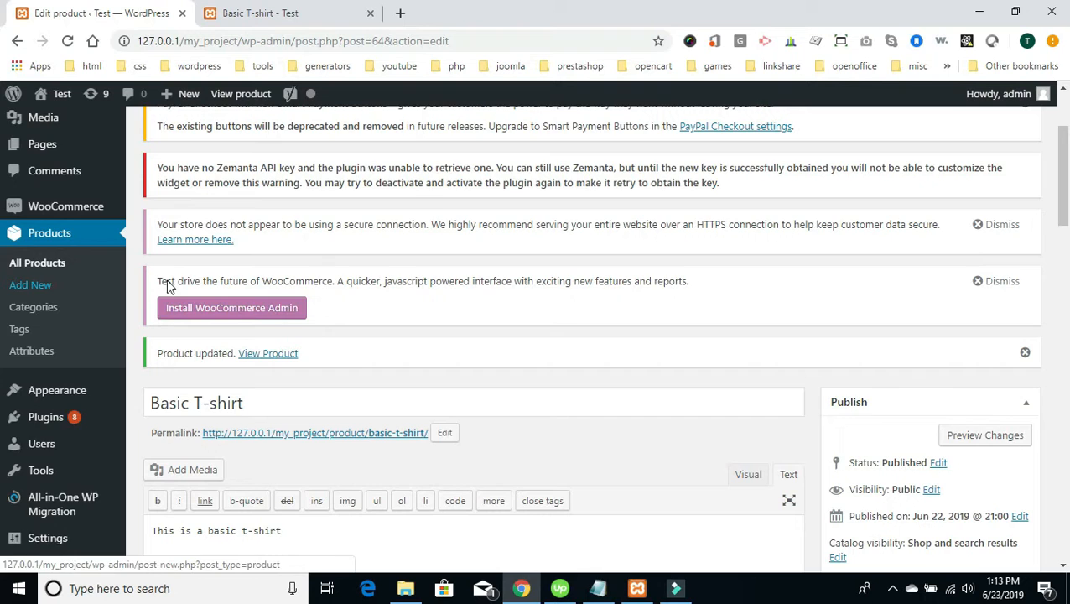
pyautogui.scroll(-5, 436, 200)
pyautogui.scroll(-10, 439, 202)
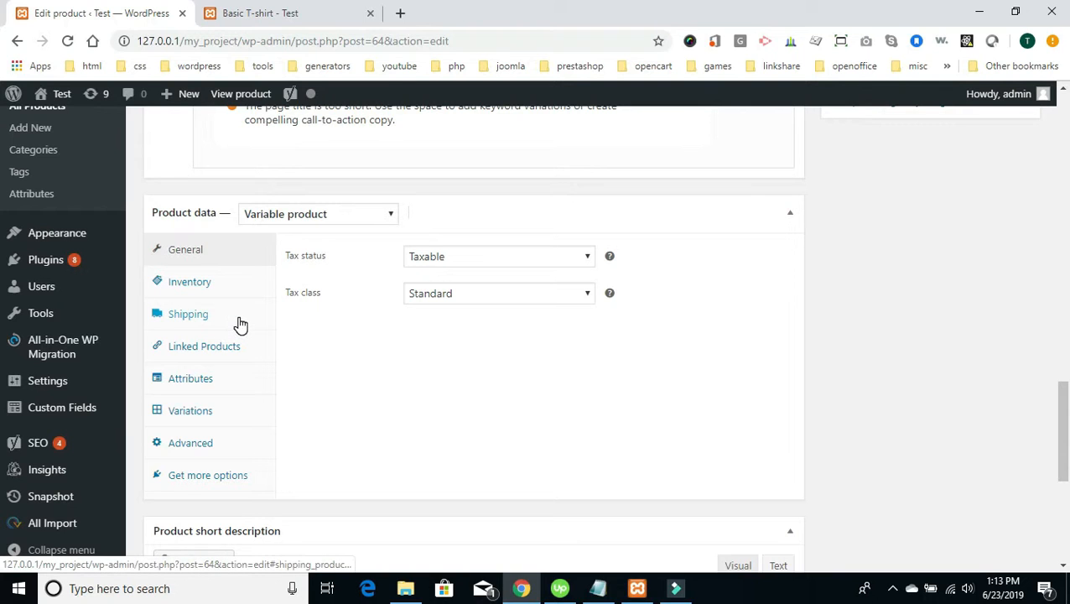
pyautogui.scroll(-1, 240, 325)
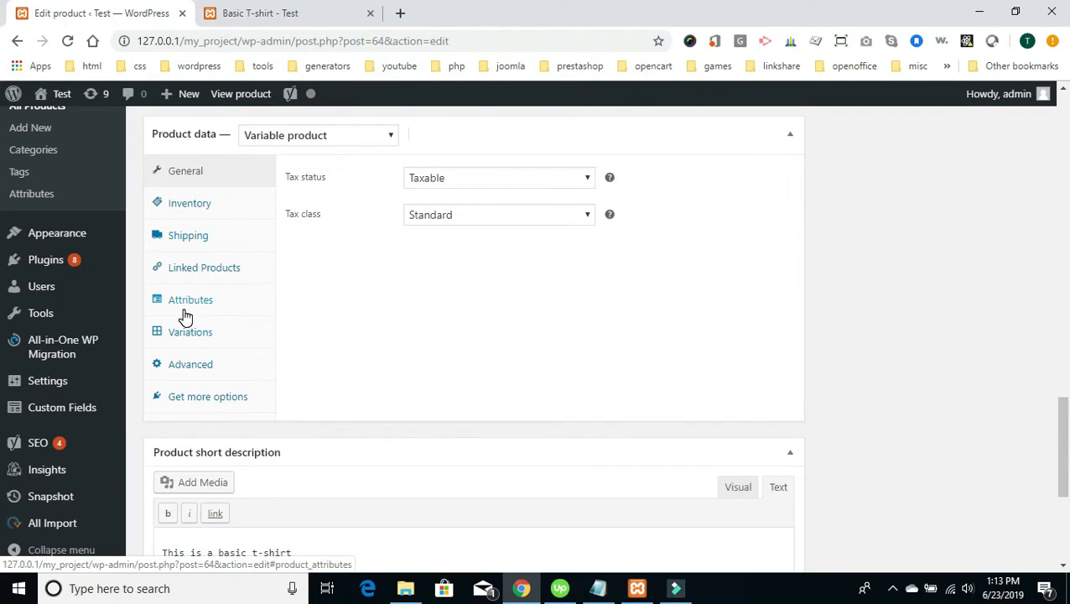
pyautogui.click(196, 309)
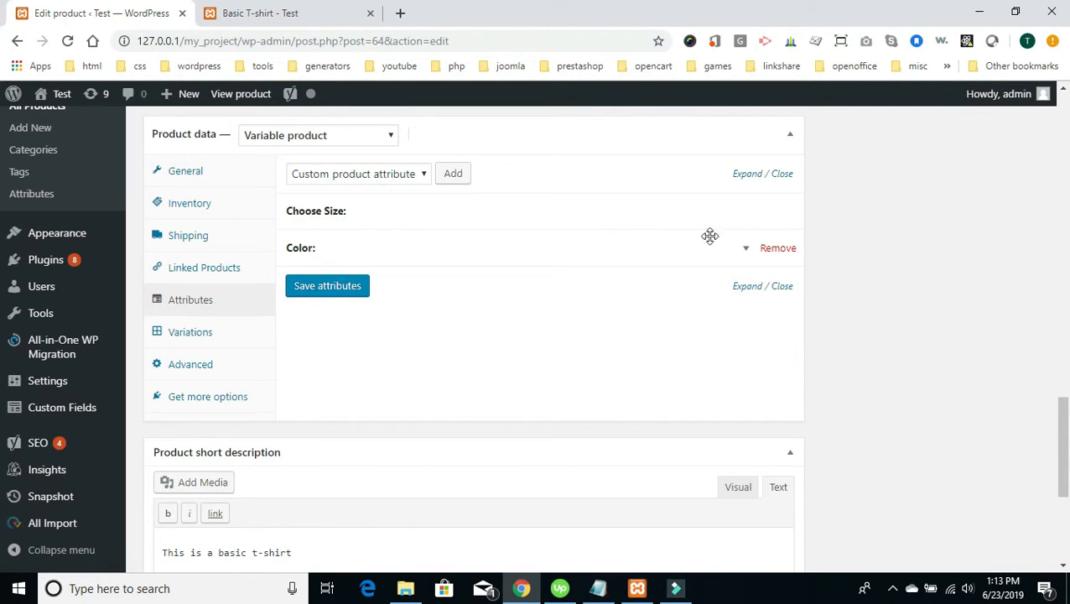
pyautogui.click(746, 215)
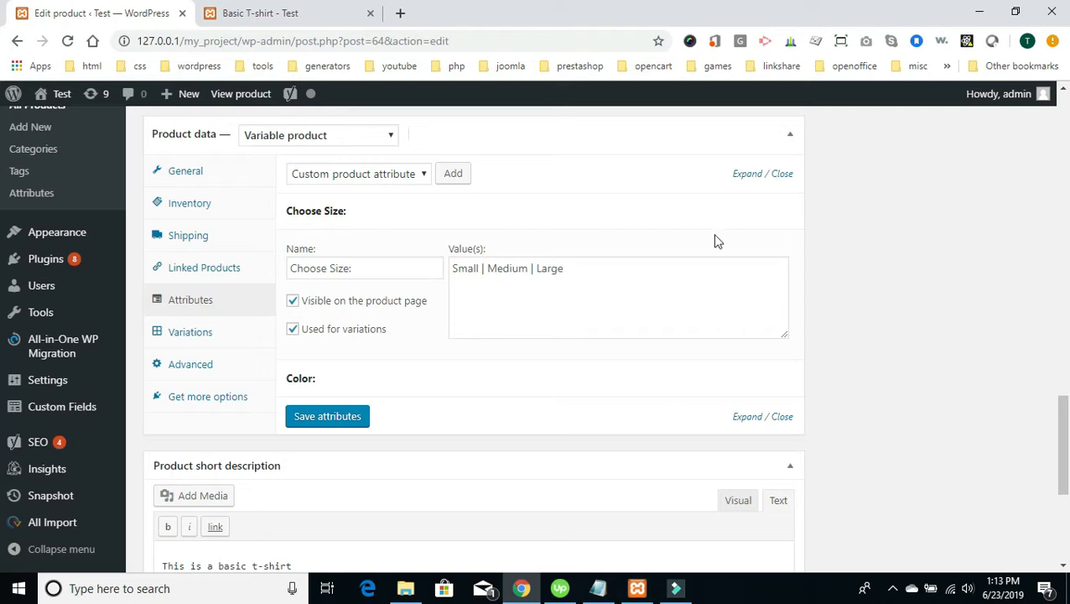
pyautogui.click(746, 215)
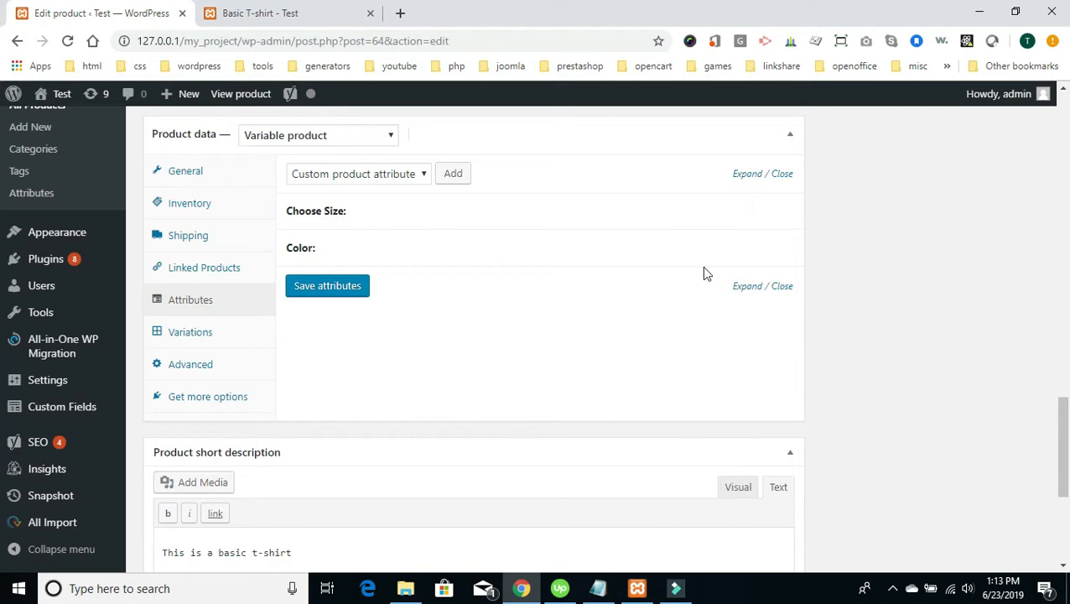
pyautogui.click(747, 252)
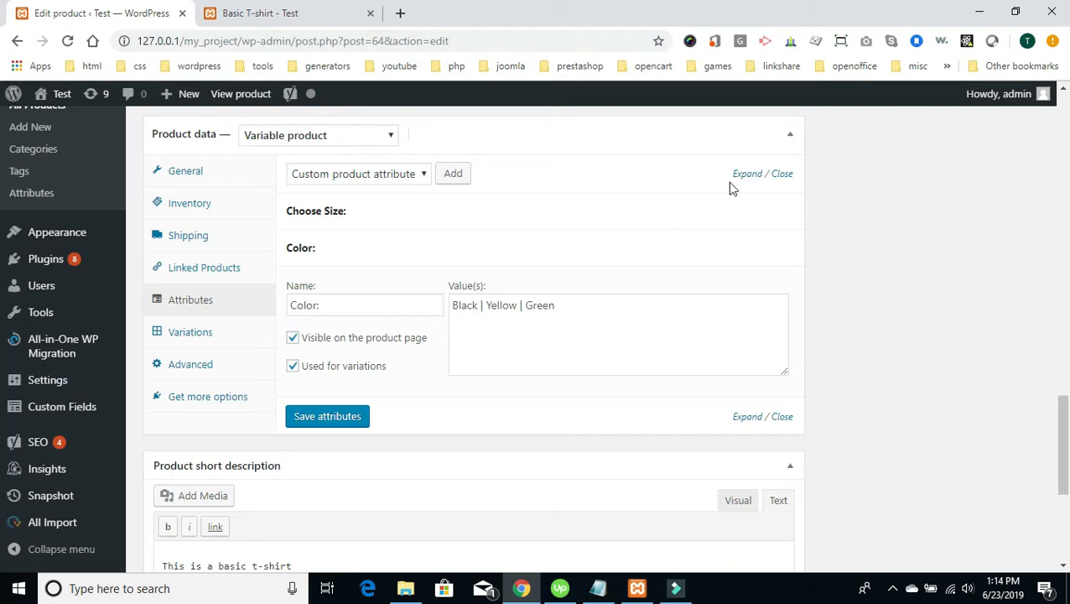
pyautogui.click(781, 175)
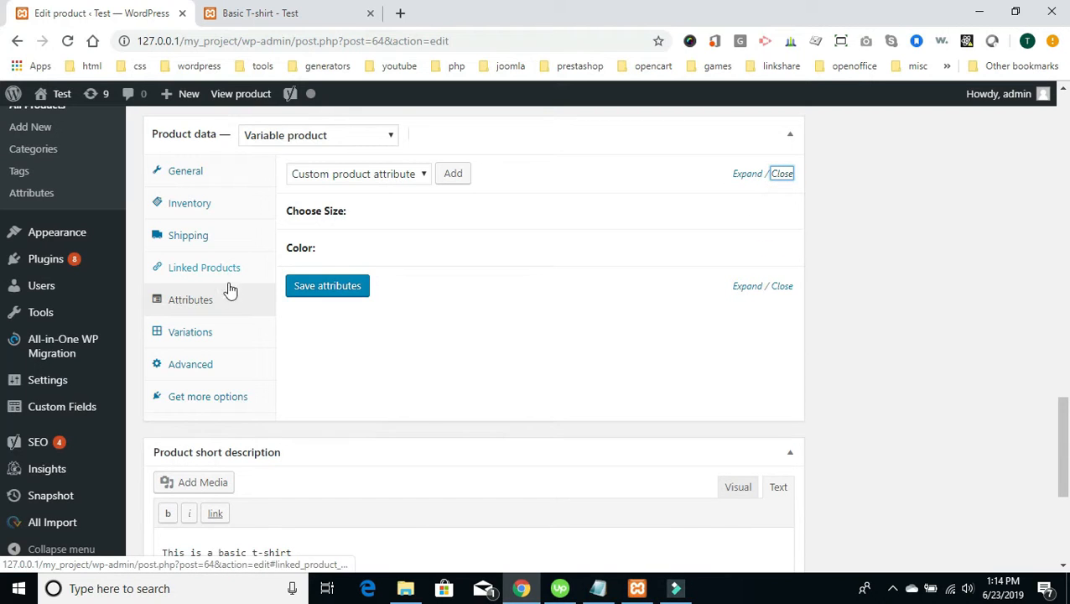
# - Review the product's variations and the available bulk variation actions, leaving Add variation selected
pyautogui.click(191, 332)
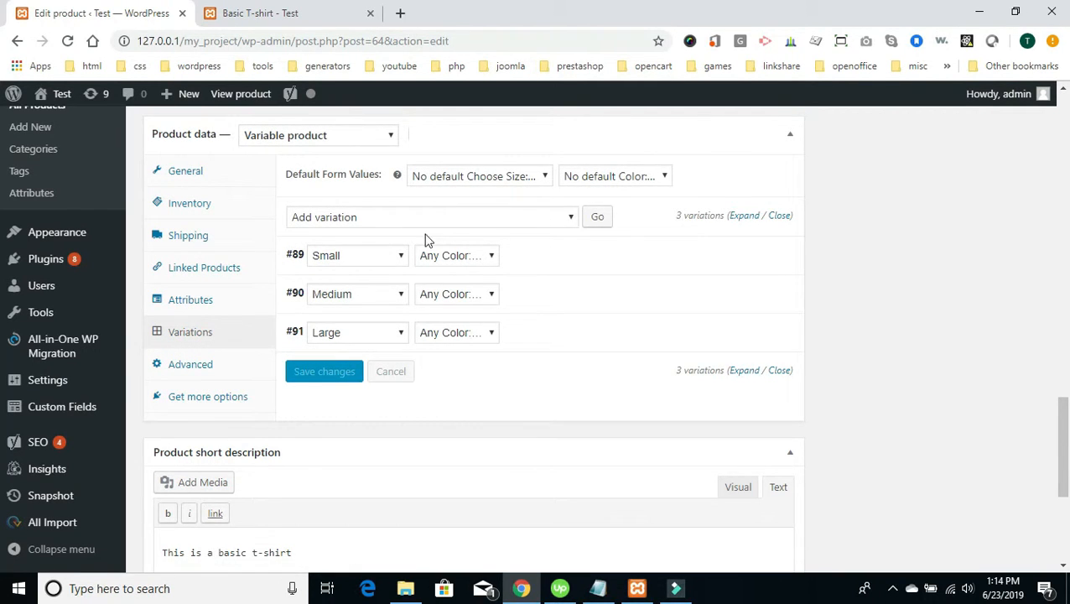
pyautogui.click(569, 219)
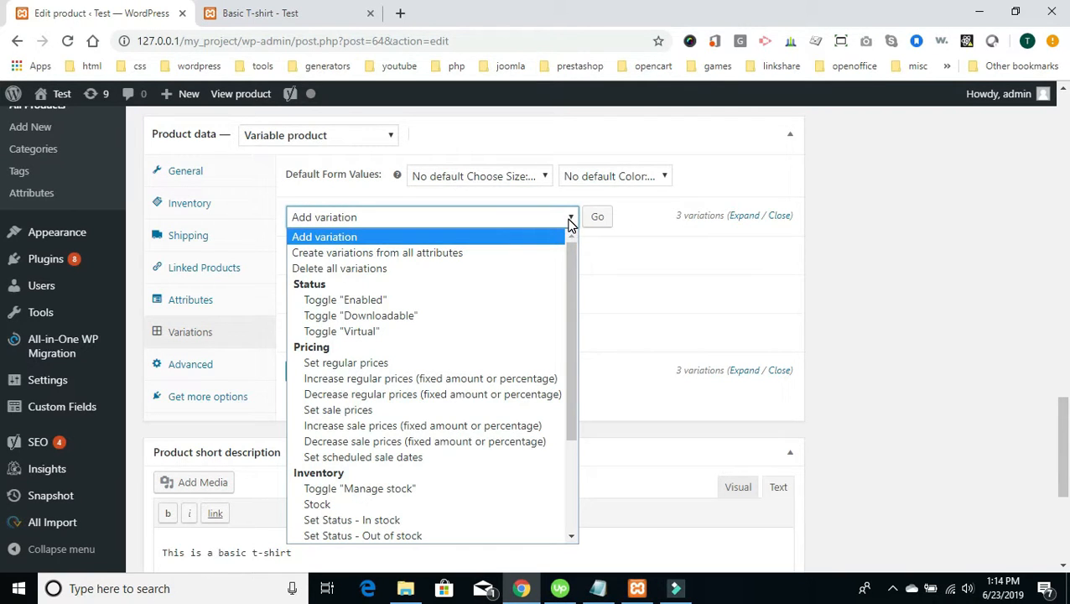
pyautogui.click(570, 221)
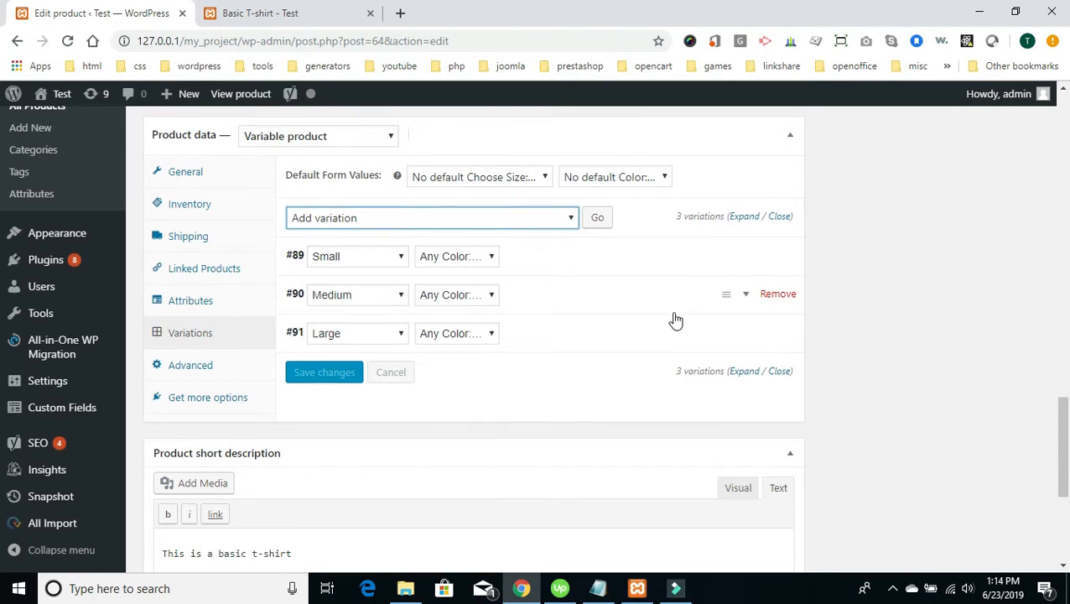
pyautogui.scroll(1, 683, 323)
pyautogui.scroll(1, 704, 327)
pyautogui.scroll(2, 721, 320)
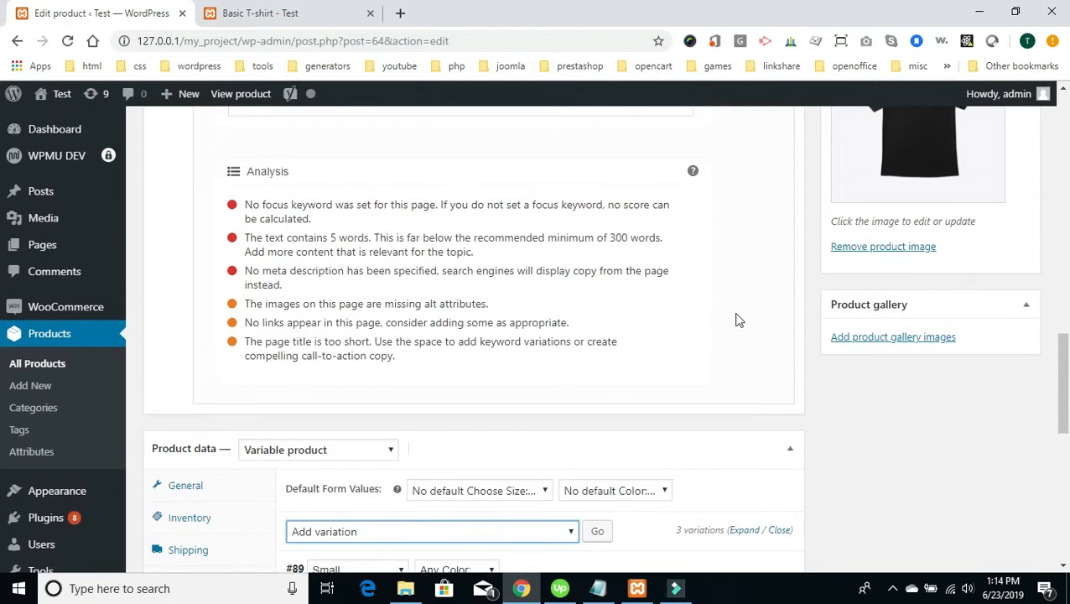
# - Look back over the product editor up to the title, and return to the Basic T-shirt store page to view its price and options
pyautogui.scroll(1, 739, 319)
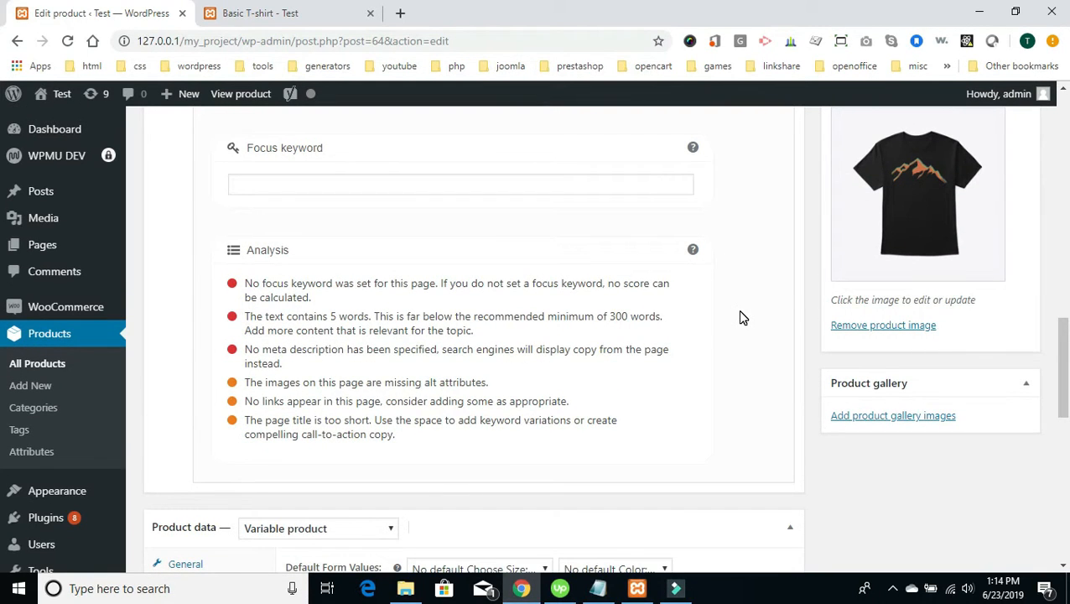
pyautogui.scroll(3, 741, 317)
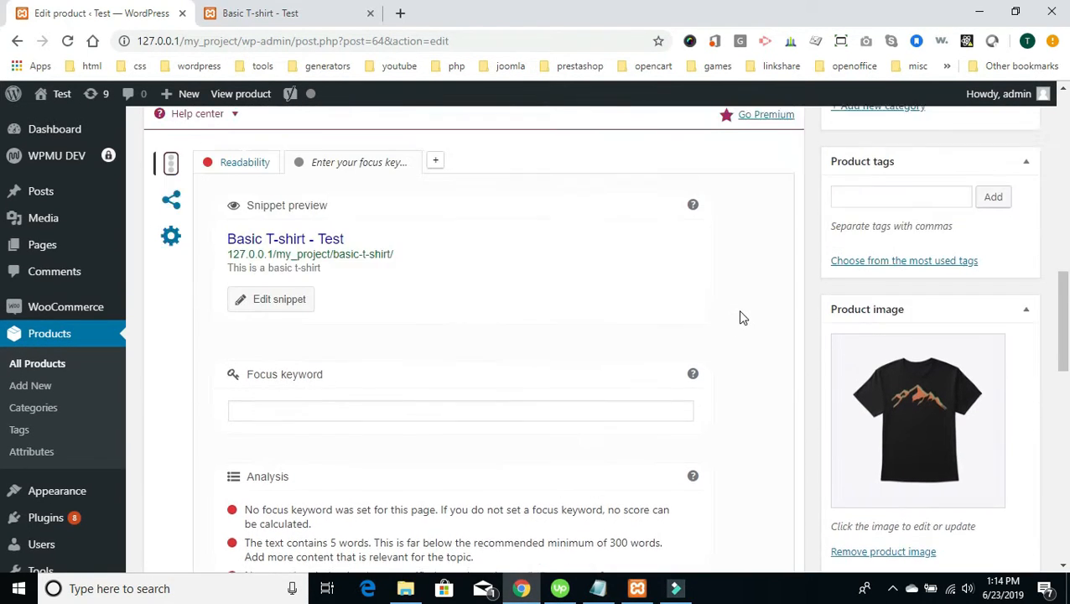
pyautogui.scroll(2, 742, 317)
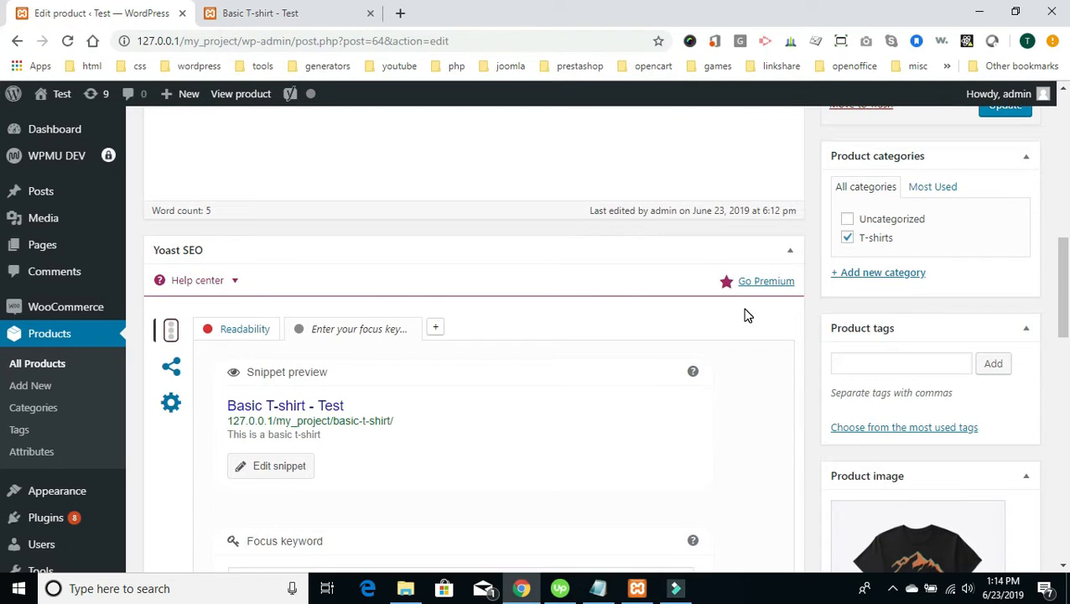
pyautogui.scroll(5, 747, 315)
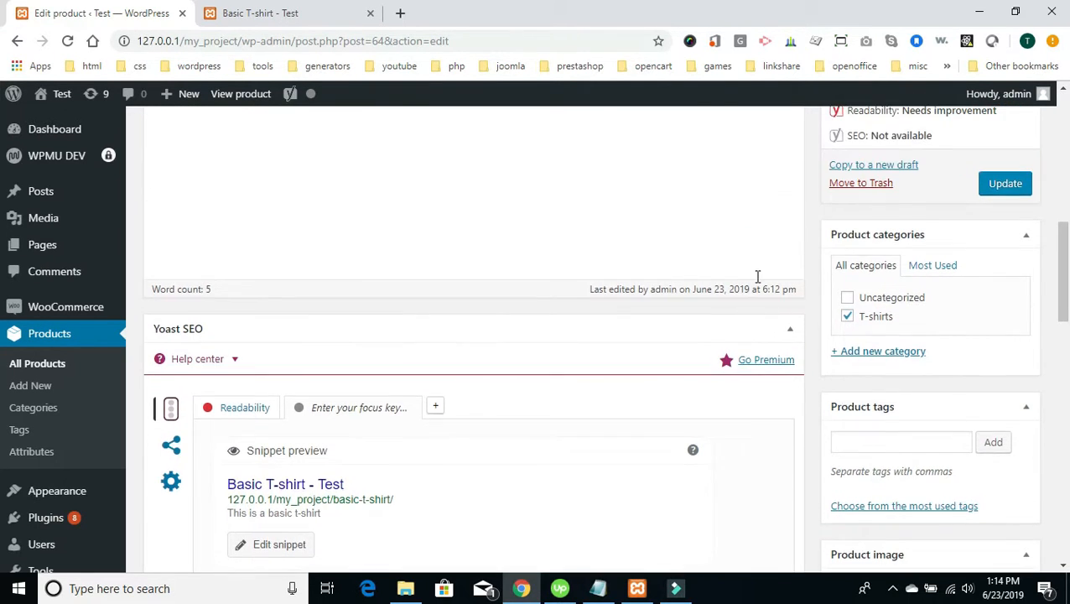
pyautogui.scroll(2, 763, 273)
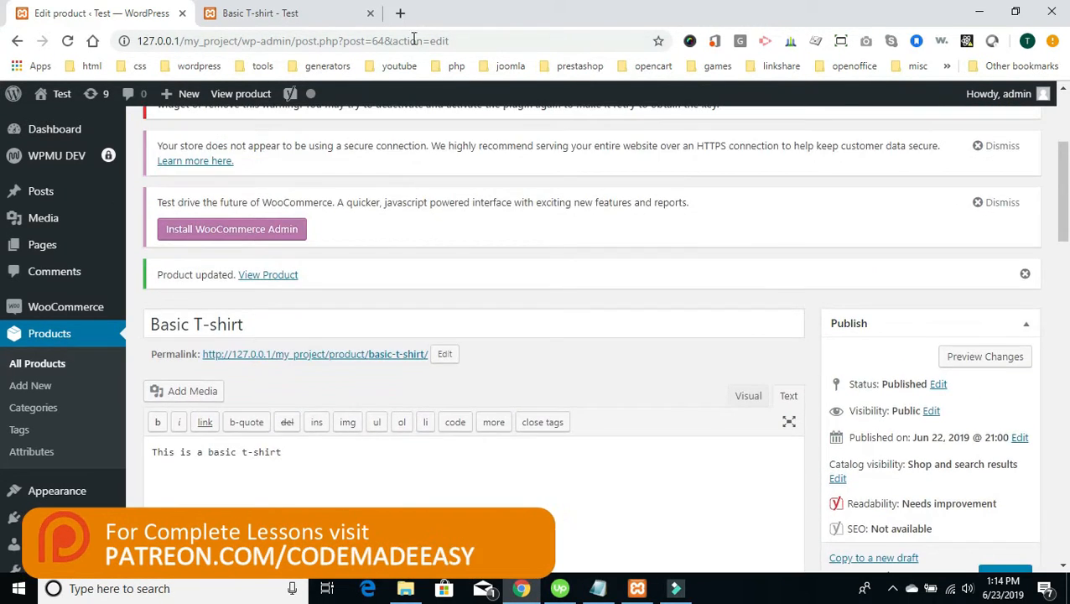
pyautogui.click(316, 13)
pyautogui.scroll(2, 777, 276)
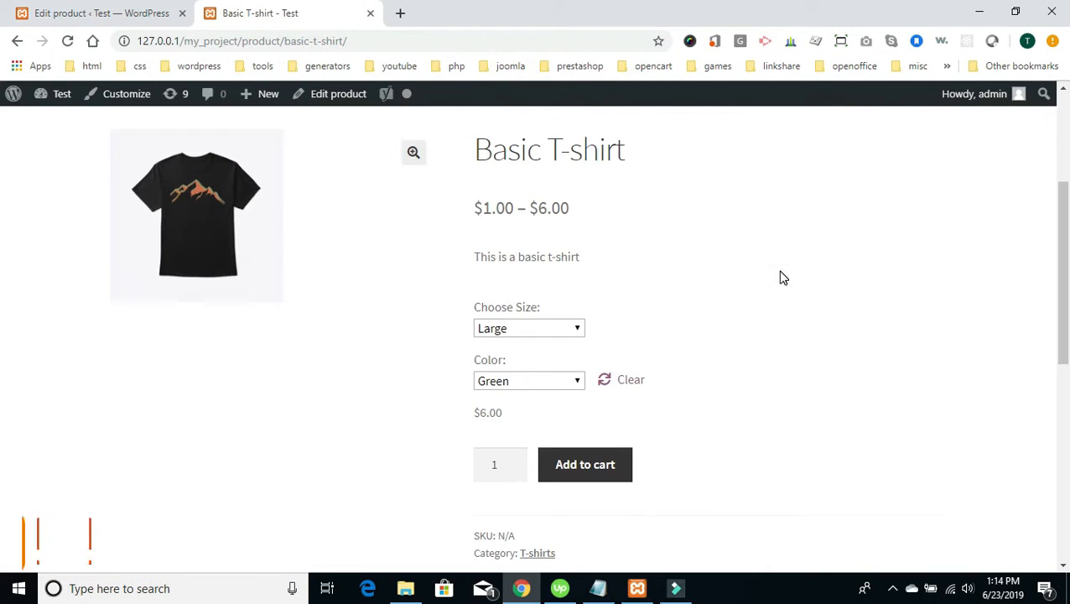
pyautogui.scroll(-1, 771, 260)
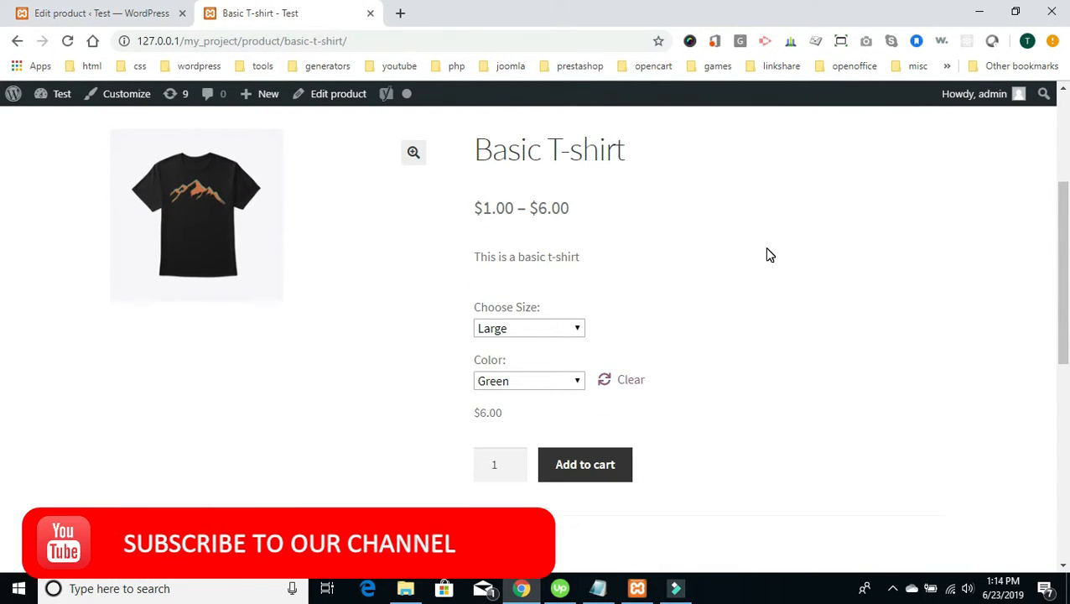